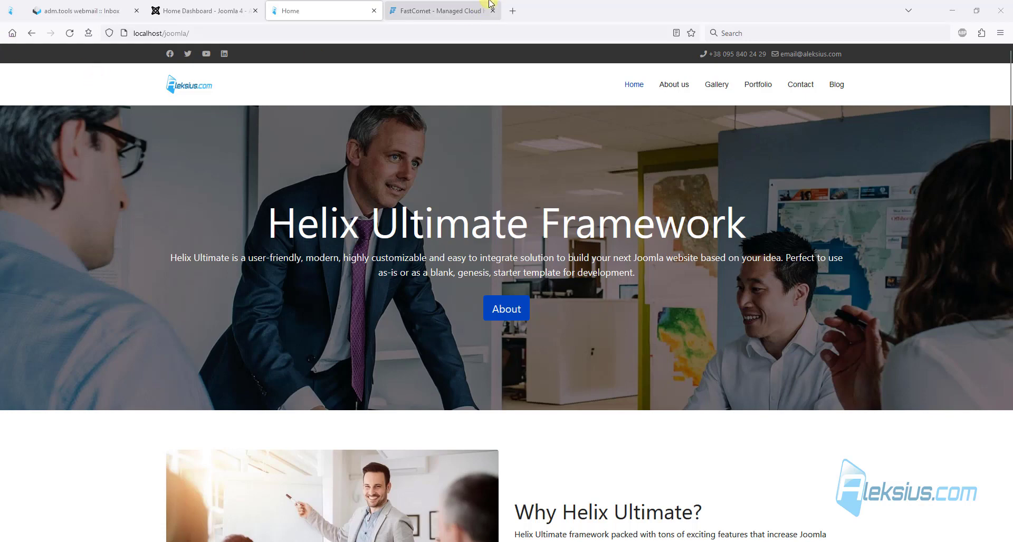
Start a FastCloud shared hosting order from FastComet's Plans & Pricing page.
click(454, 5)
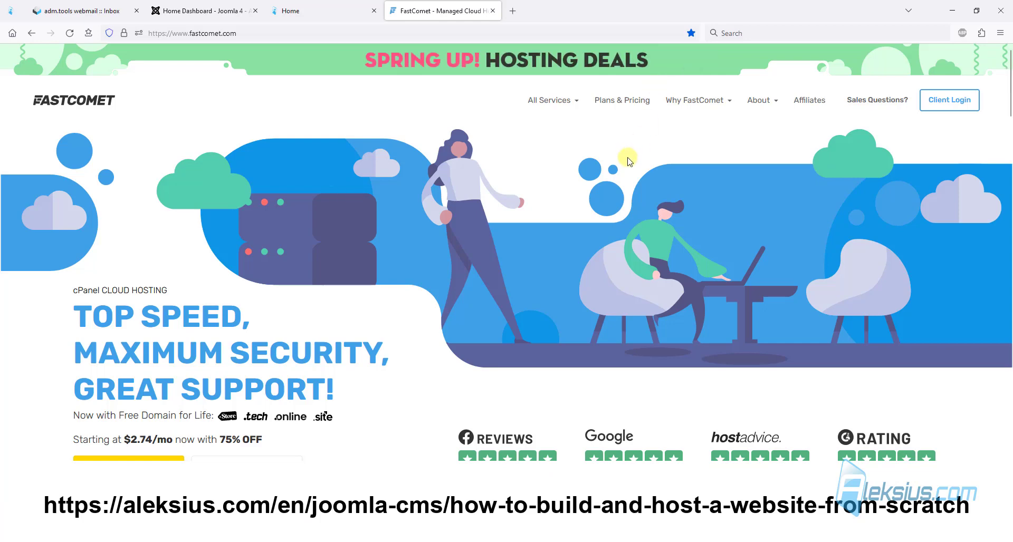
click(614, 107)
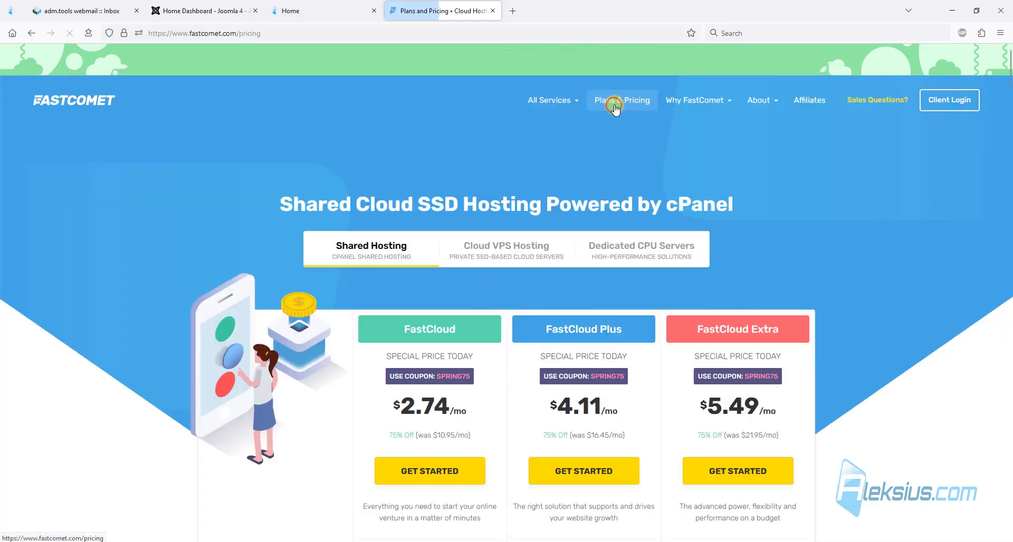
scroll(518, 138, down, 3)
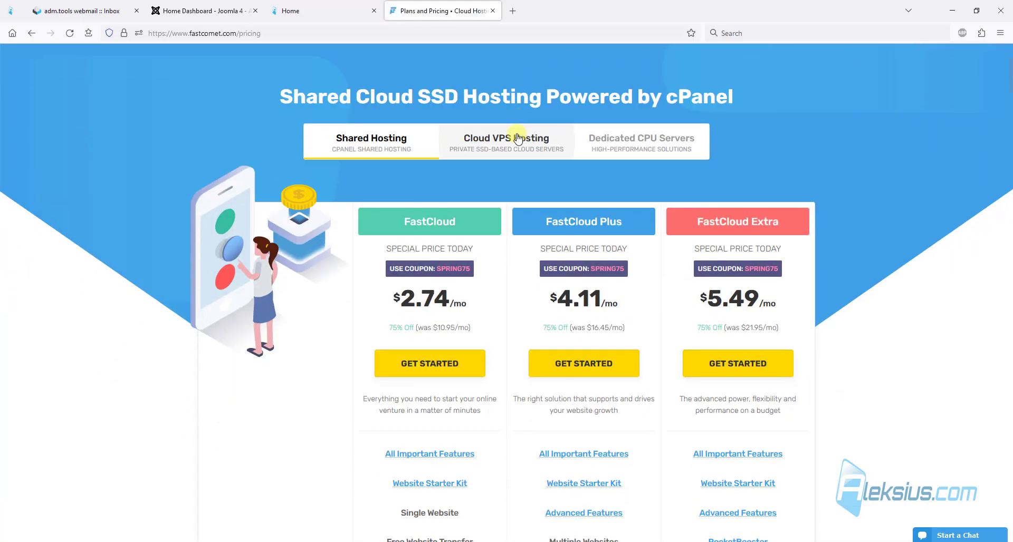
click(444, 371)
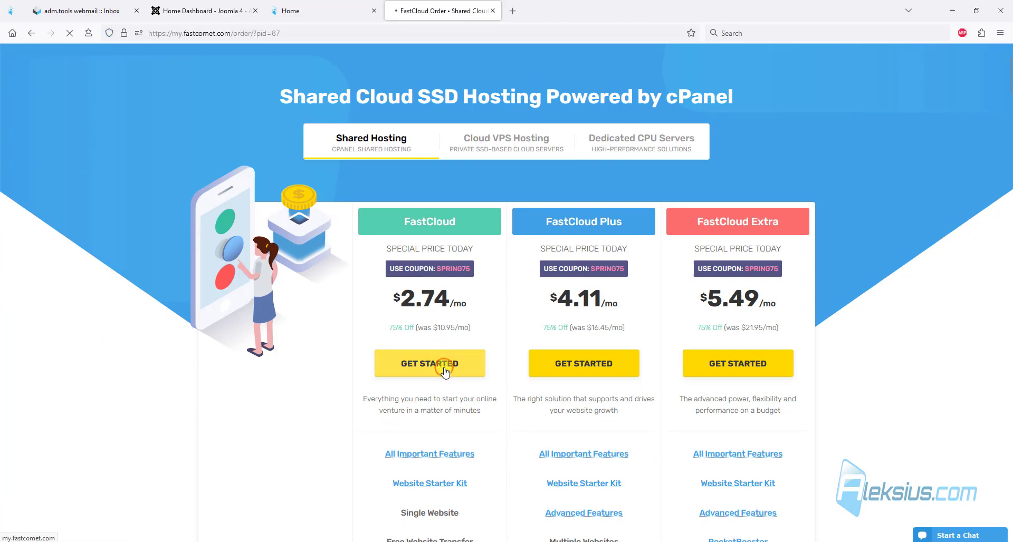
Pick the .online extension, enter the domain name 'aleksius', and confirm it for the account.
click(789, 260)
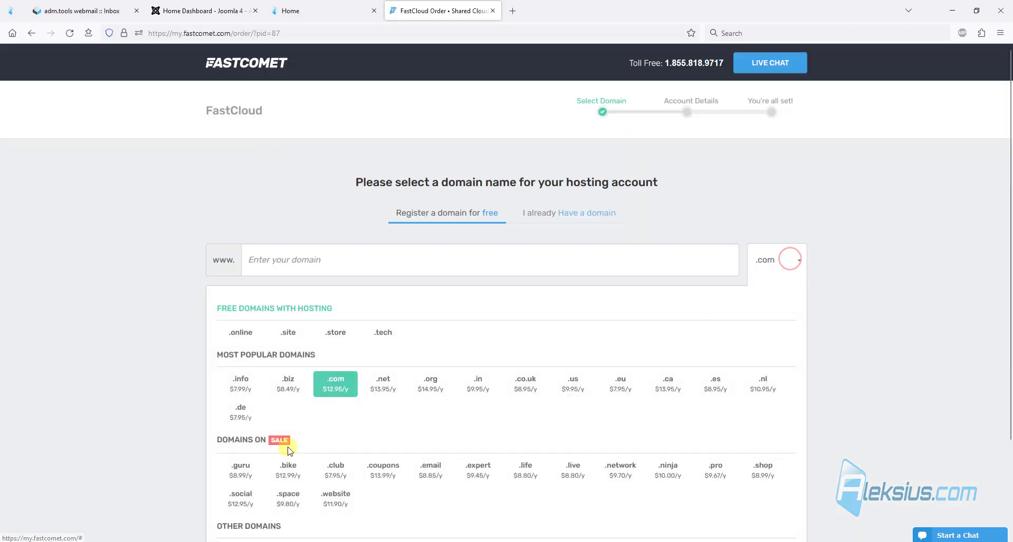
scroll(369, 401, down, 2)
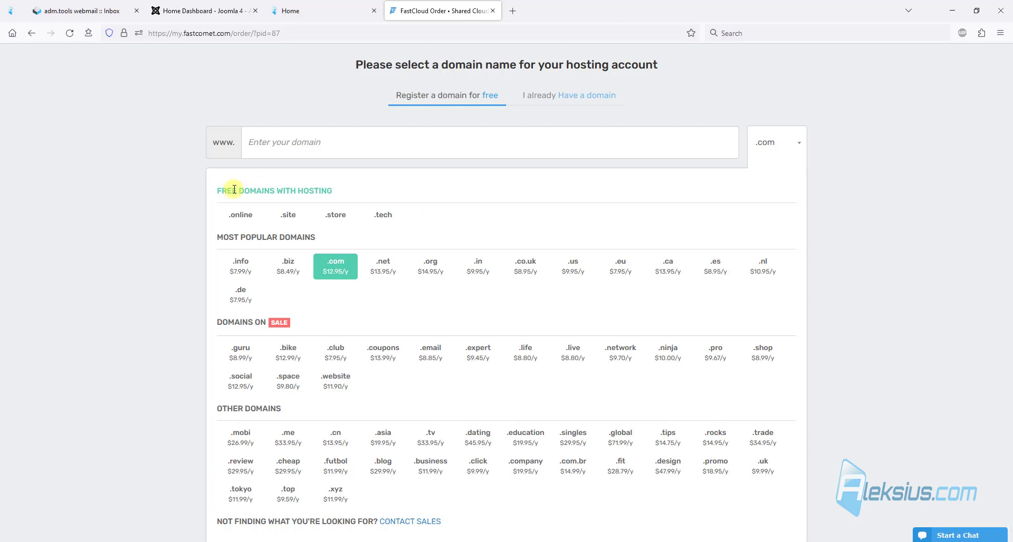
click(236, 218)
click(323, 145)
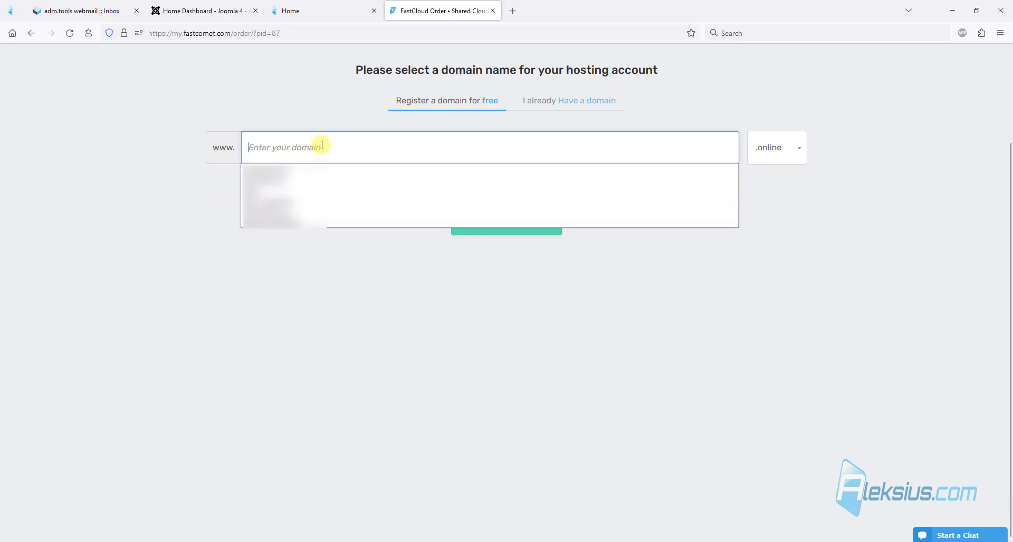
text(aleksius)
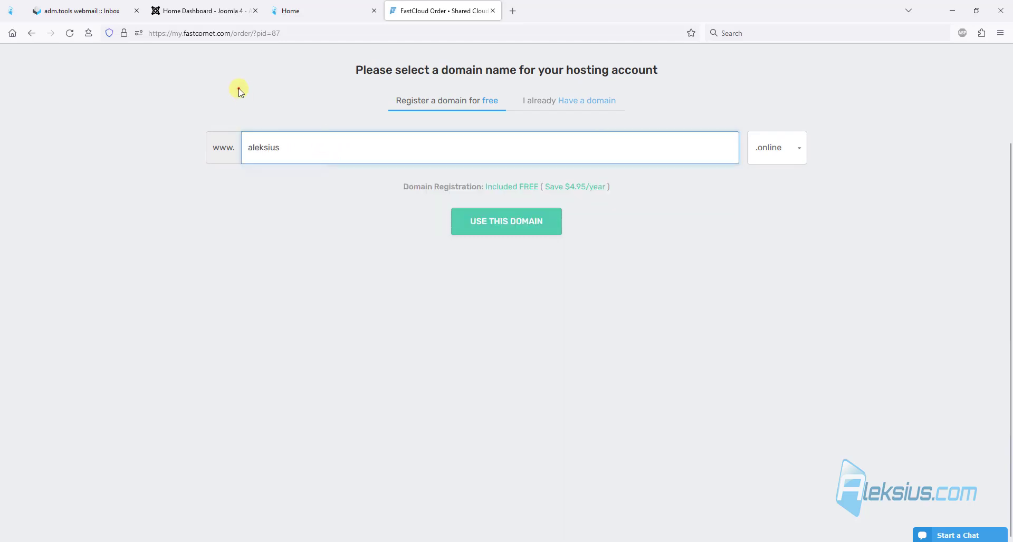
click(238, 88)
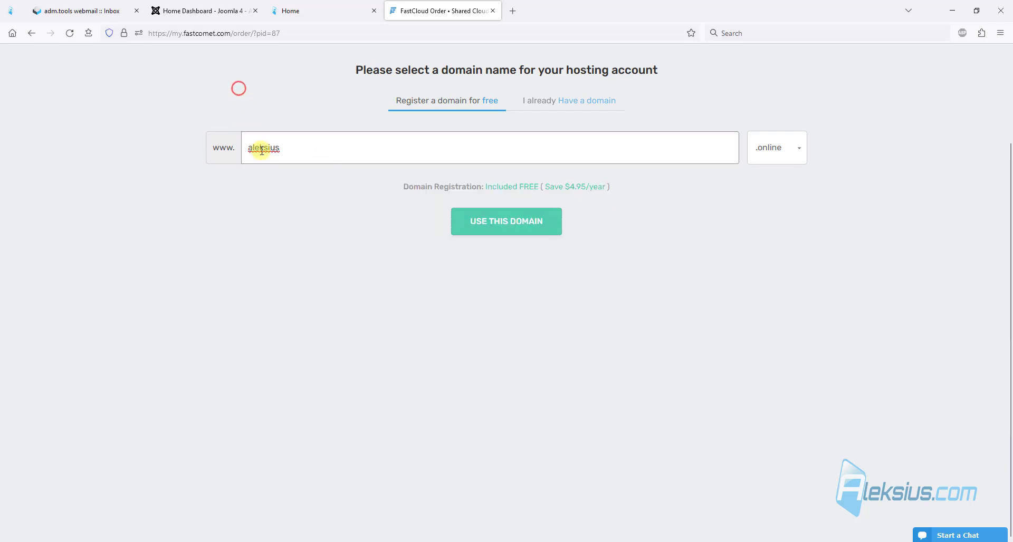
click(537, 232)
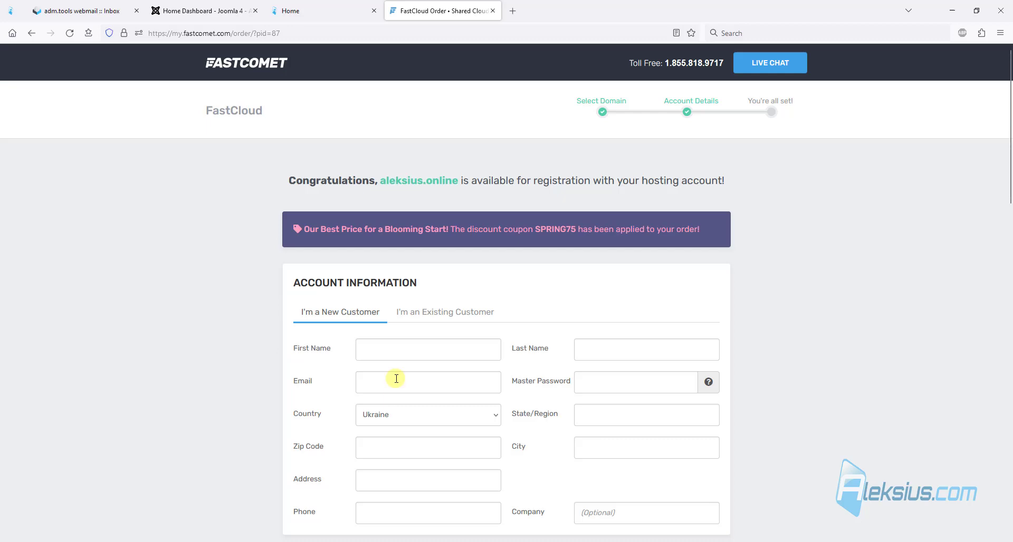
Enter the account e-mail, keep the FastCloud plan, and choose the Amsterdam, NE, EU datacenter.
click(418, 385)
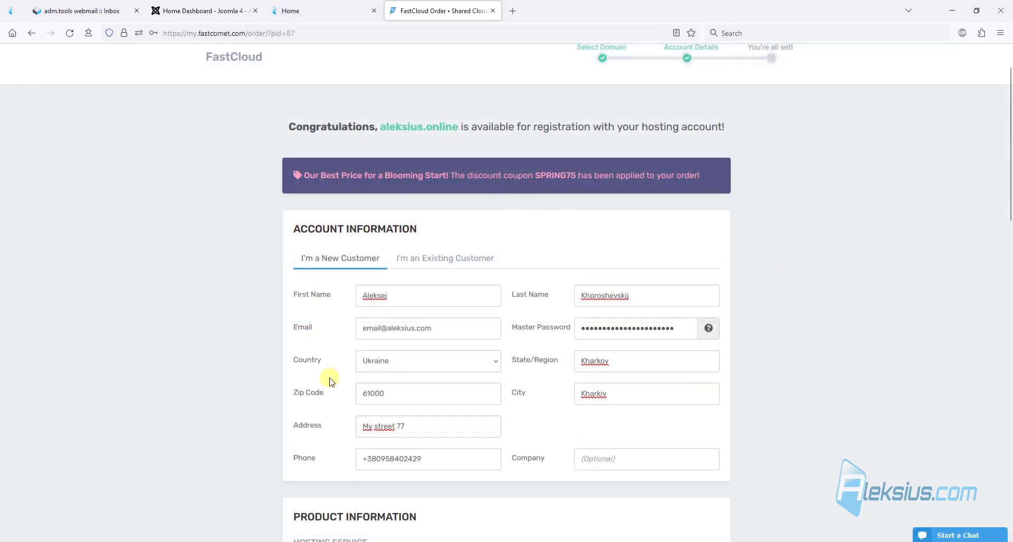
scroll(681, 381, down, 5)
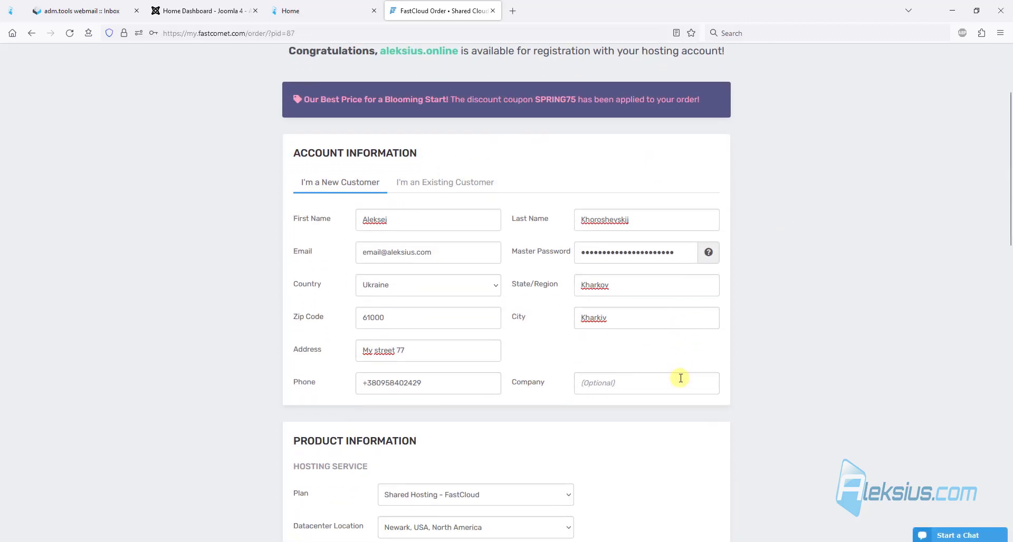
click(519, 301)
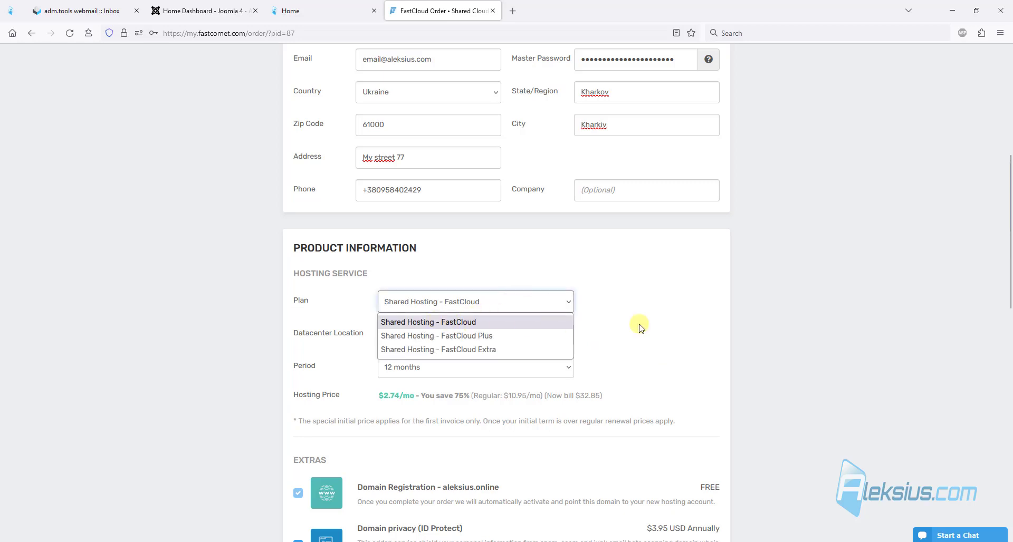
click(676, 308)
click(458, 337)
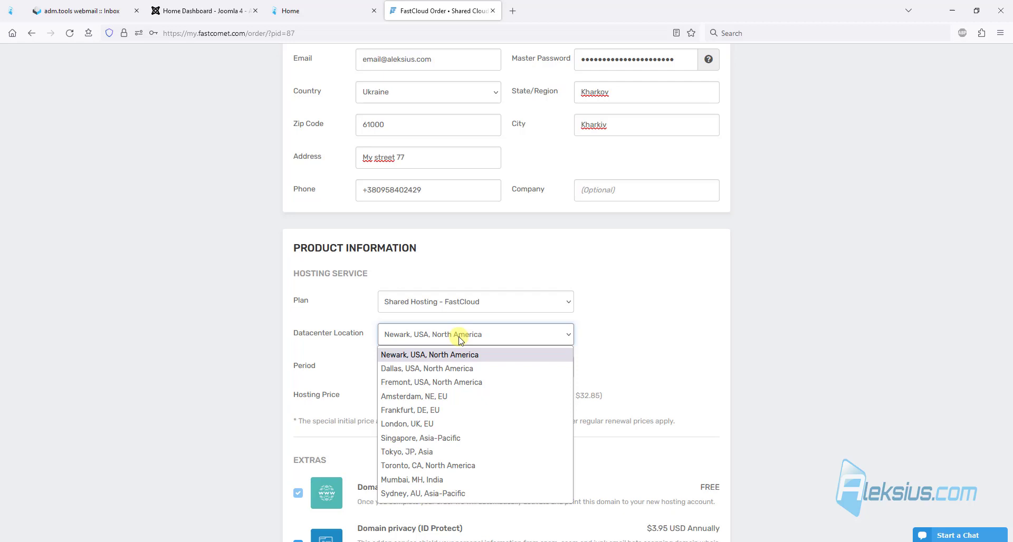
click(484, 399)
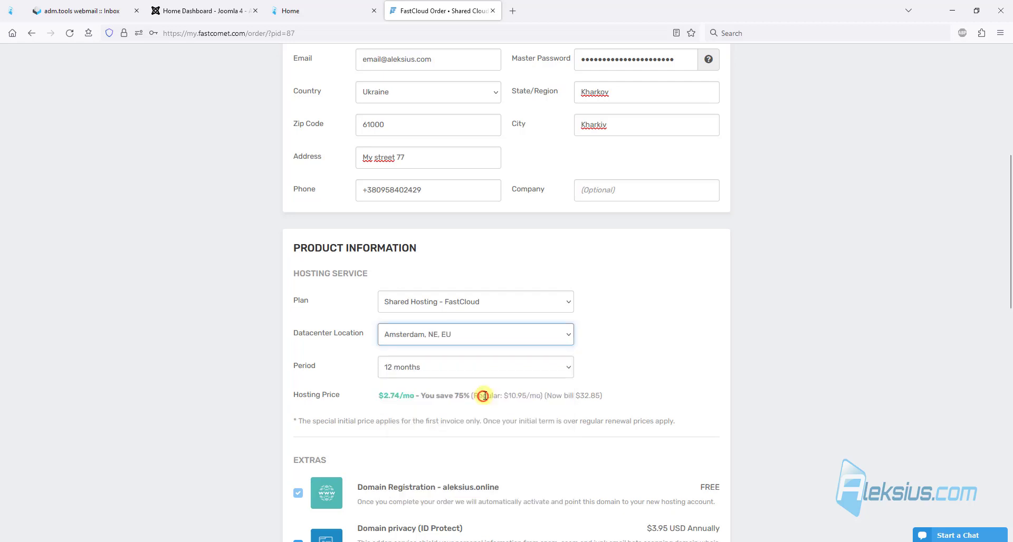
click(663, 324)
Compare 12, 24 and 36 month prices, then settle on a 1 month billing period.
click(501, 371)
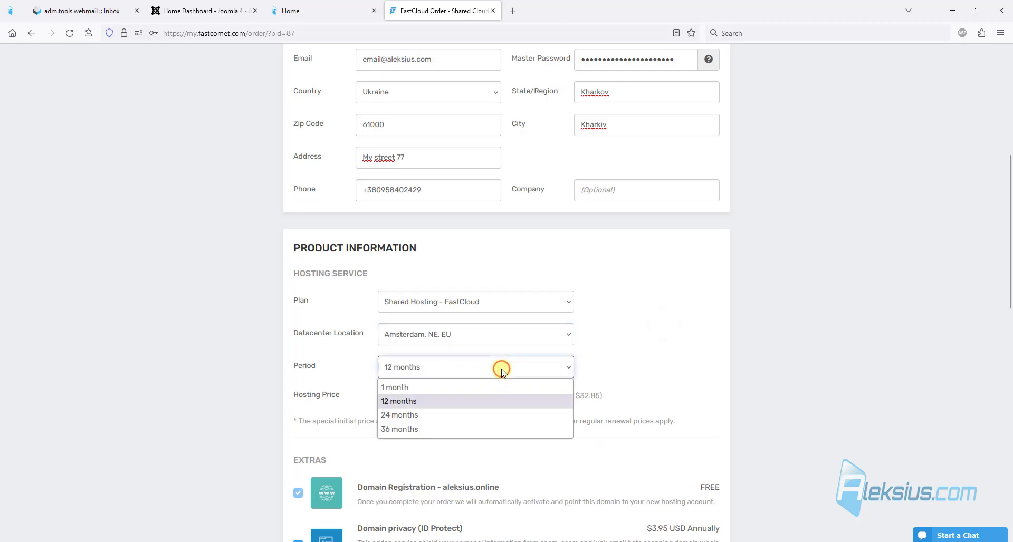
click(406, 391)
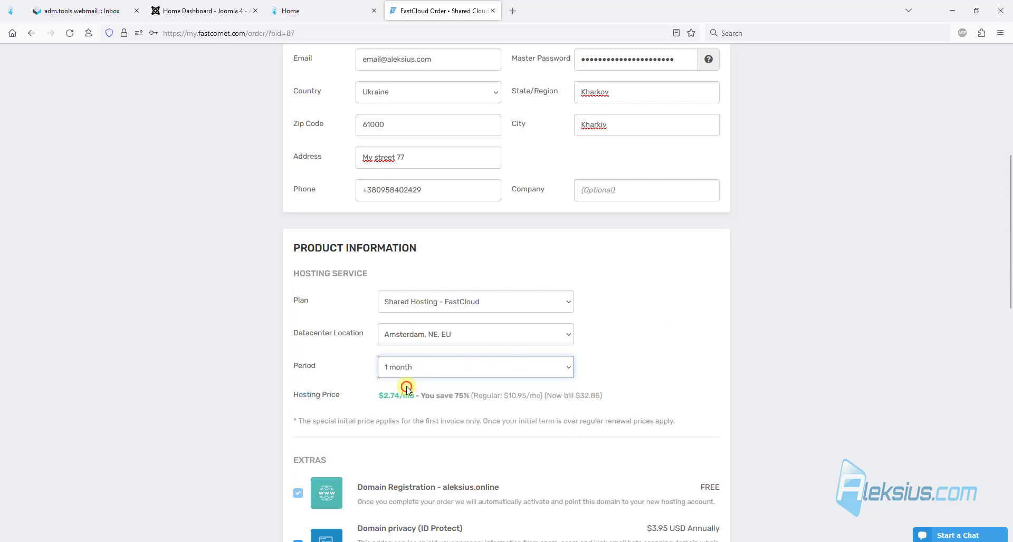
click(396, 377)
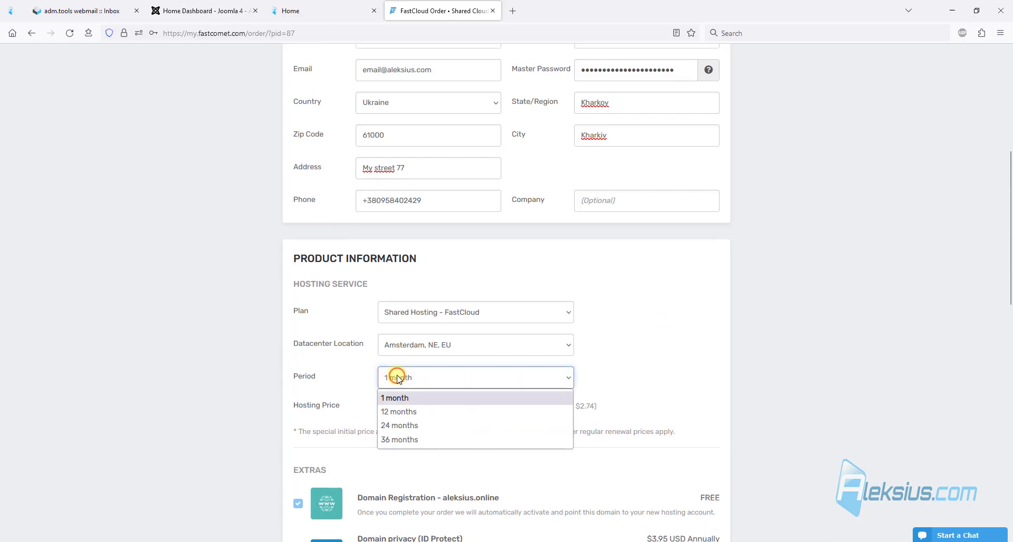
click(412, 411)
click(402, 379)
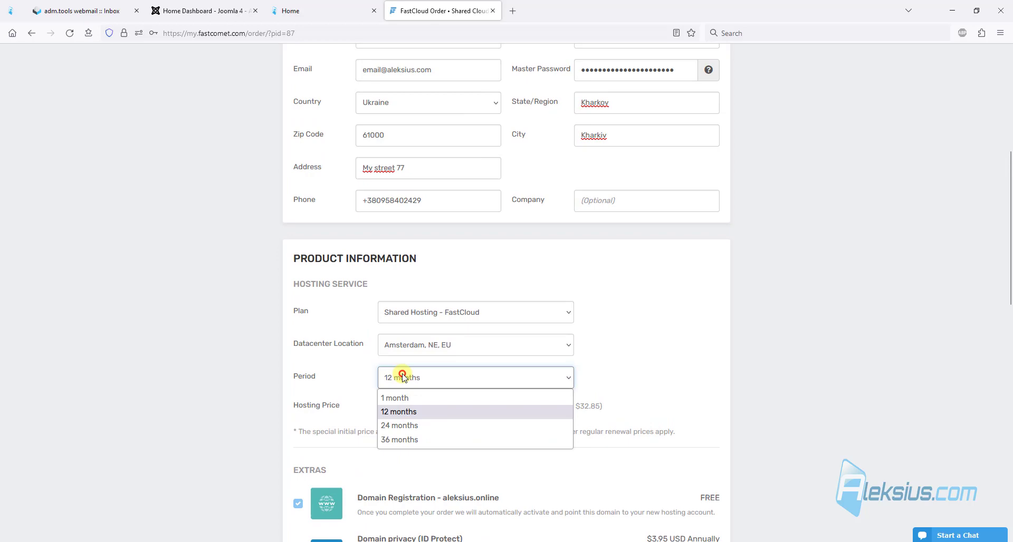
click(409, 422)
click(410, 374)
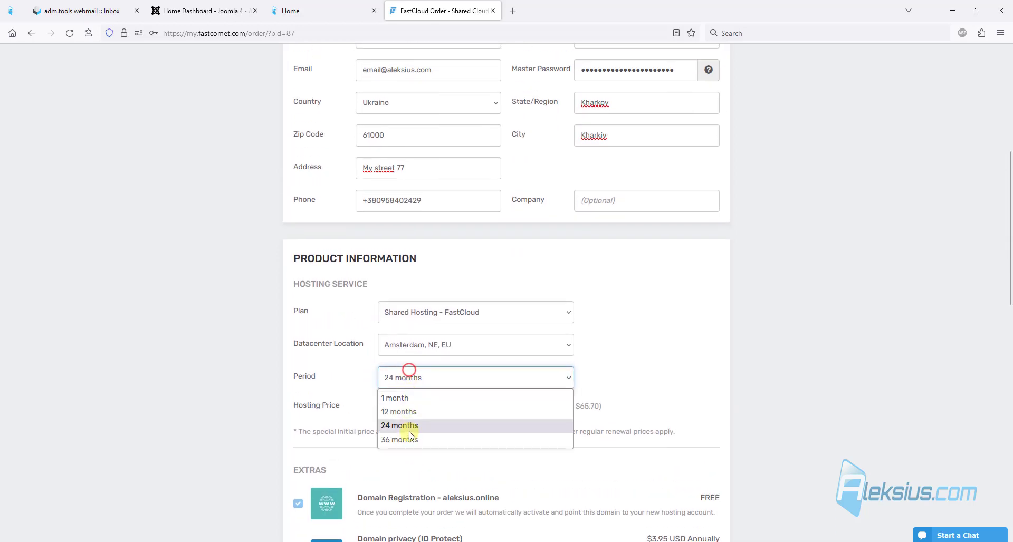
click(414, 439)
click(471, 382)
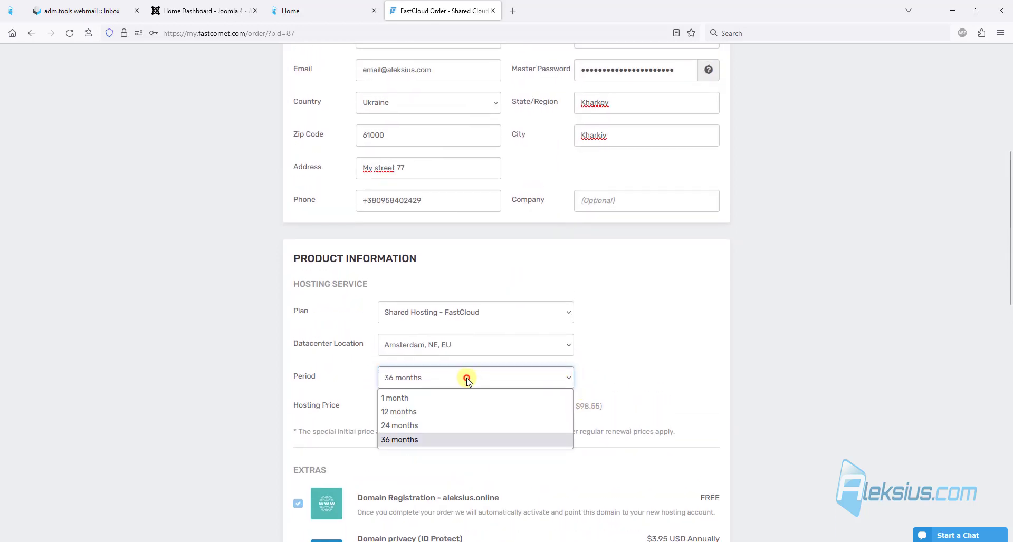
click(414, 396)
click(635, 368)
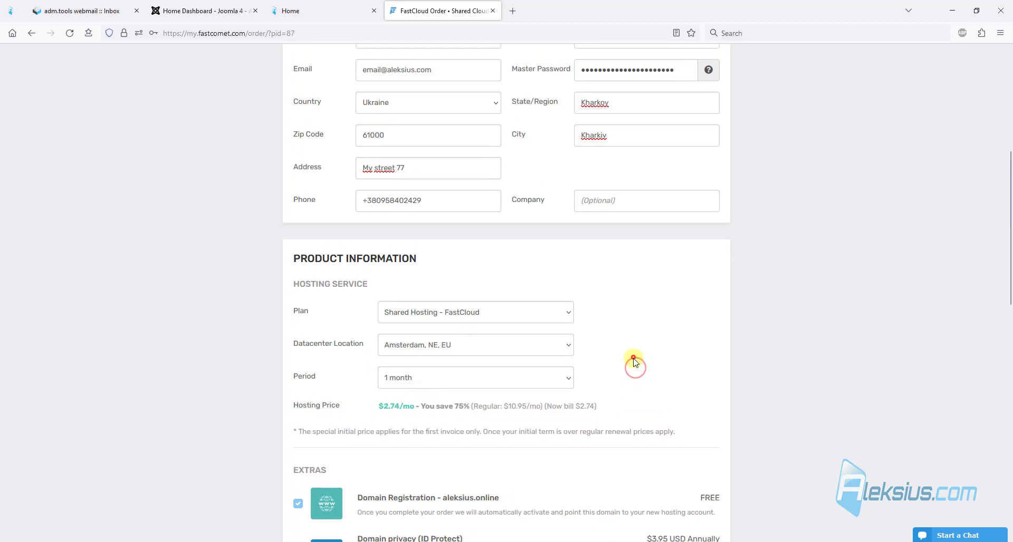
scroll(631, 364, down, 2)
scroll(629, 364, down, 2)
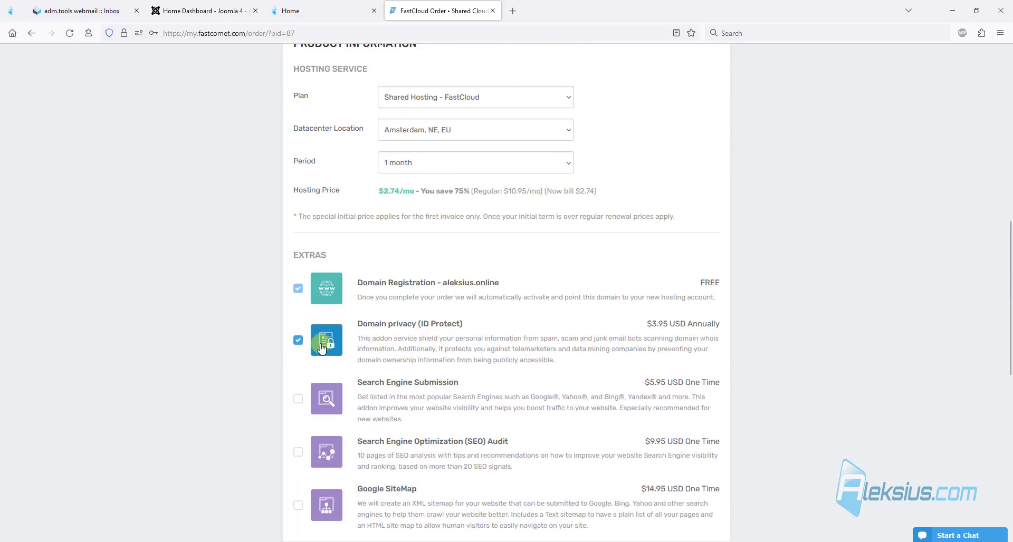
Drop domain privacy, enter the card number, accept the Terms and opt in to news.
click(298, 340)
scroll(501, 250, down, 8)
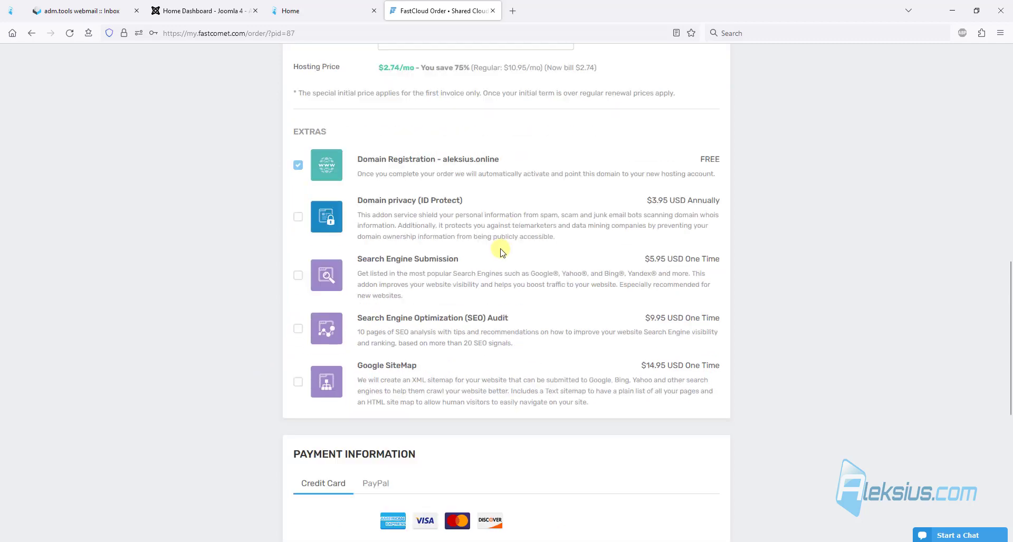
scroll(499, 248, down, 1)
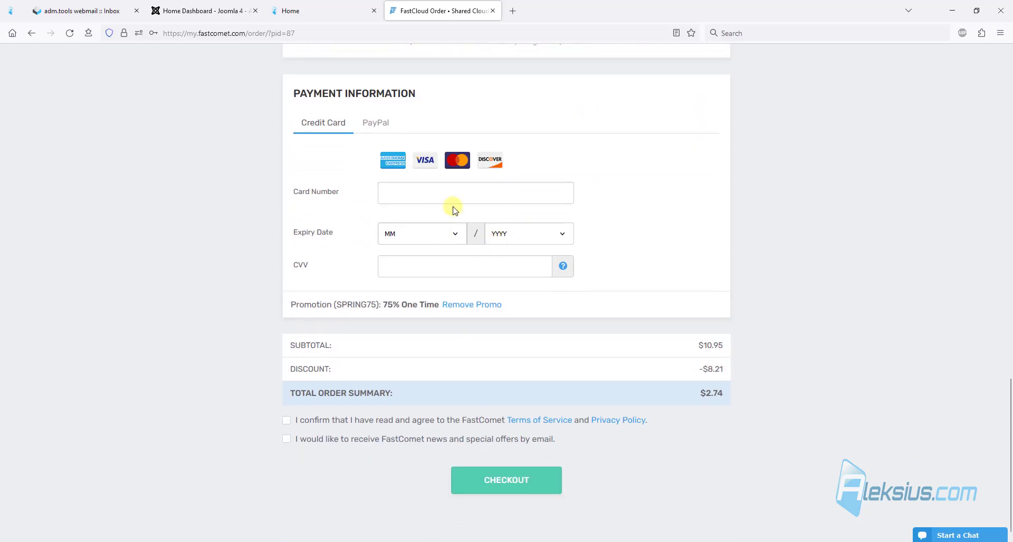
click(453, 187)
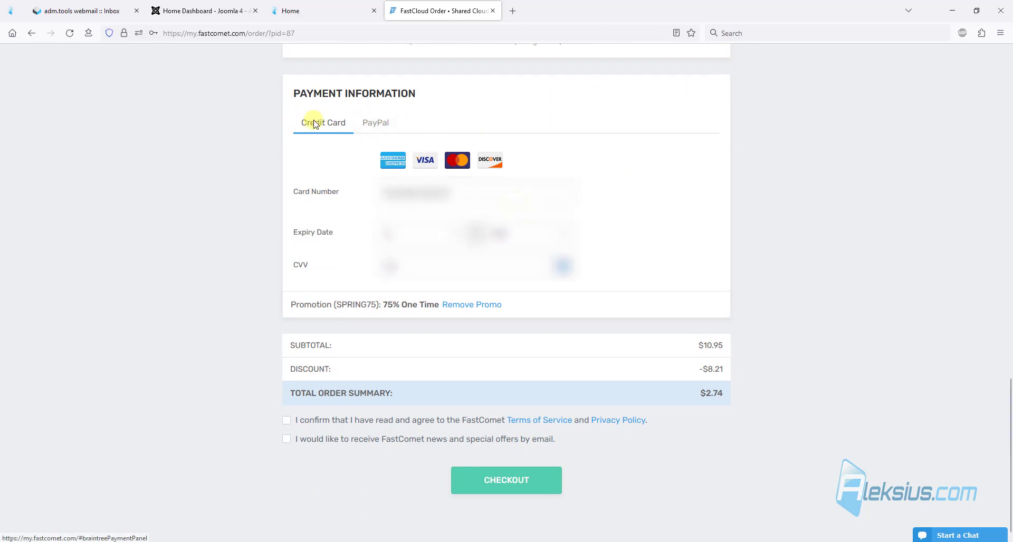
click(287, 421)
click(287, 439)
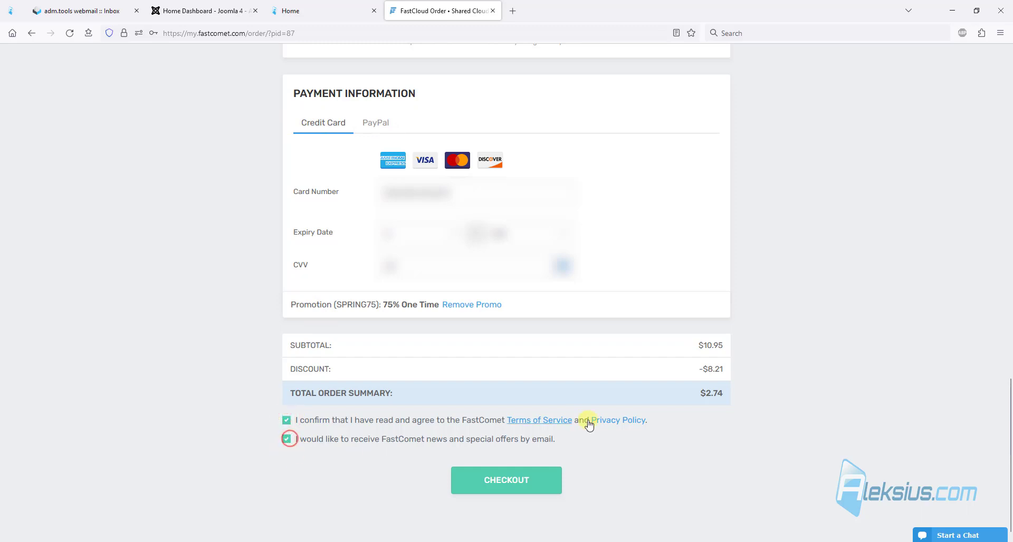
Open the Terms of Service and Privacy Policy in new tabs, skim them, and close both.
right_click(536, 421)
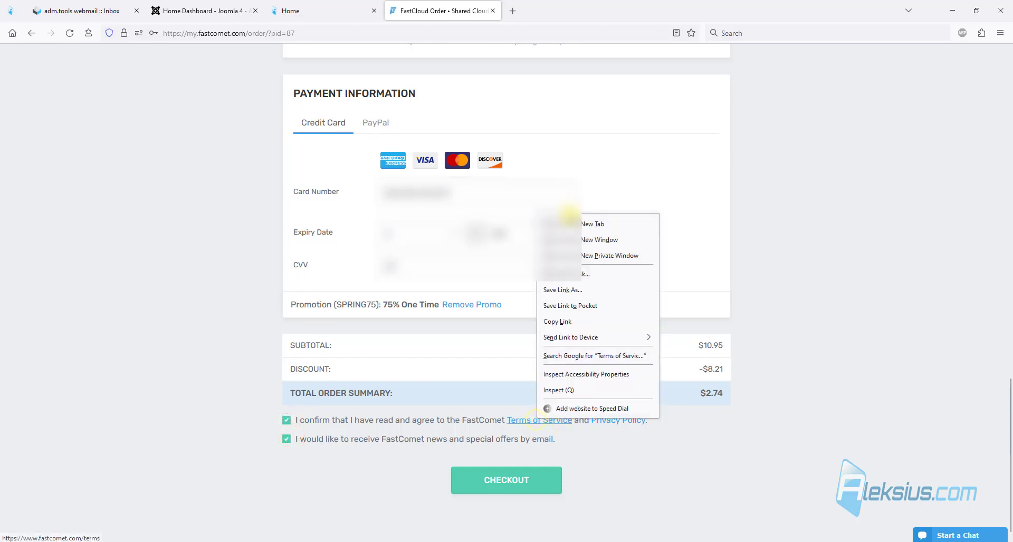
click(585, 223)
right_click(625, 421)
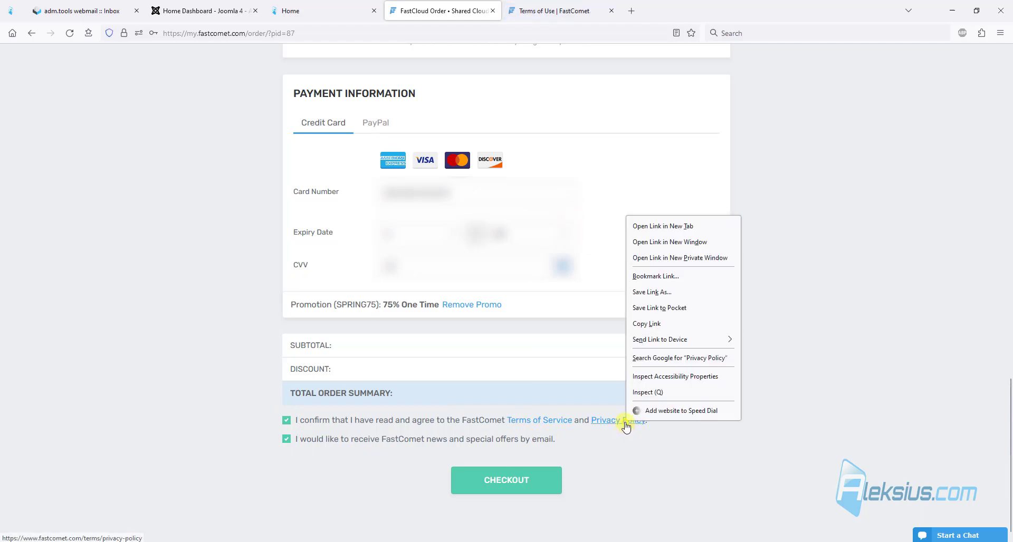
click(665, 226)
click(548, 4)
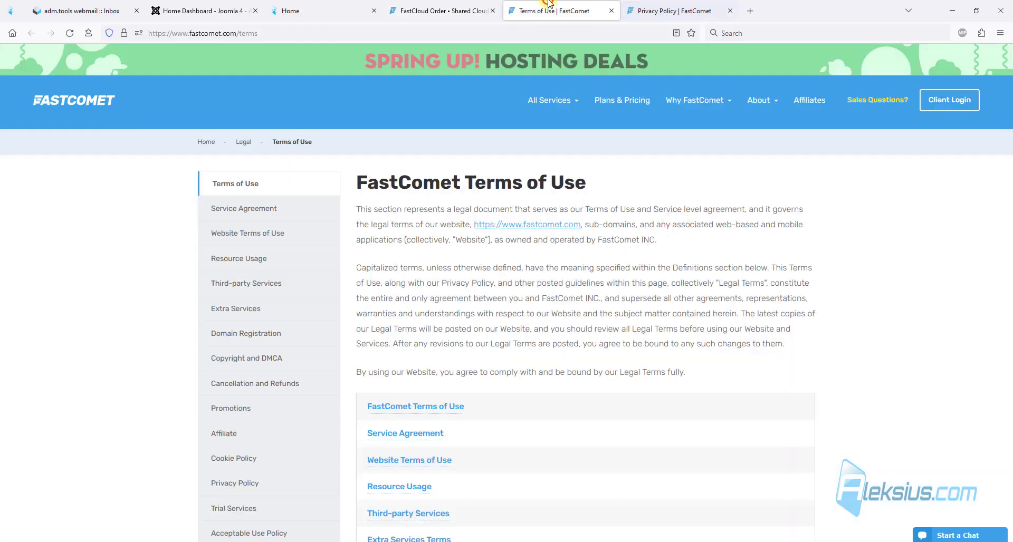
key(Page_Down)
key(Page_Down)
key(Page_Down)
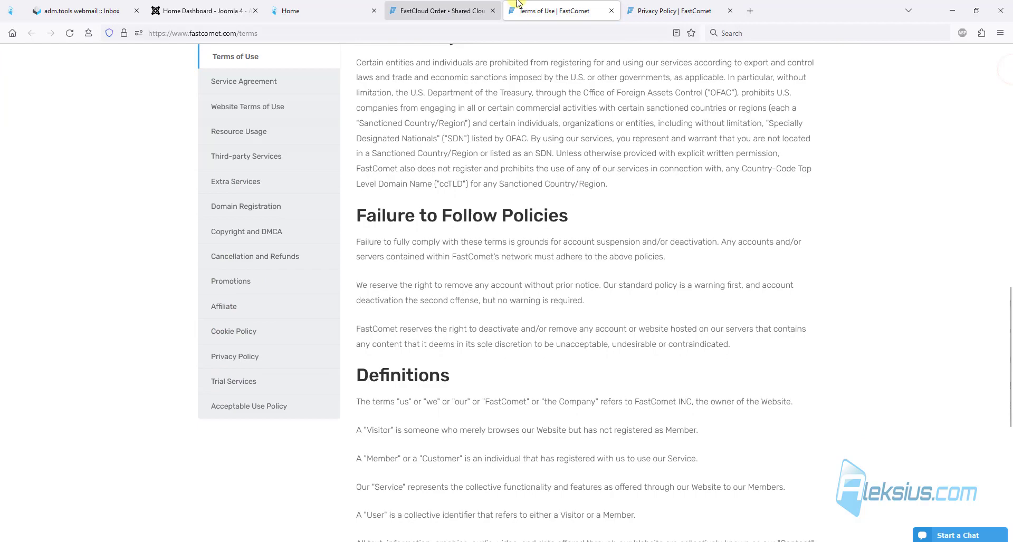
key(ctrl+Tab)
drag(1009, 121, 1009, 348)
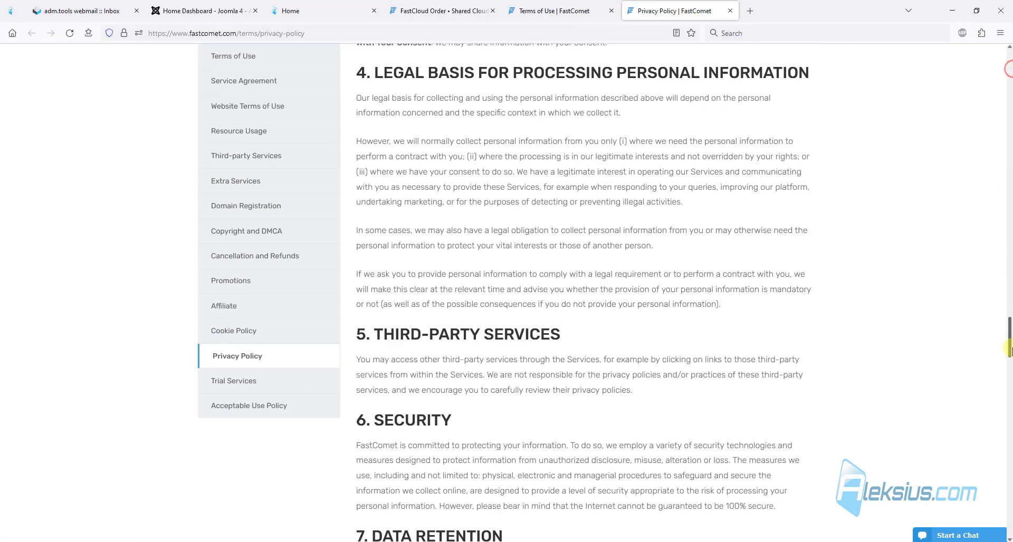
click(611, 10)
click(613, 11)
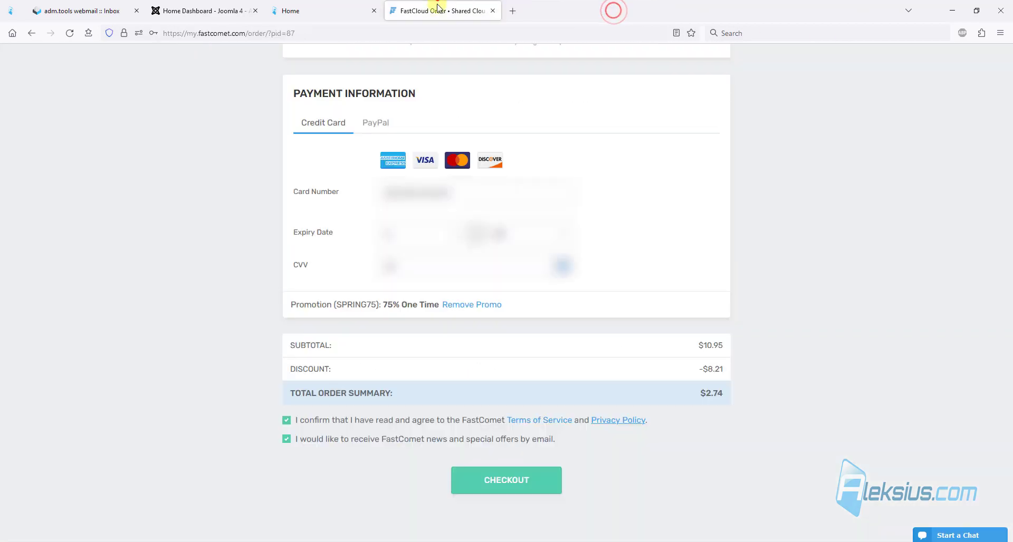
Submit checkout, remove the leading '+' from the phone number, and resubmit the order.
click(509, 487)
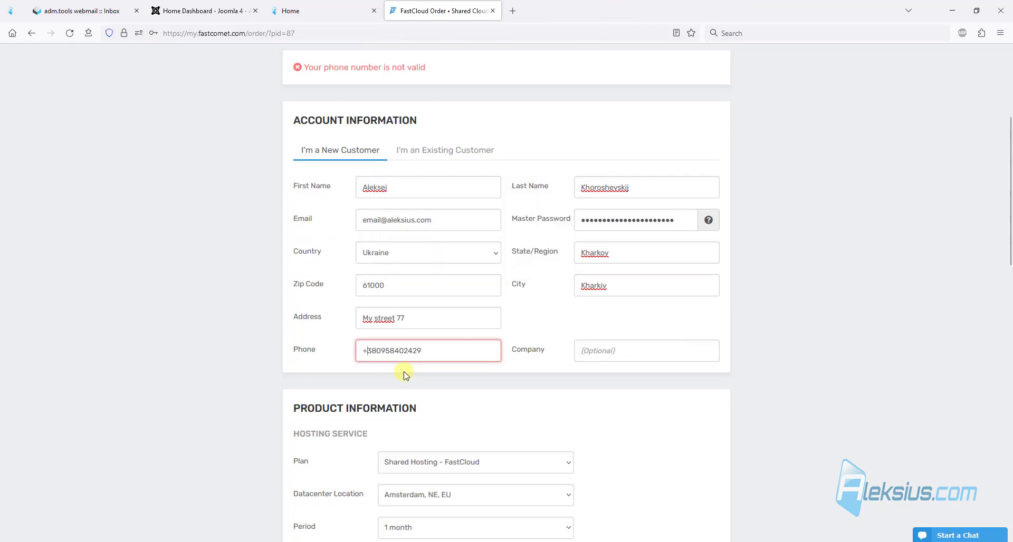
key(BackSpace)
click(821, 324)
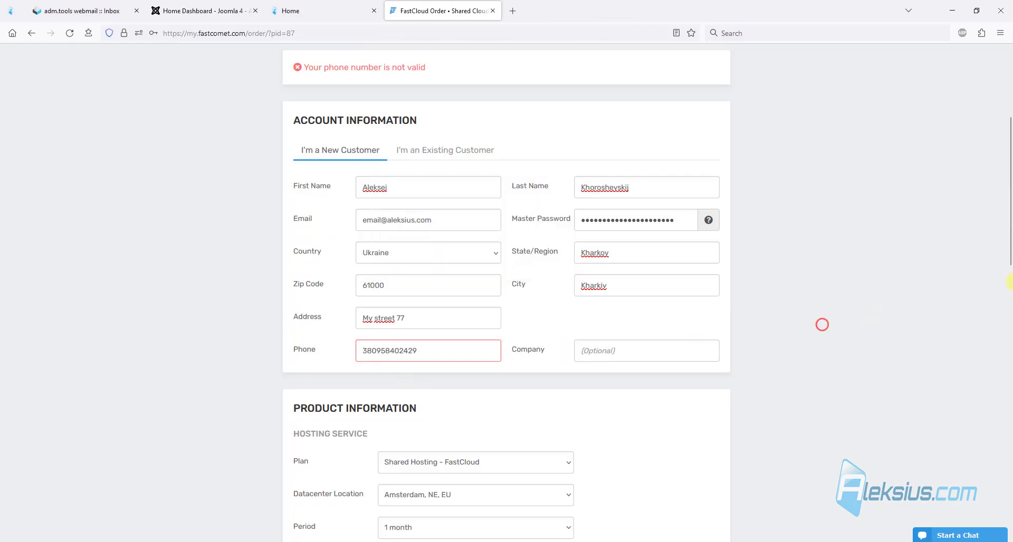
drag(1009, 190, 1009, 459)
click(508, 471)
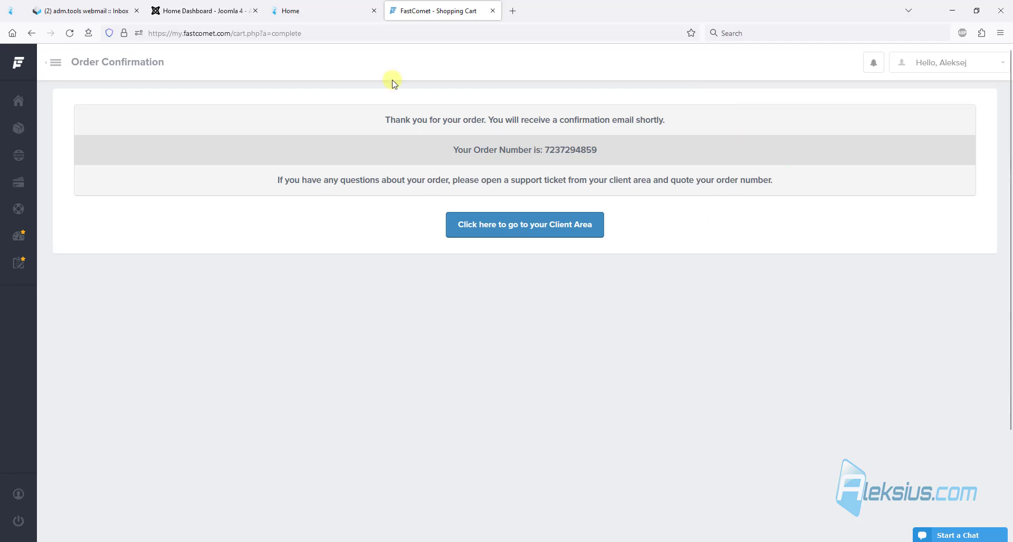
Read the Welcome to FastComet e-mail in webmail with its images loaded.
click(107, 9)
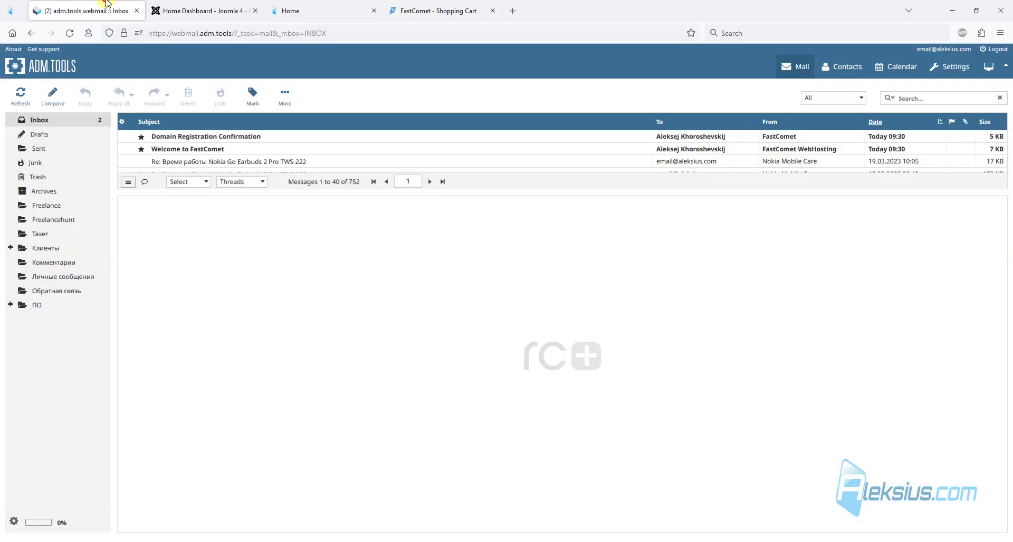
click(260, 149)
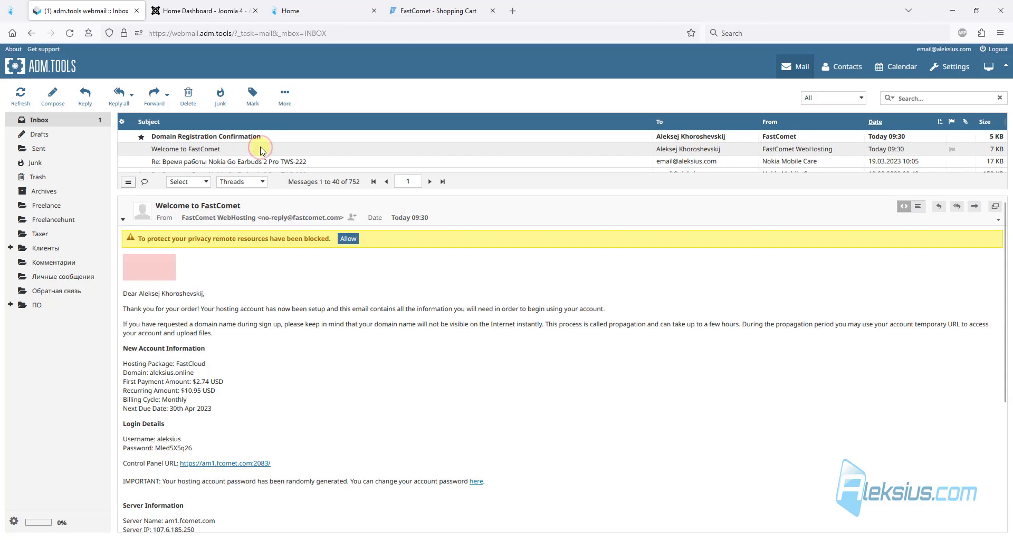
click(348, 238)
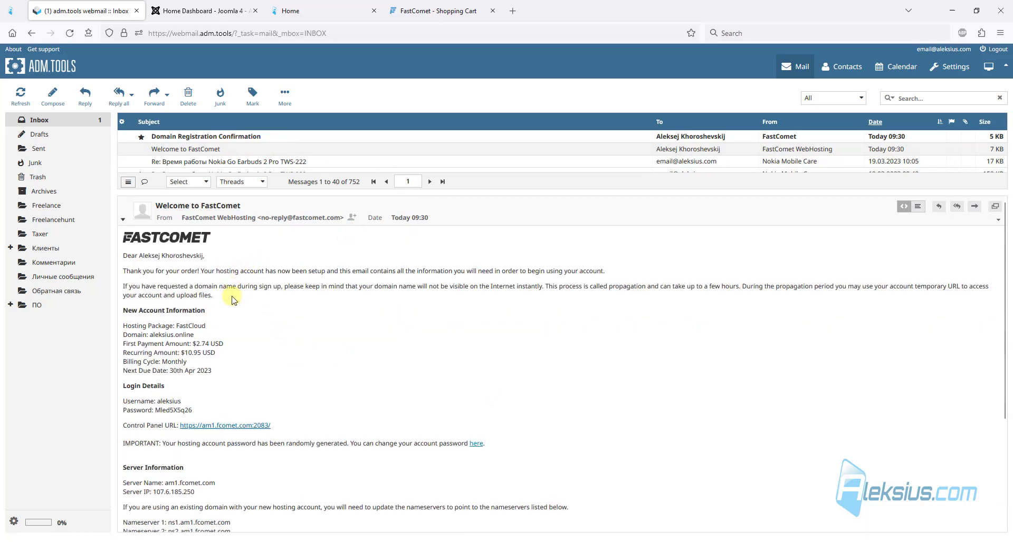
scroll(235, 304, down, 3)
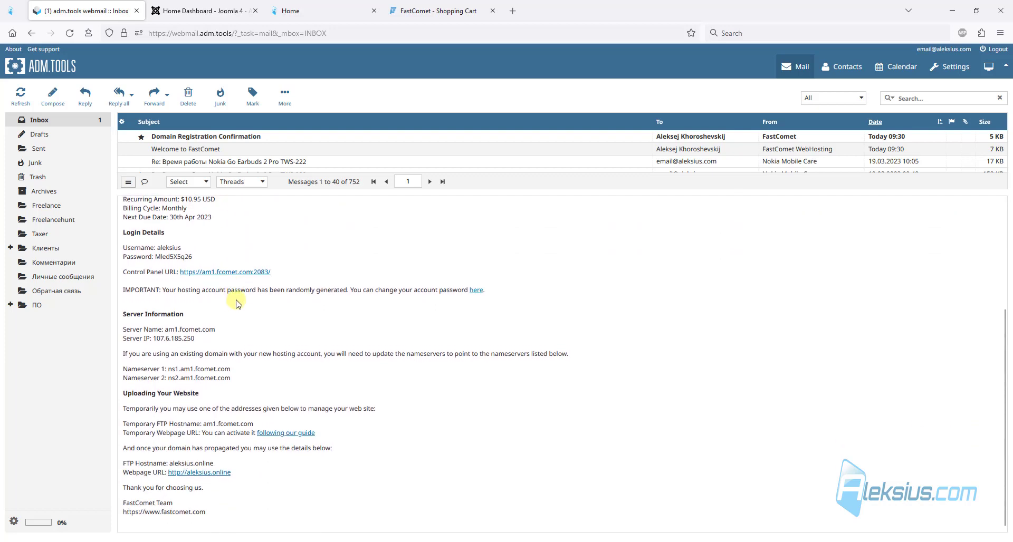
scroll(236, 304, up, 3)
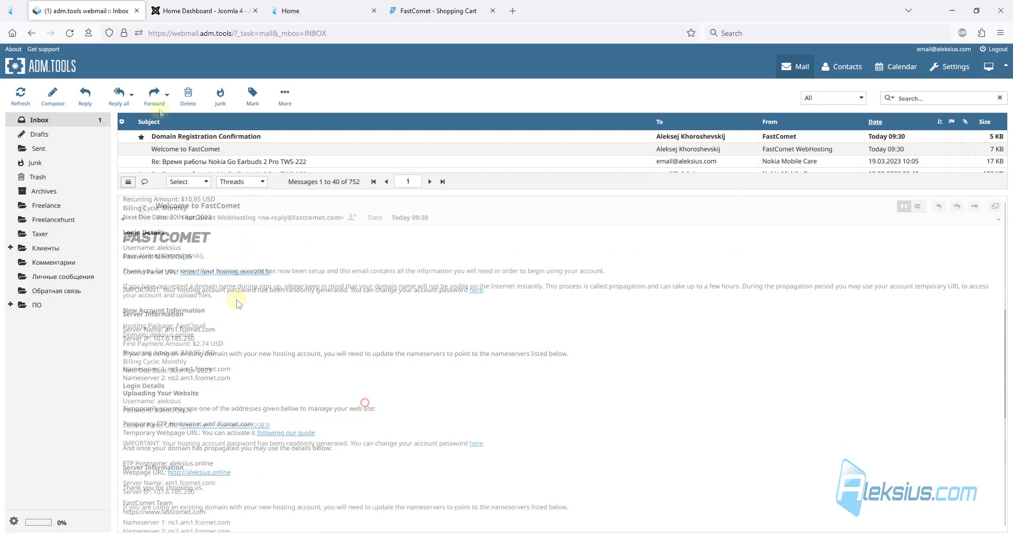
Read the Domain Registration Confirmation e-mail, then go to the FastComet Client Area.
click(216, 137)
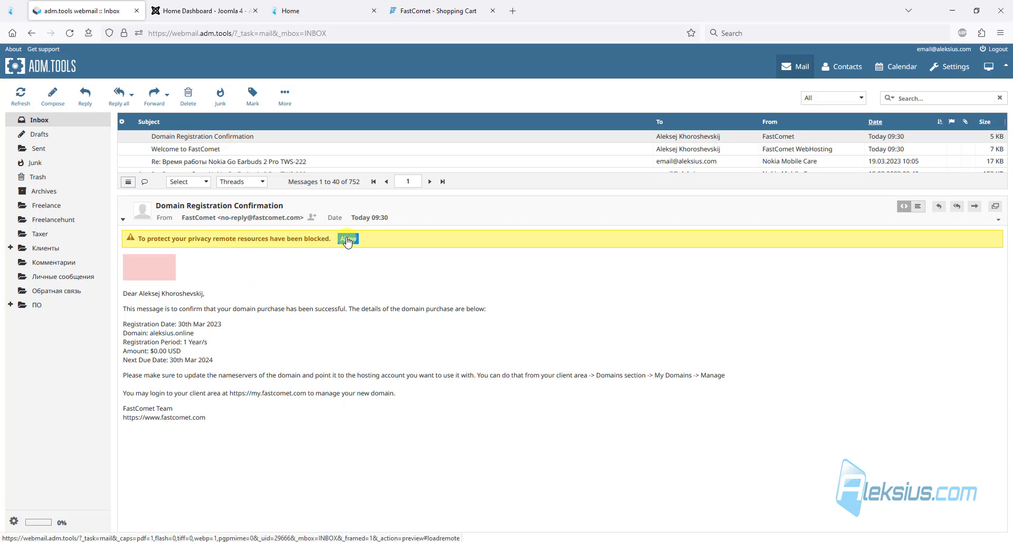
click(346, 237)
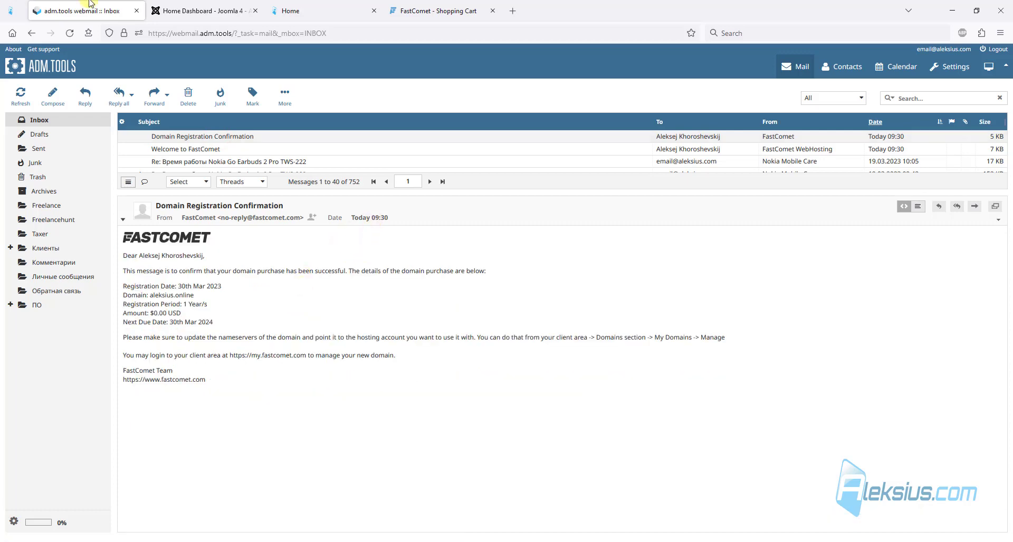
drag(88, 6, 318, 7)
click(433, 10)
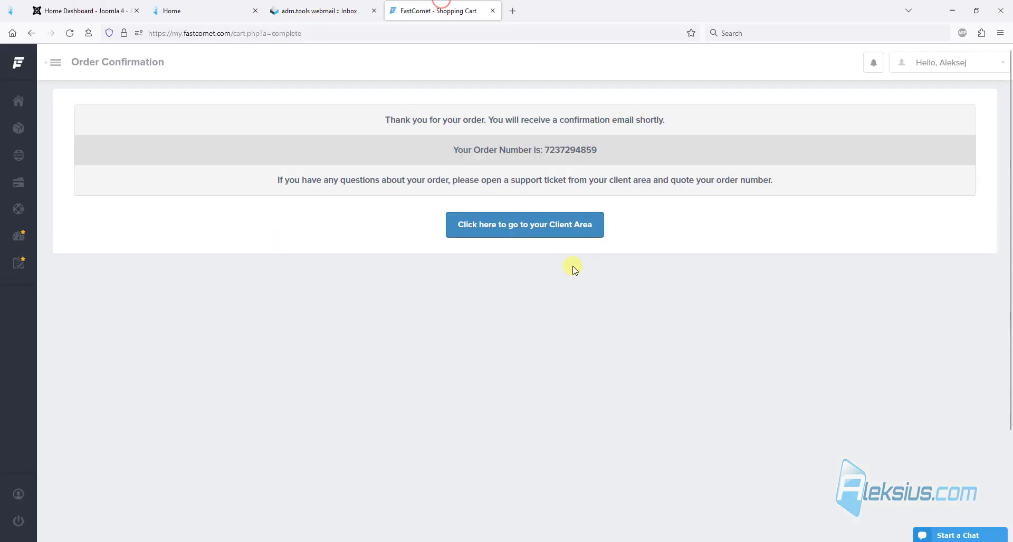
click(512, 235)
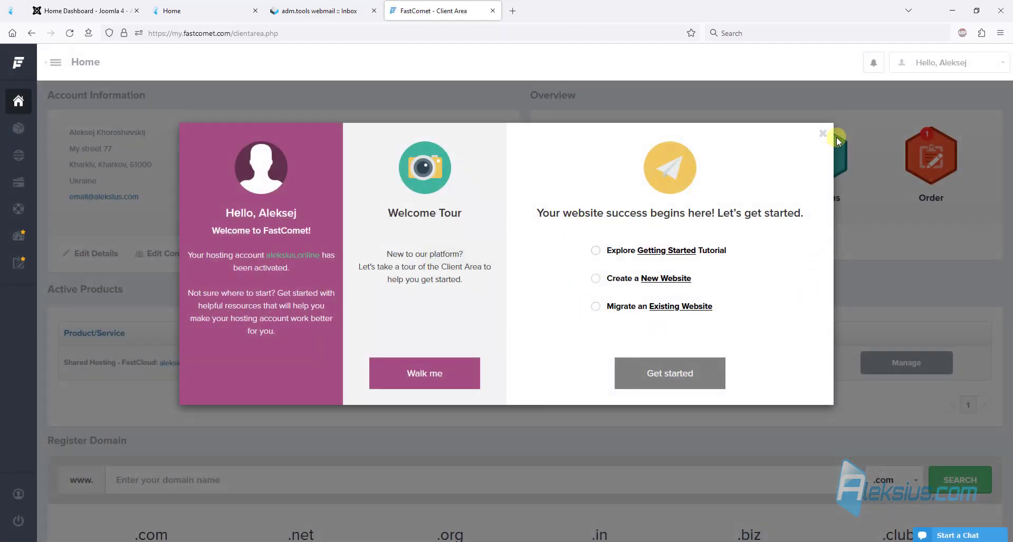
Dismiss the welcome popup and browse My Products and My Domains in the sidebar.
click(824, 135)
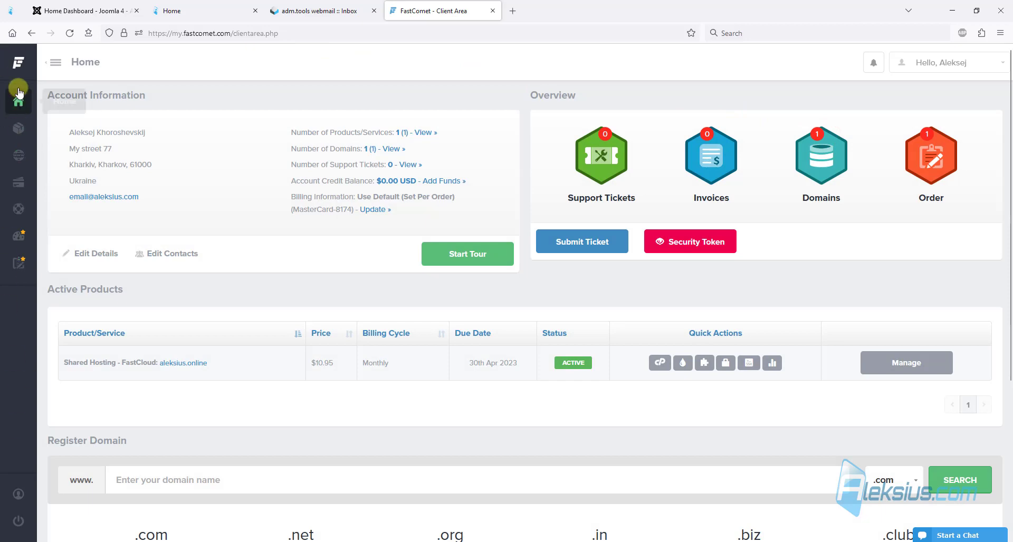
click(52, 63)
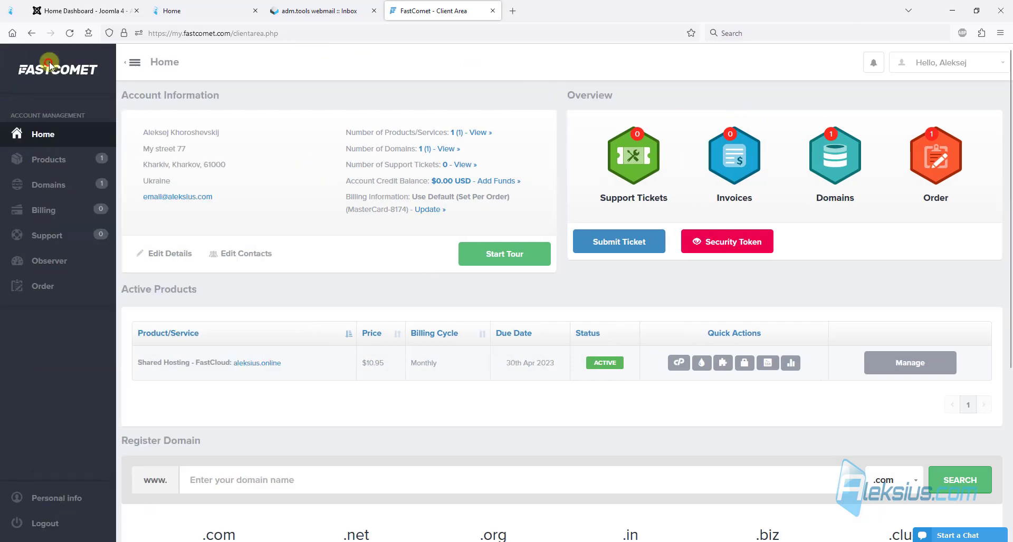
click(44, 160)
click(59, 182)
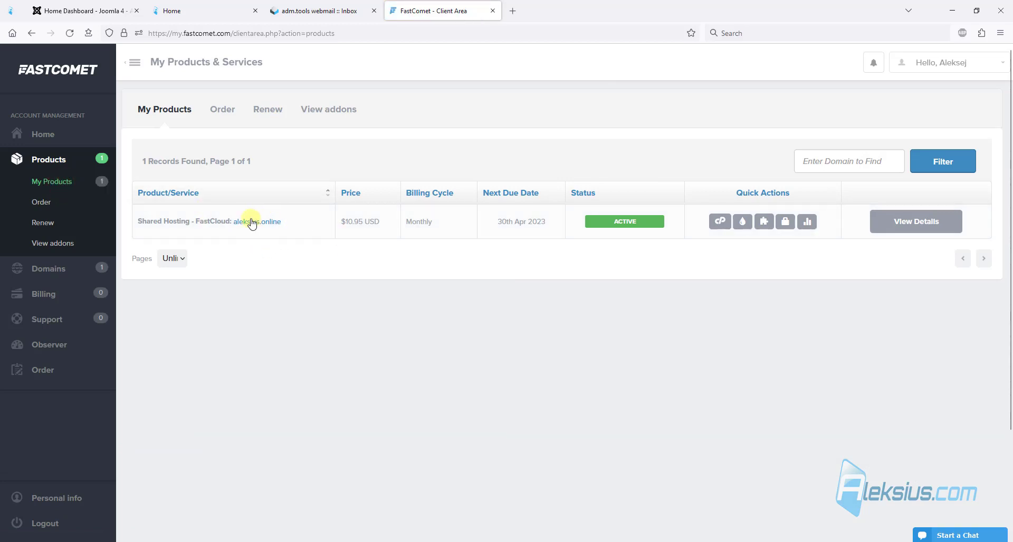
click(47, 268)
click(70, 217)
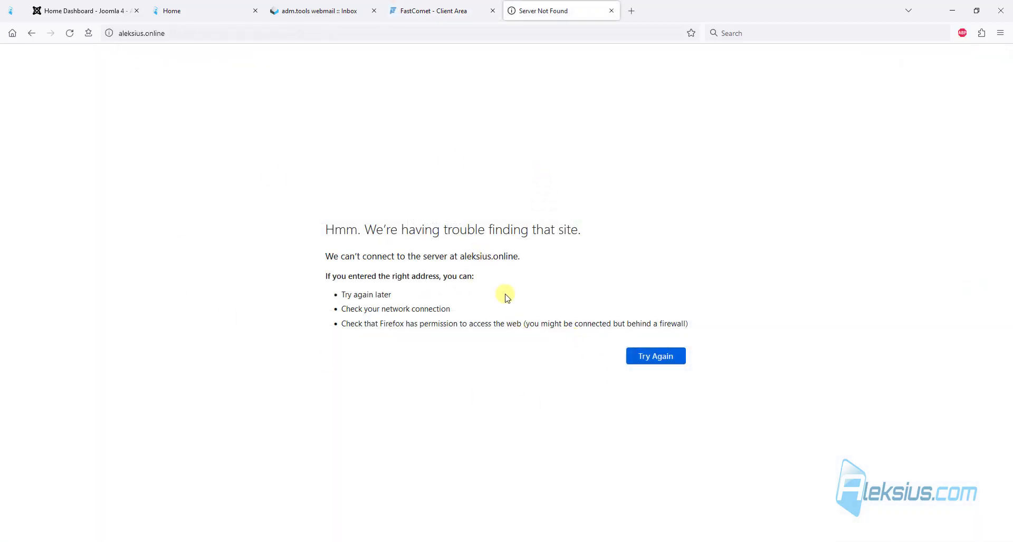
Check aleksius.online in its tab, then return to Products > My Products.
click(428, 8)
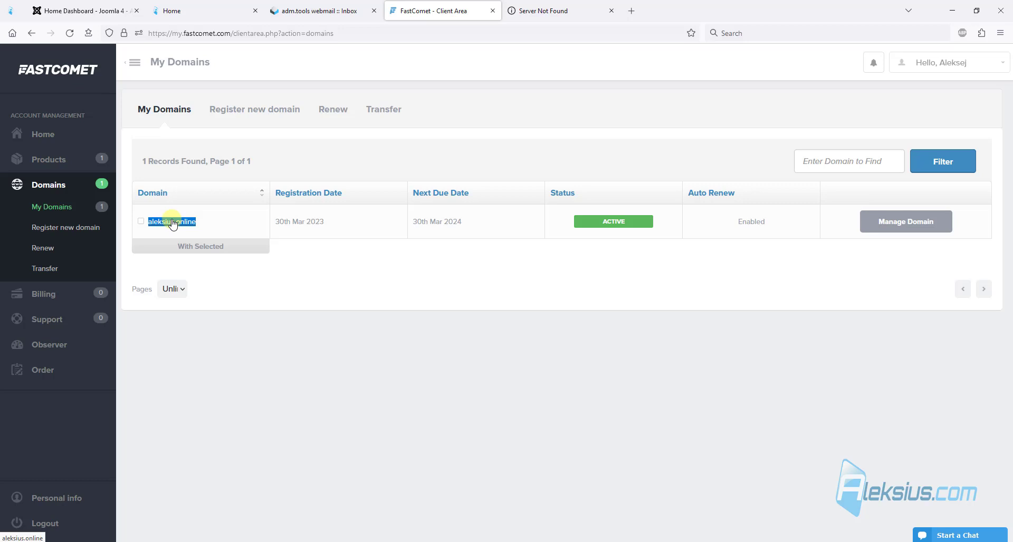
click(554, 4)
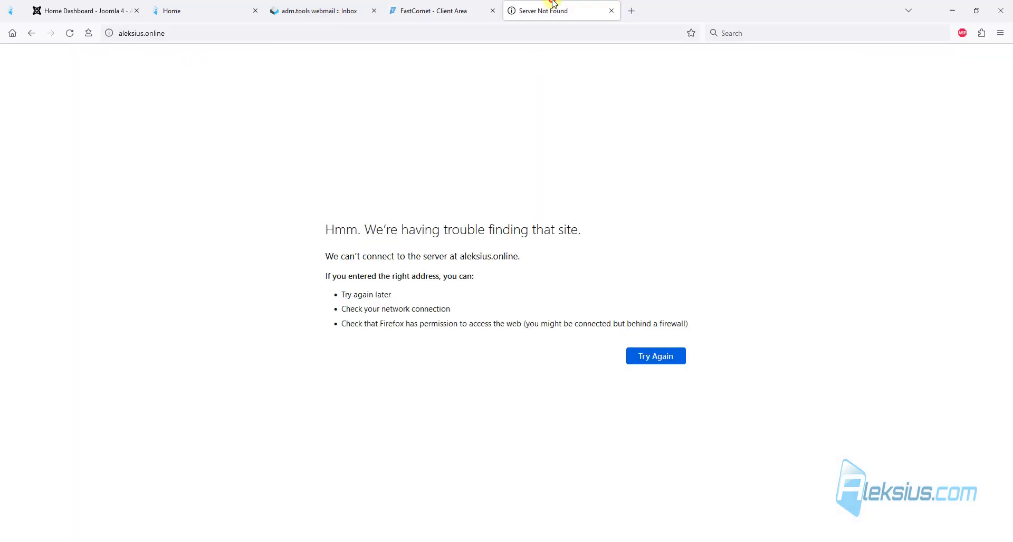
click(448, 5)
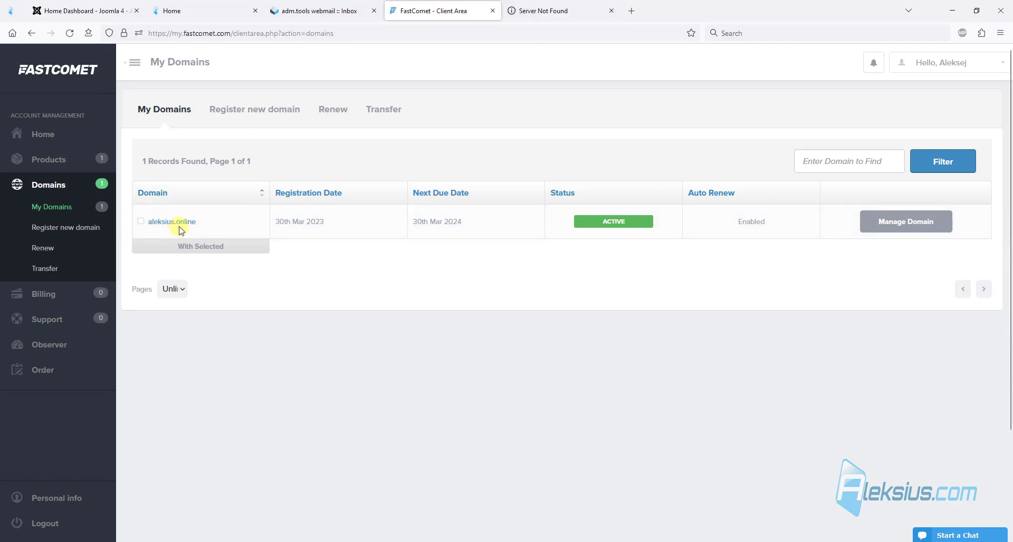
click(97, 181)
click(47, 159)
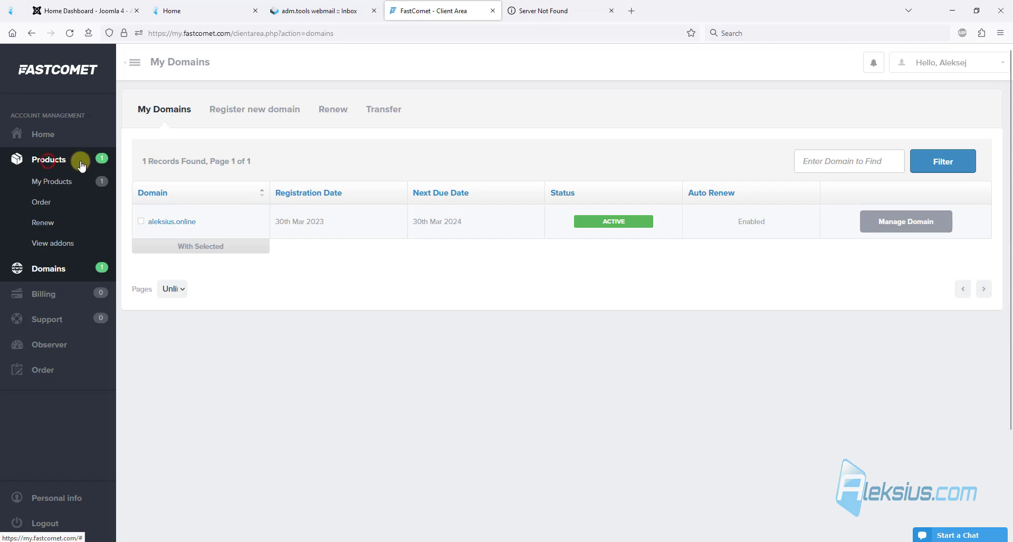
click(55, 180)
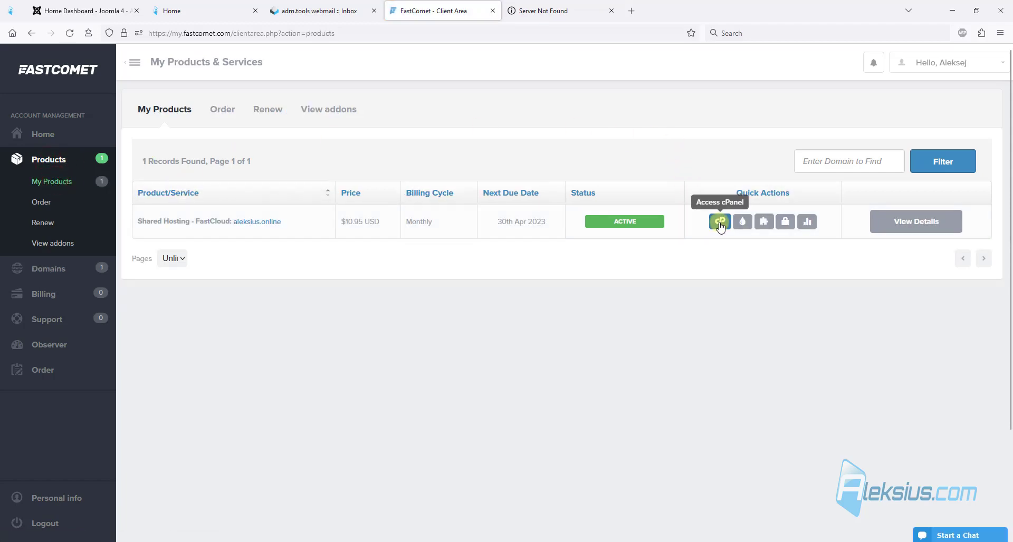
Log into cPanel with the saved master password and dismiss the Horde removal notice.
click(720, 222)
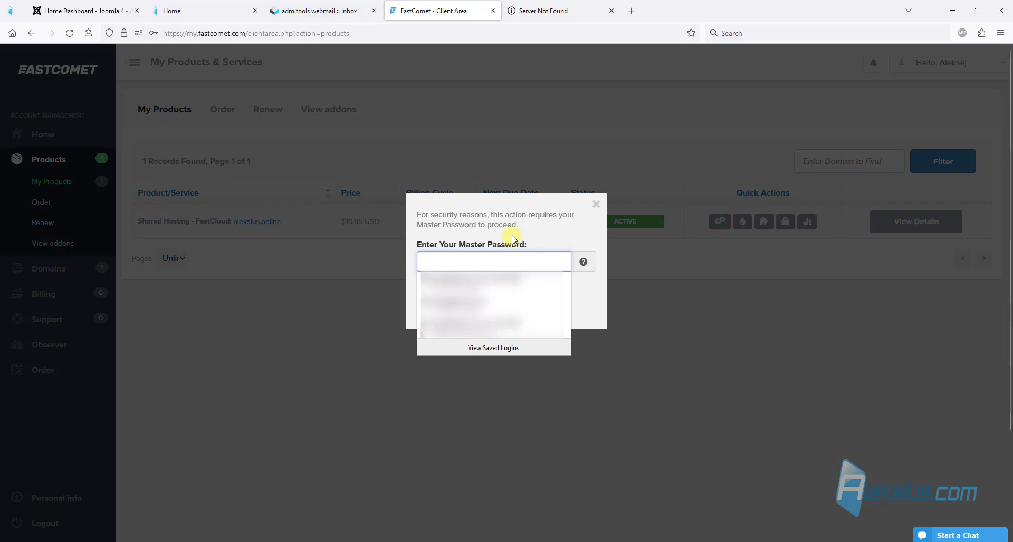
click(487, 279)
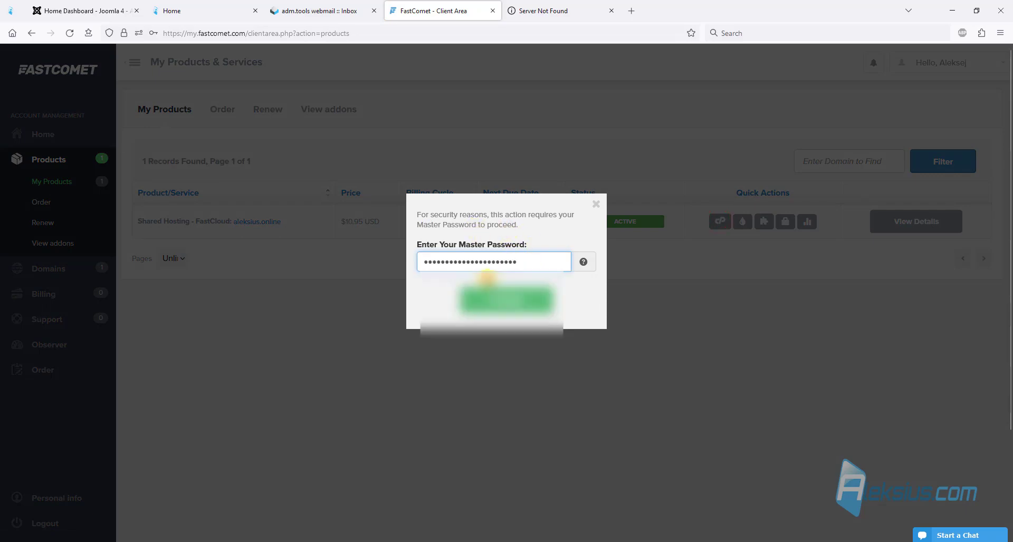
click(523, 307)
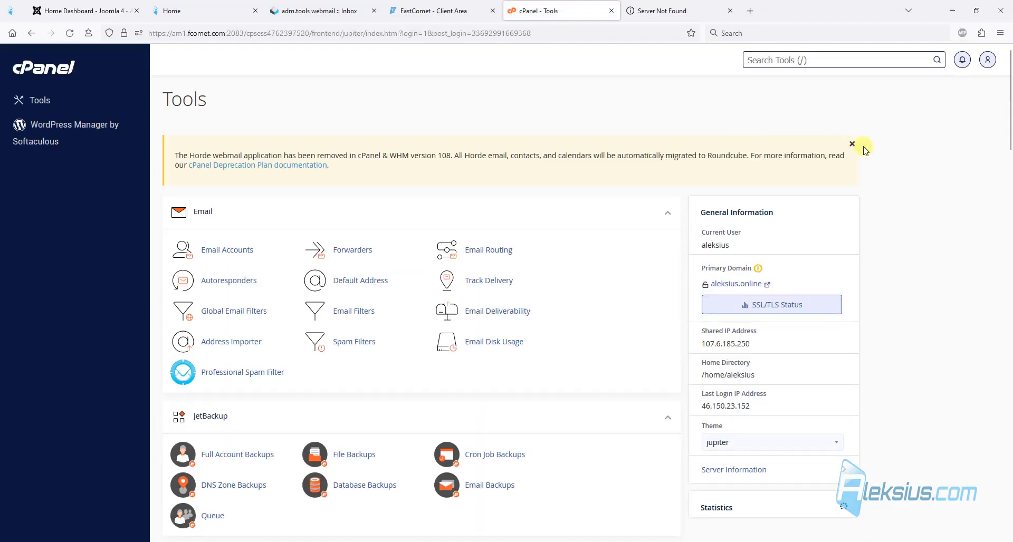
click(851, 145)
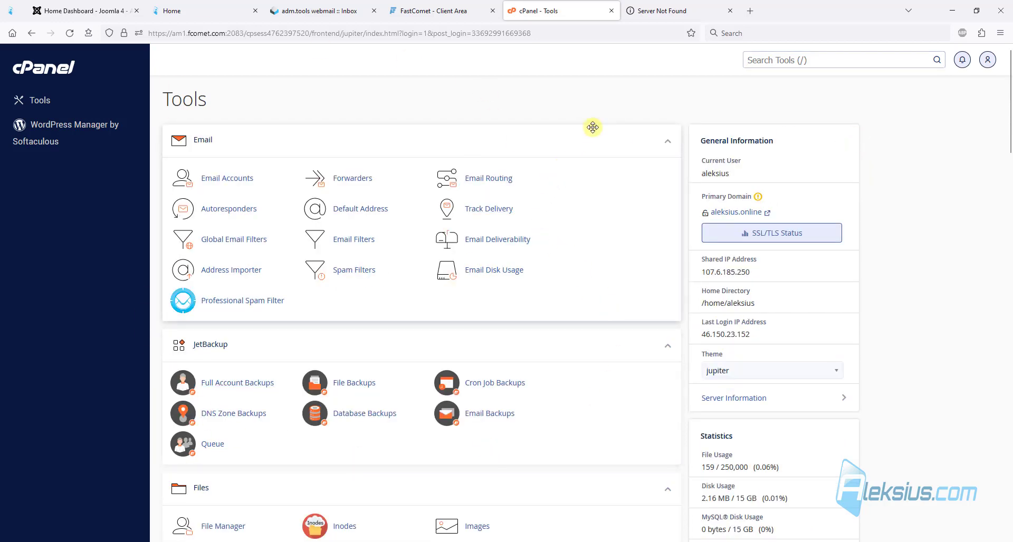
Open public_html in File Manager, refresh it, and check that aleksius.online still fails.
scroll(533, 101, down, 3)
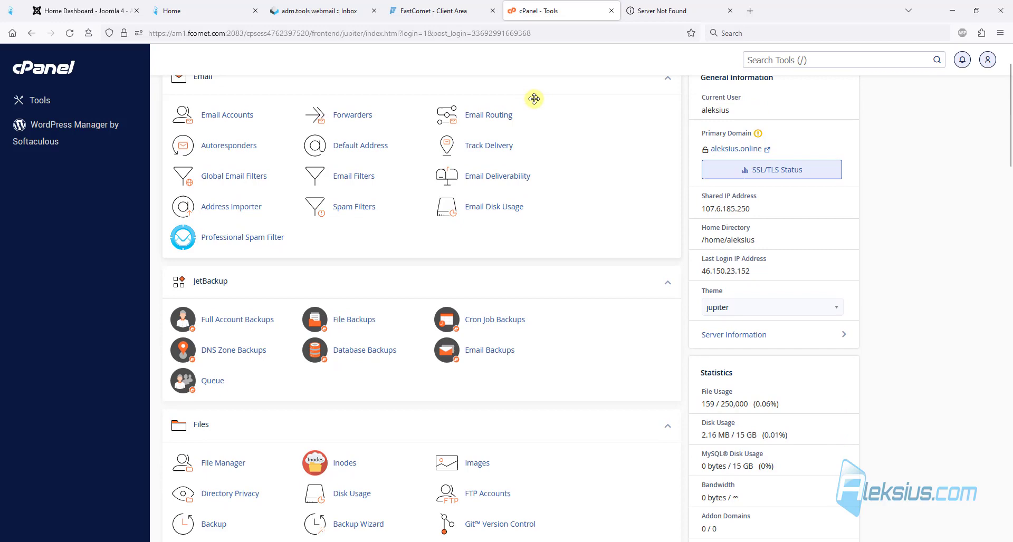
click(227, 309)
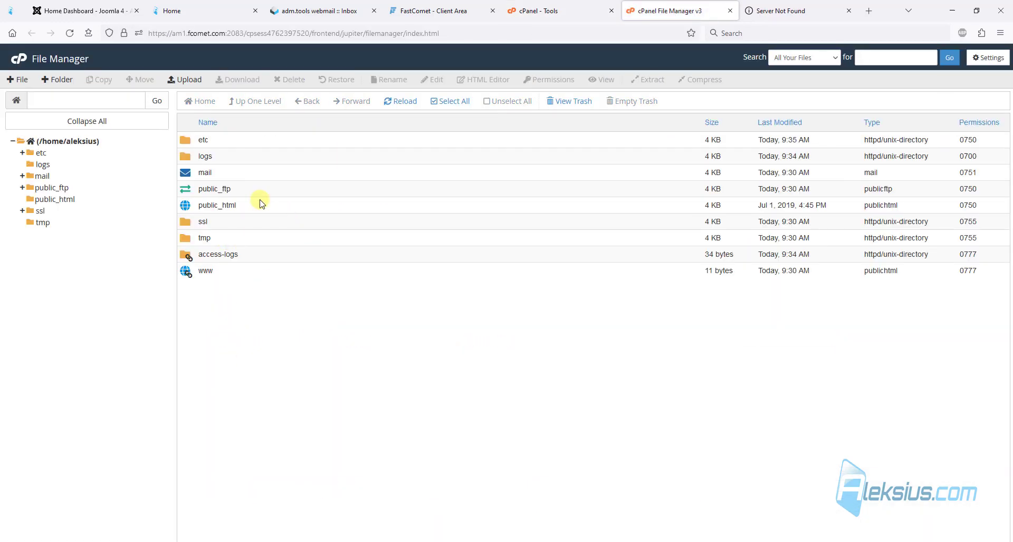
double_click(259, 211)
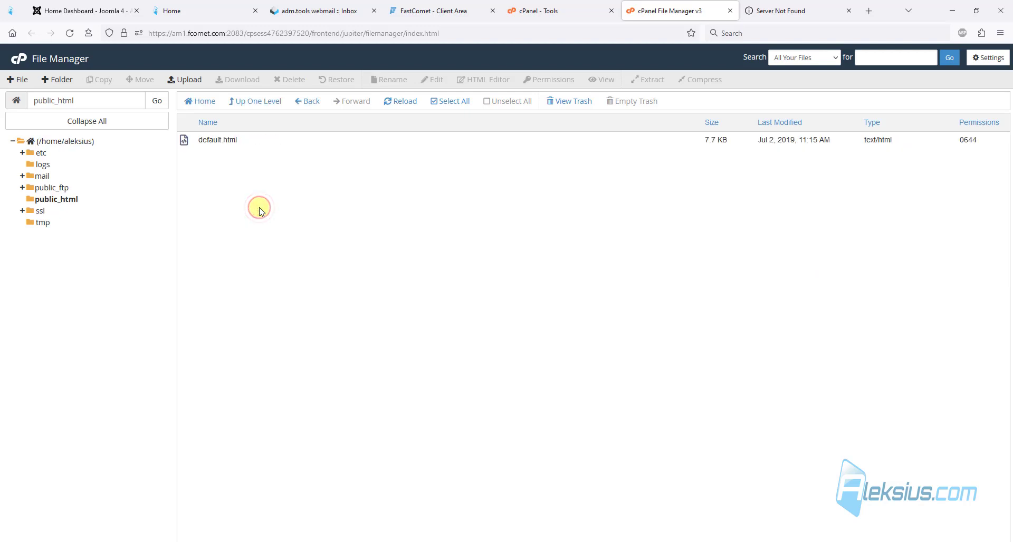
click(63, 203)
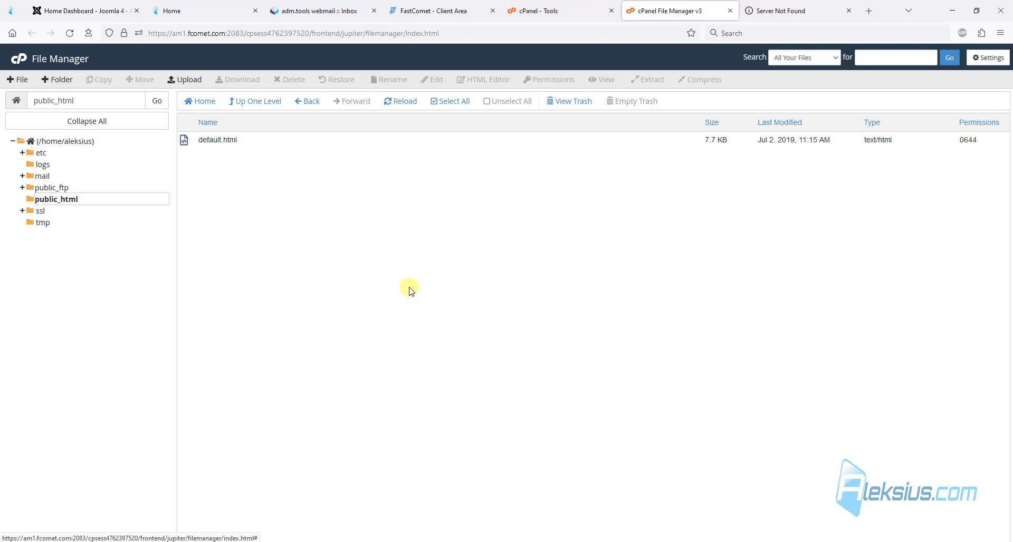
click(776, 7)
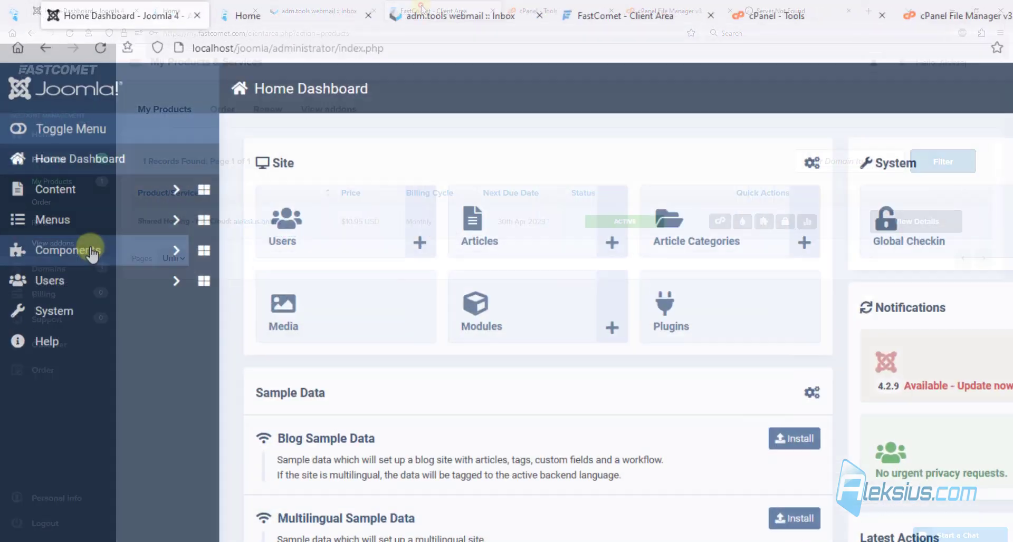
Run a new Akeeba backup with the Default Backup Profile from its Control Panel.
click(62, 172)
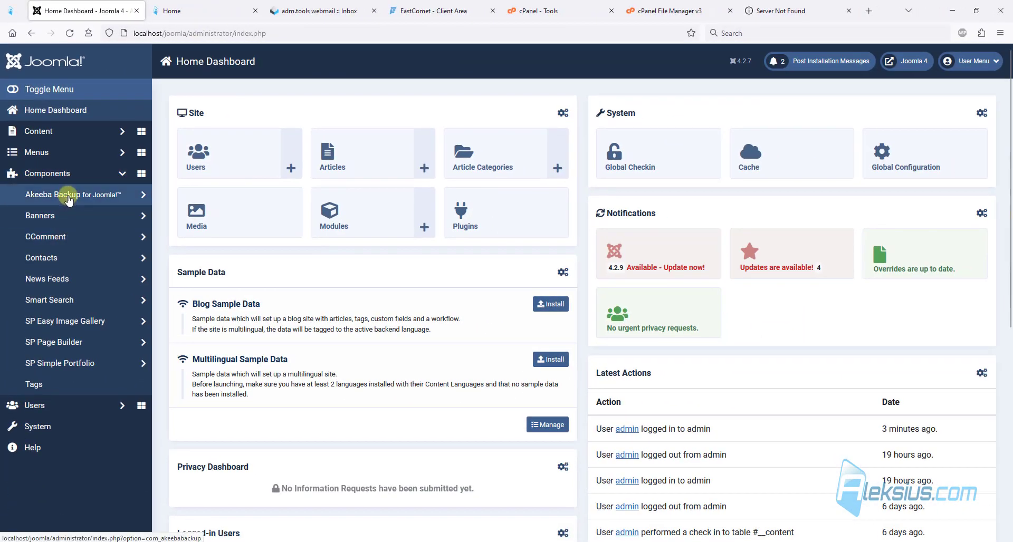
click(188, 493)
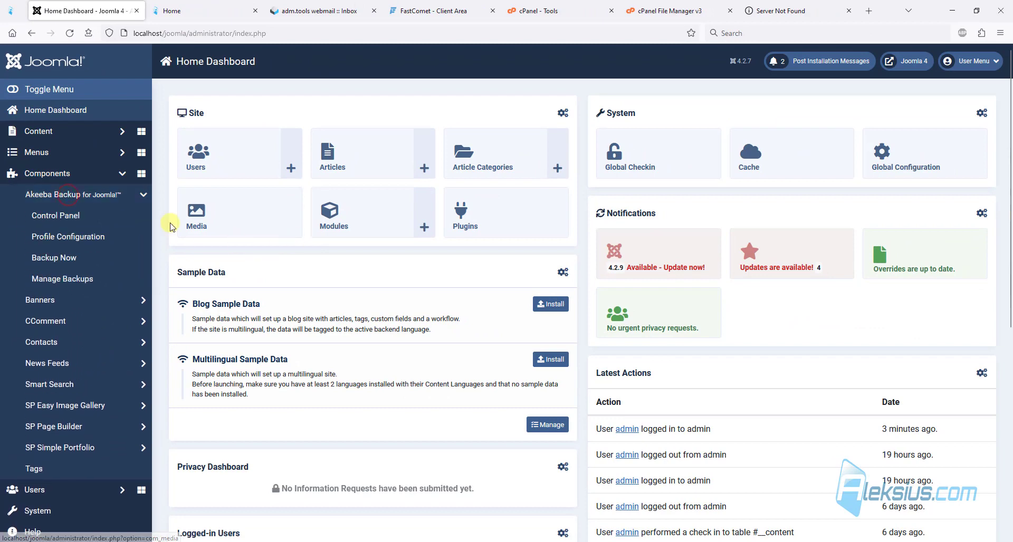
click(136, 217)
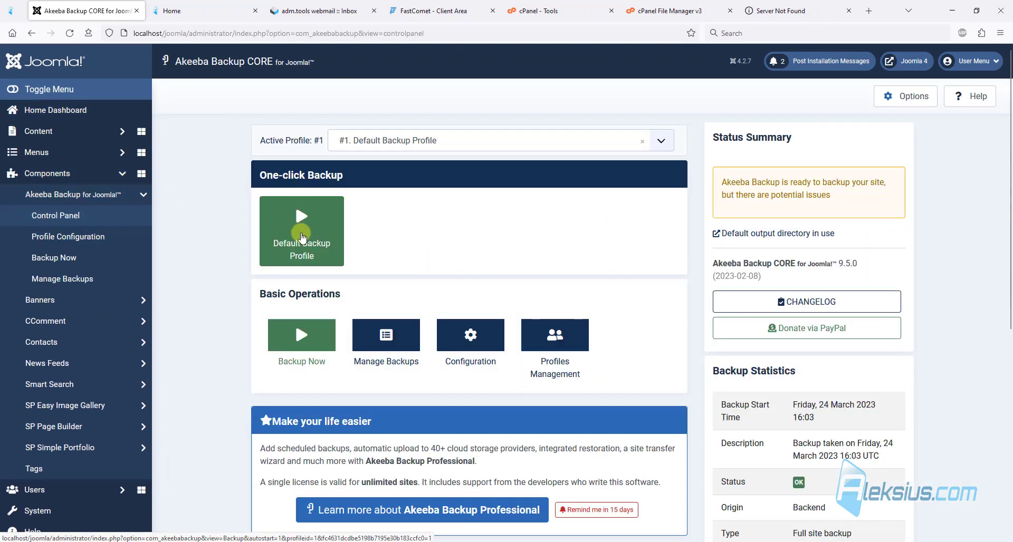
click(297, 231)
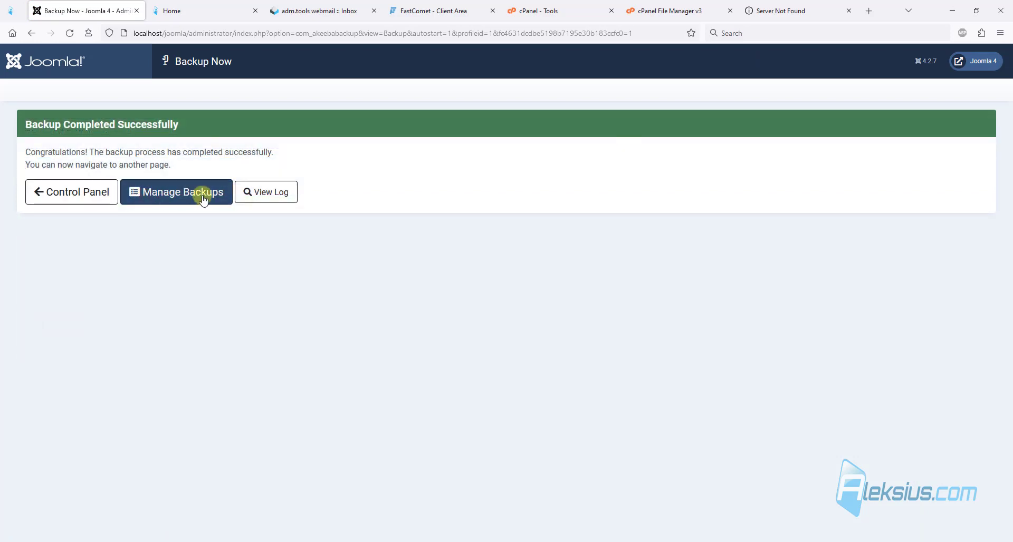
Download the newest backup archive from Manage Backups, confirming past the warning.
click(168, 194)
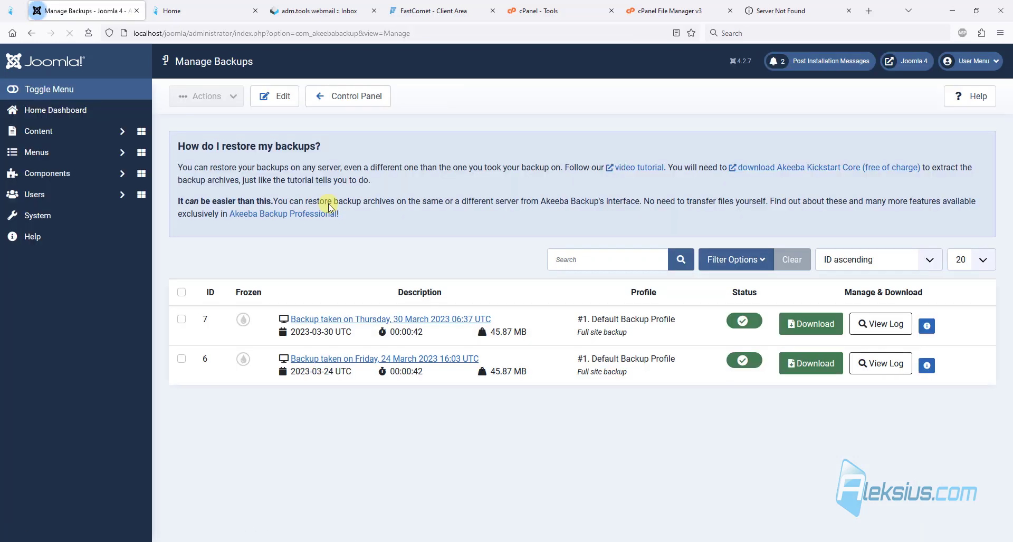
click(815, 325)
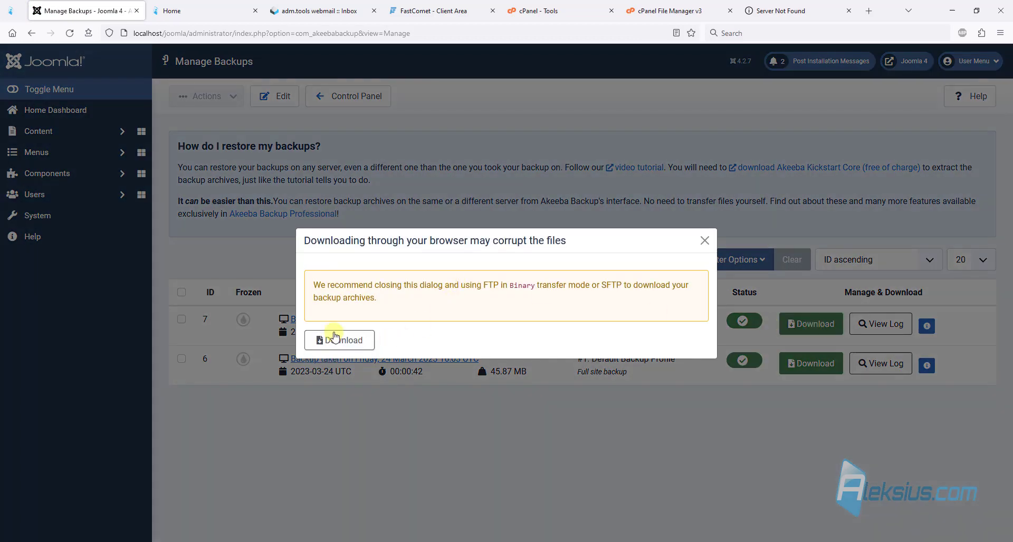
click(333, 338)
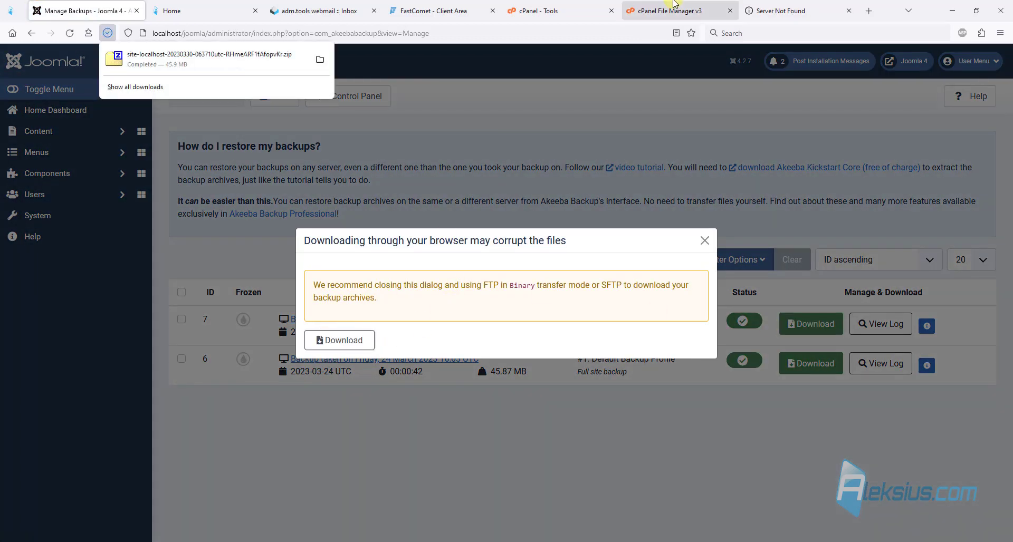
click(673, 7)
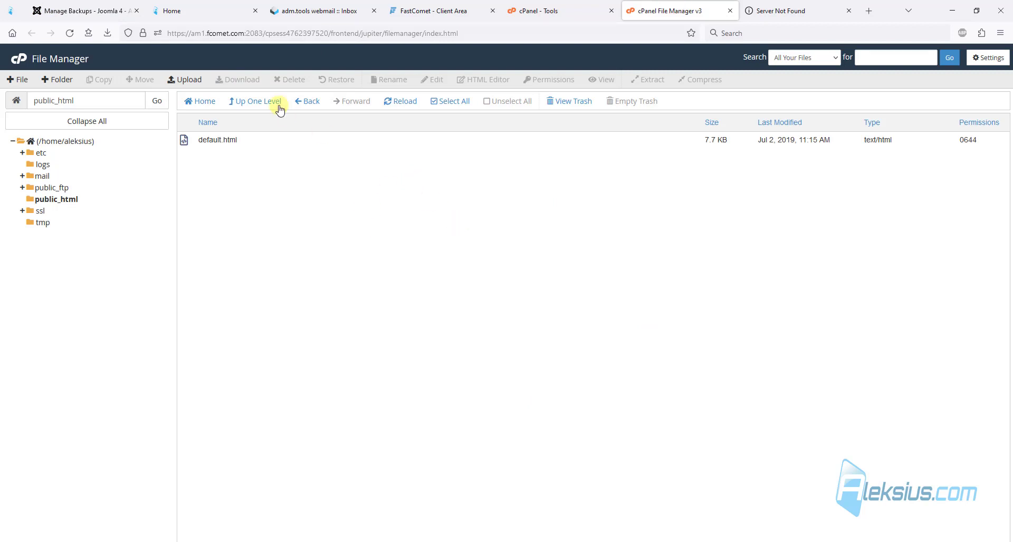
Upload the backup zip into public_html by dragging it from the downloads folder.
click(195, 83)
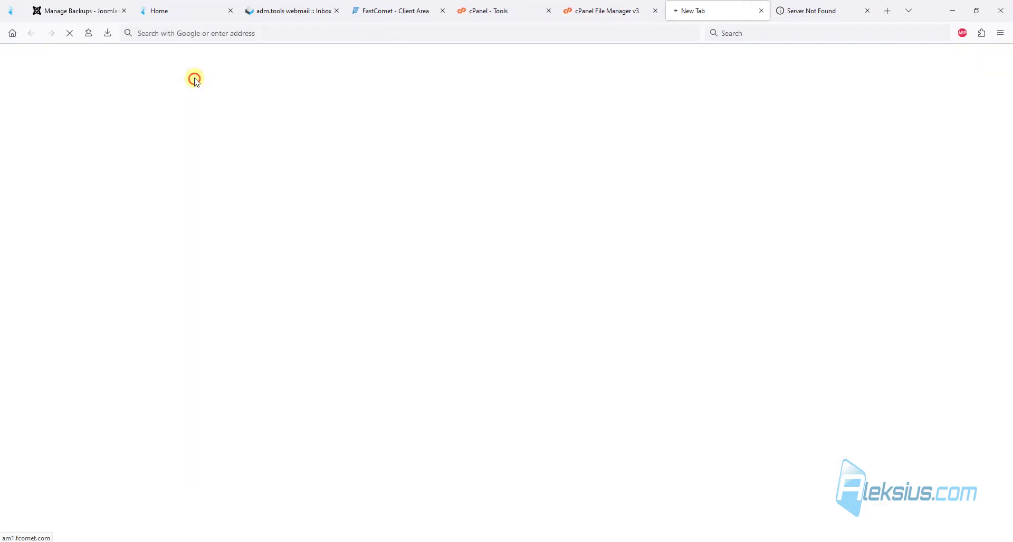
key(alt+Tab)
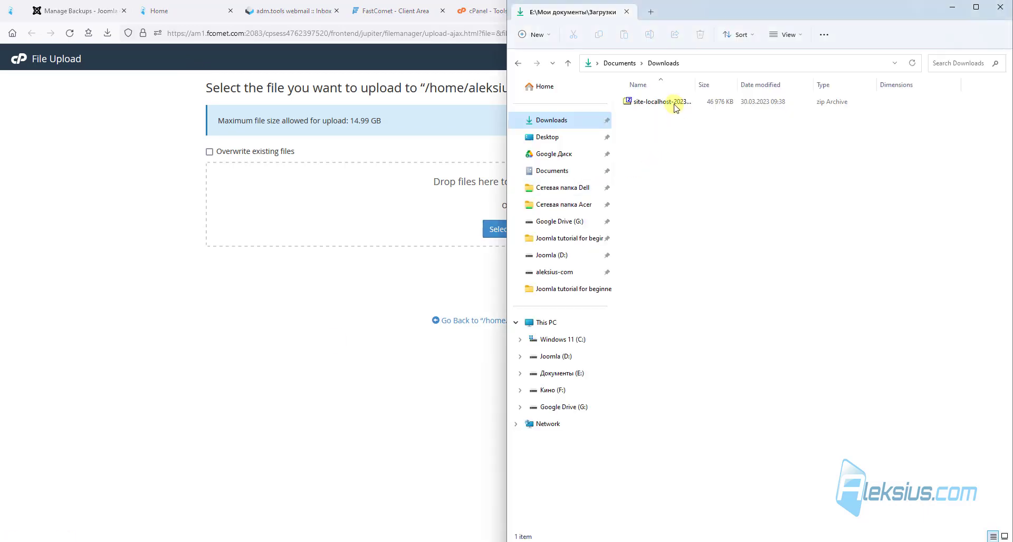
drag(654, 101, 373, 204)
click(68, 185)
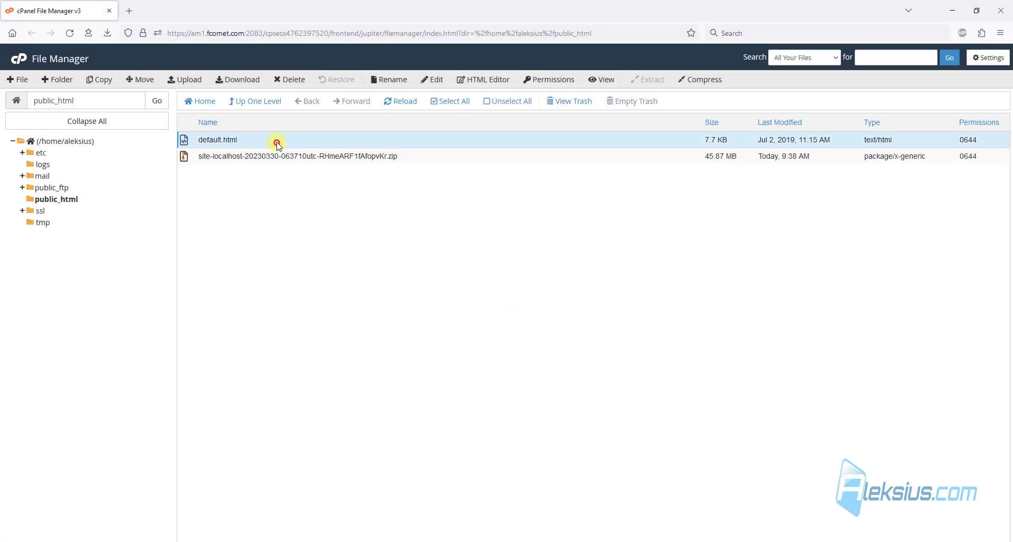
Delete default.html from public_html, confirming the move to trash.
click(265, 142)
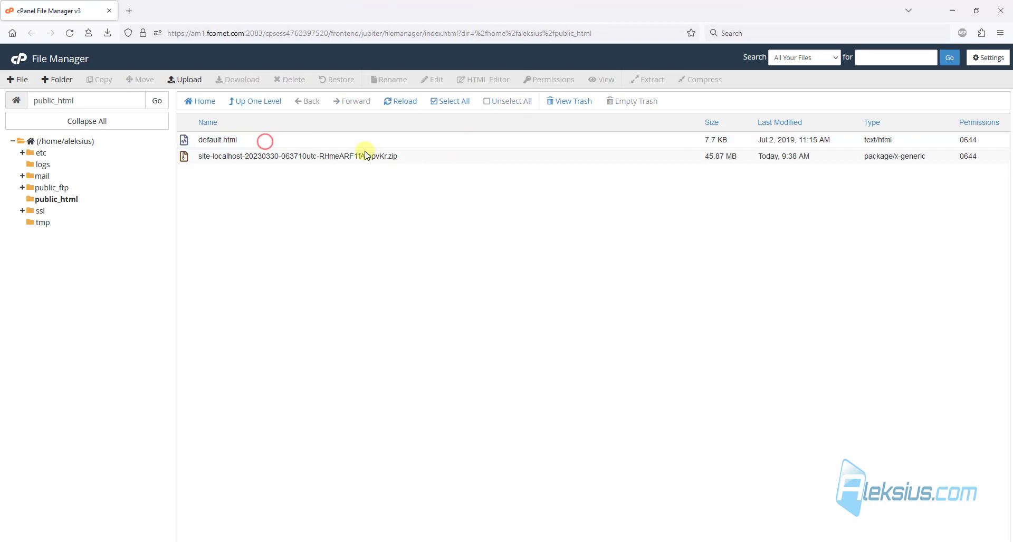
click(336, 141)
click(310, 78)
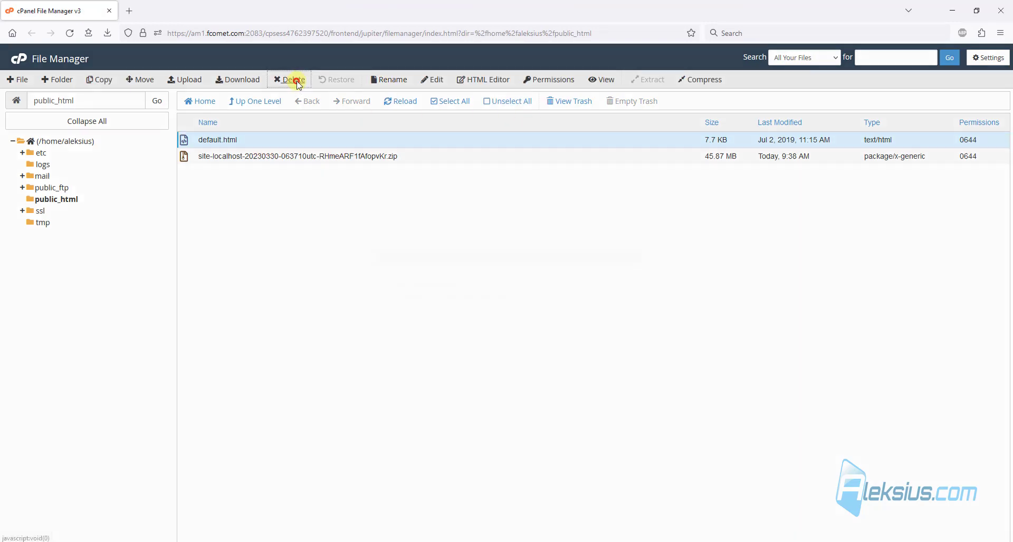
click(583, 328)
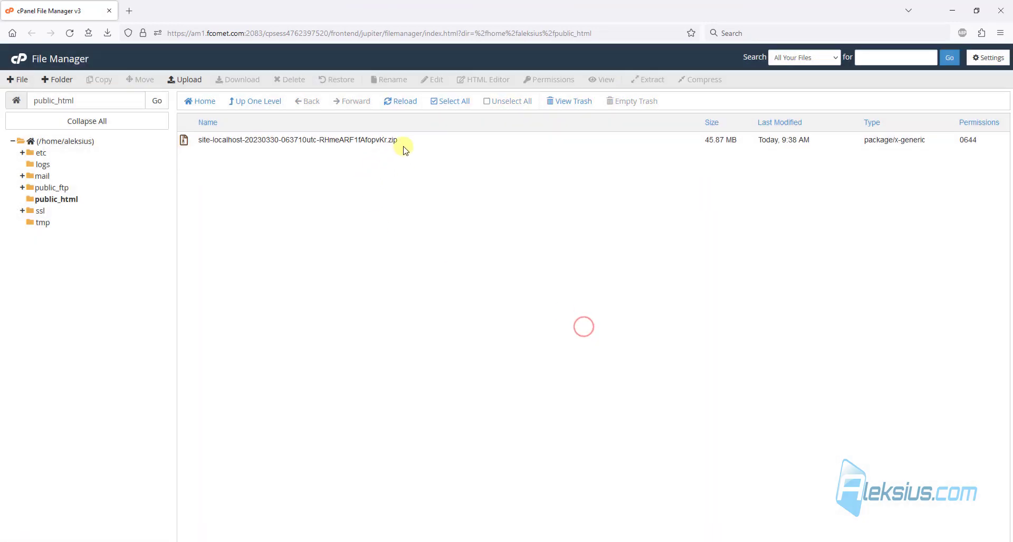
Extract the backup zip's Joomla files into public_html.
click(412, 142)
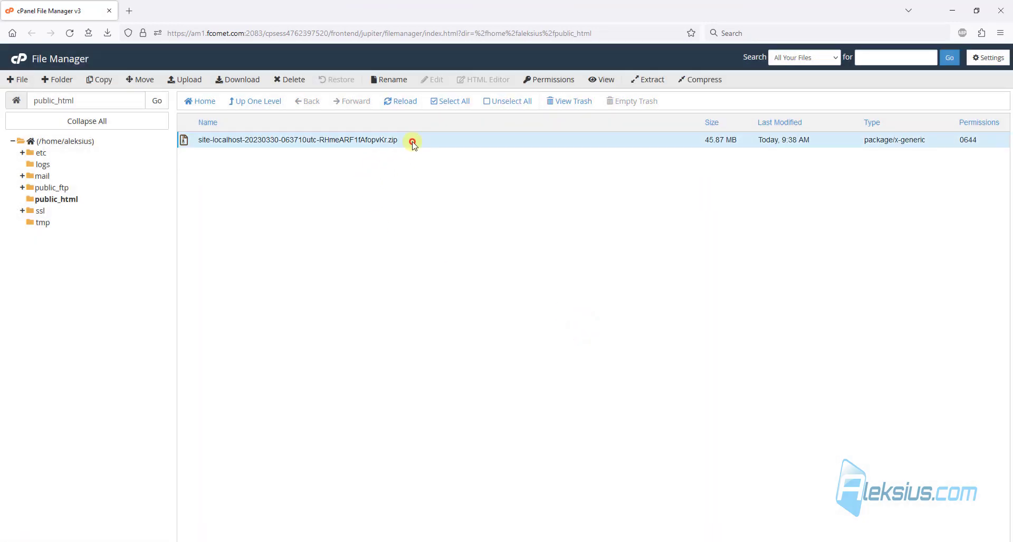
click(651, 81)
click(584, 348)
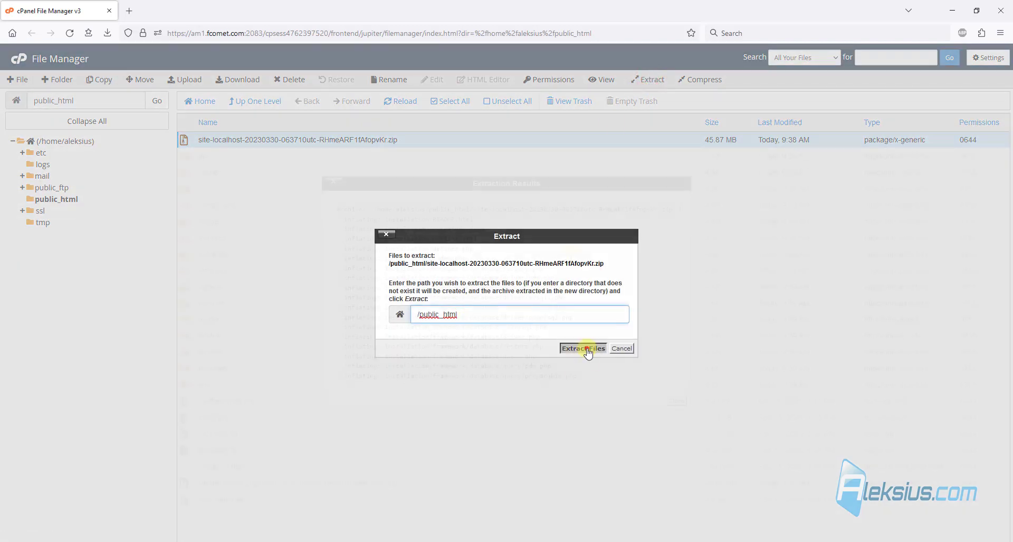
click(676, 401)
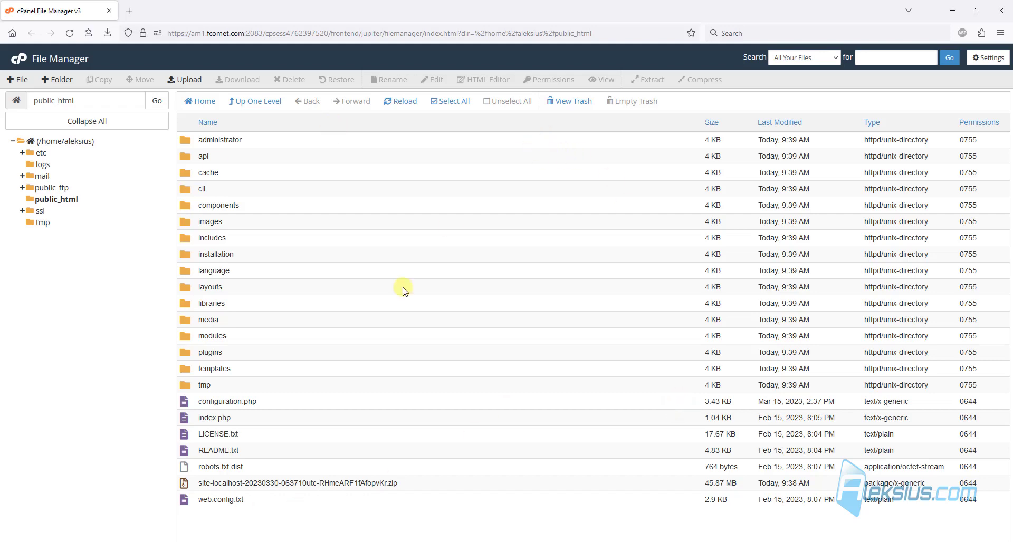
Delete the backup zip from public_html and reload the folder listing.
click(424, 482)
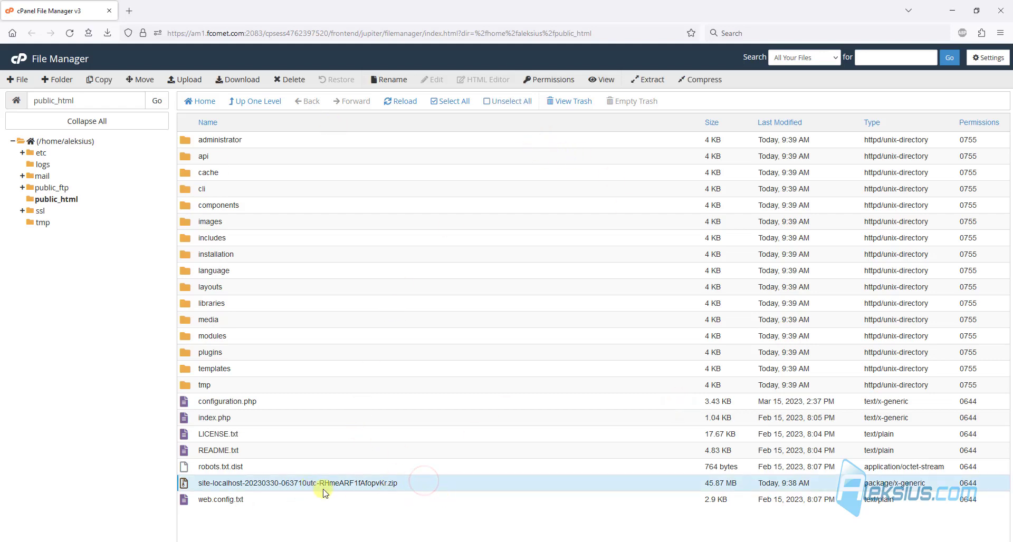
click(289, 80)
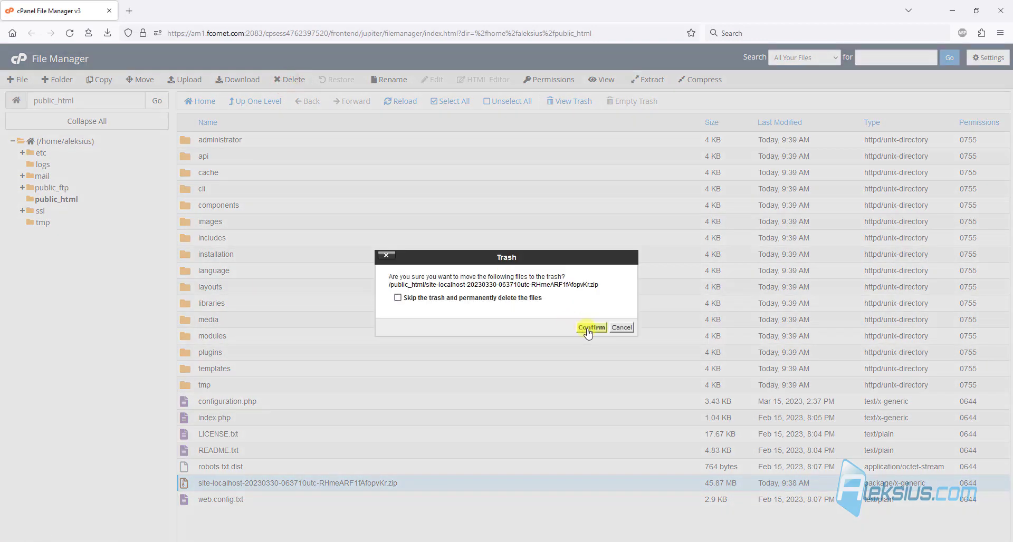
click(589, 327)
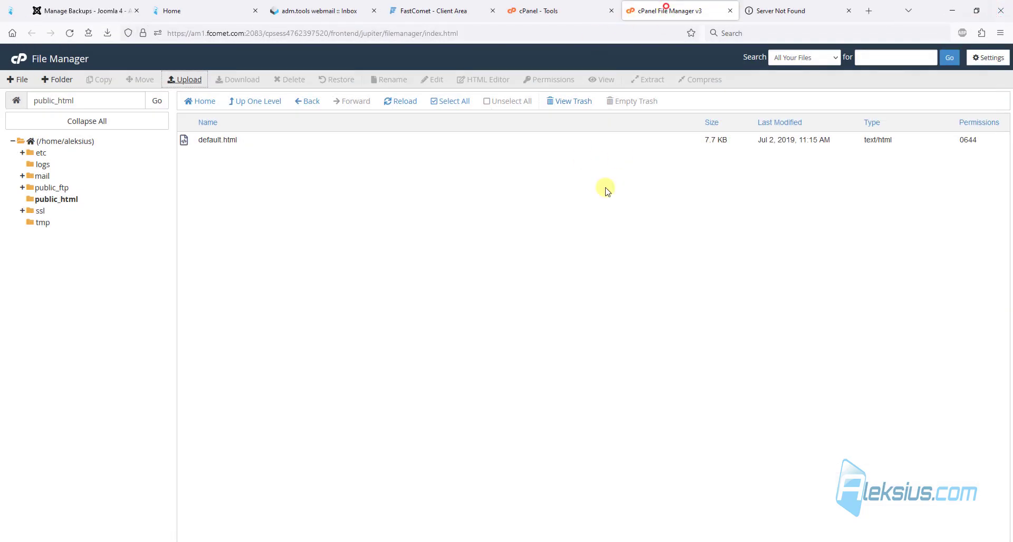
key(F5)
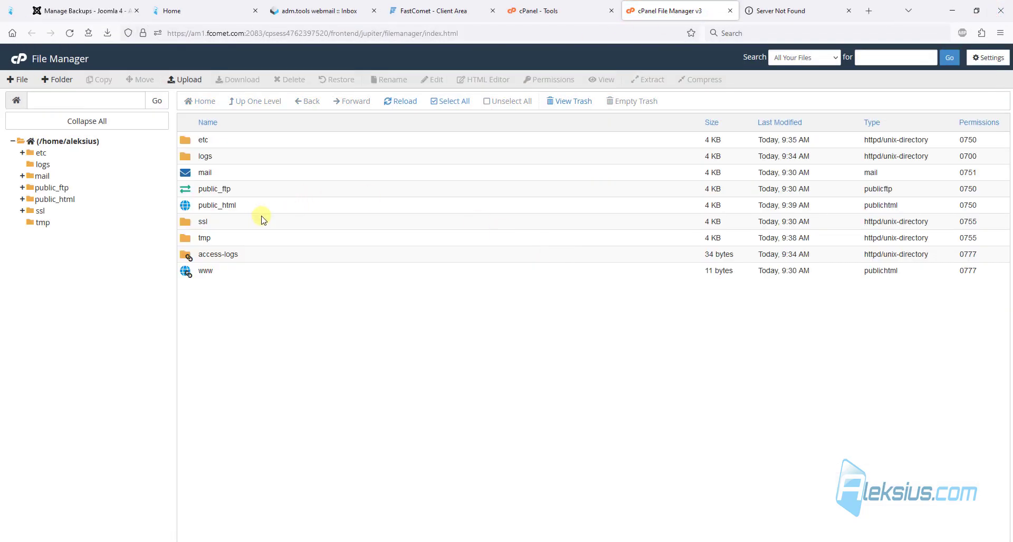
double_click(256, 207)
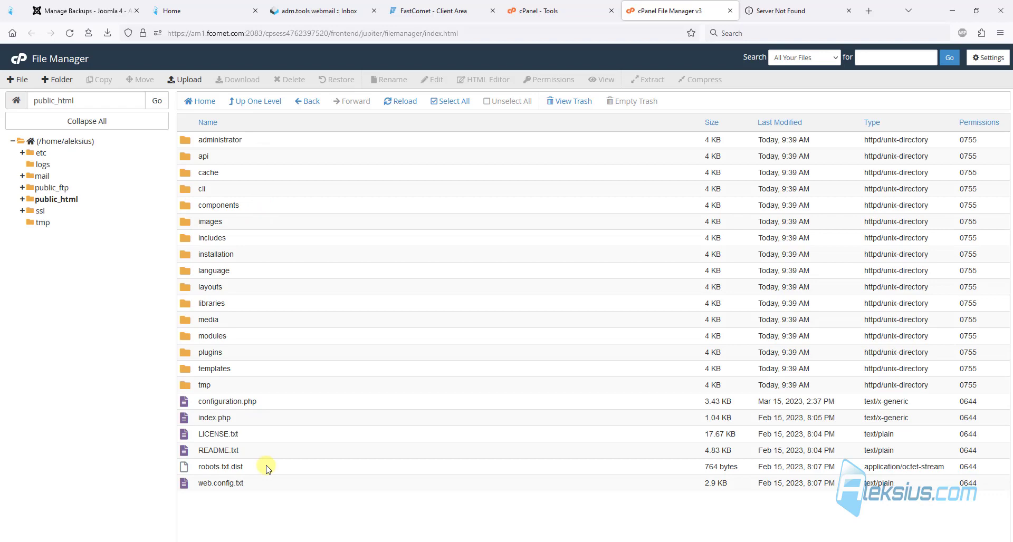
Recheck aleksius.online, which still fails, then return to the cPanel Tools page.
click(764, 11)
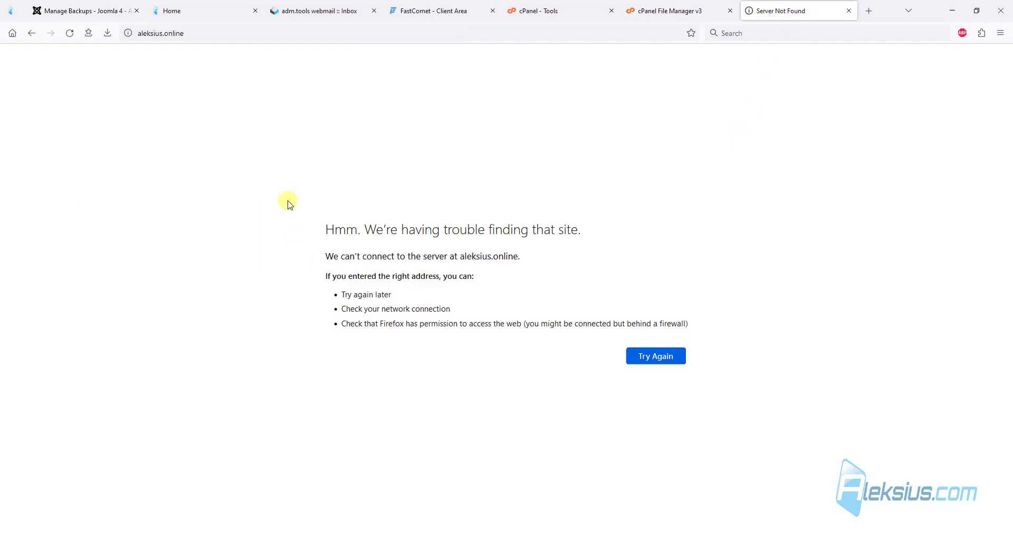
click(661, 15)
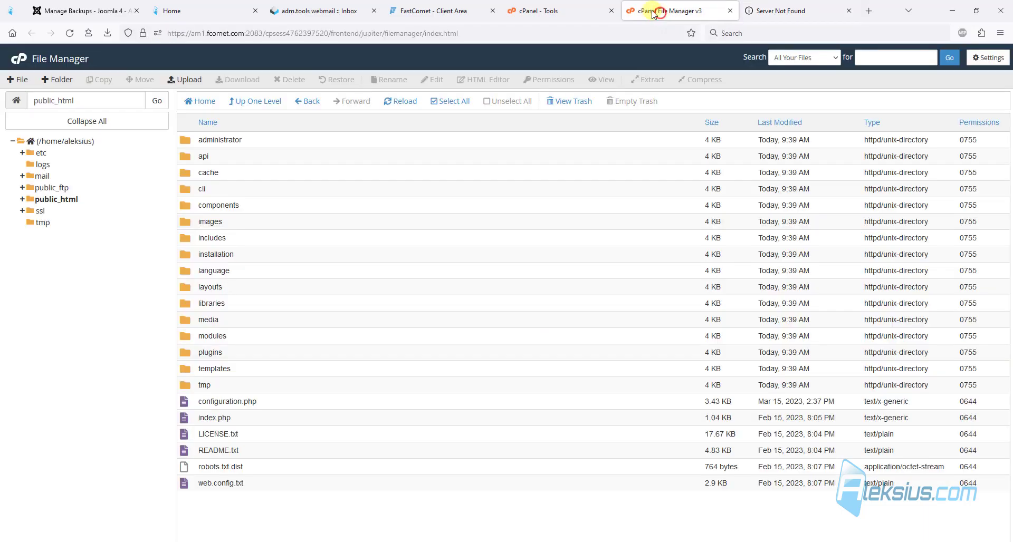
click(549, 11)
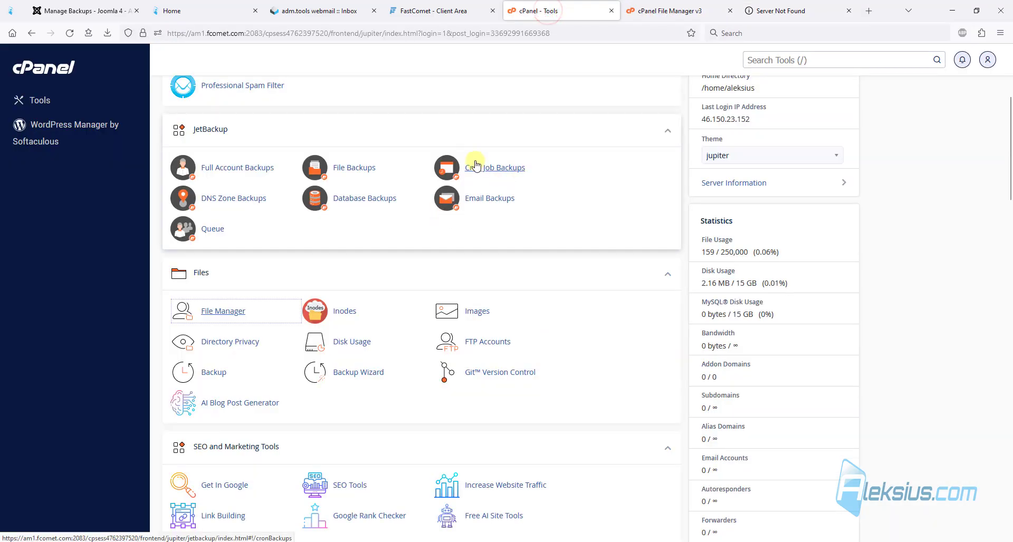
Create the MySQL database 'joomla' (aleksius_joomla) and go back to the databases overview.
scroll(470, 162, down, 5)
scroll(469, 164, down, 1)
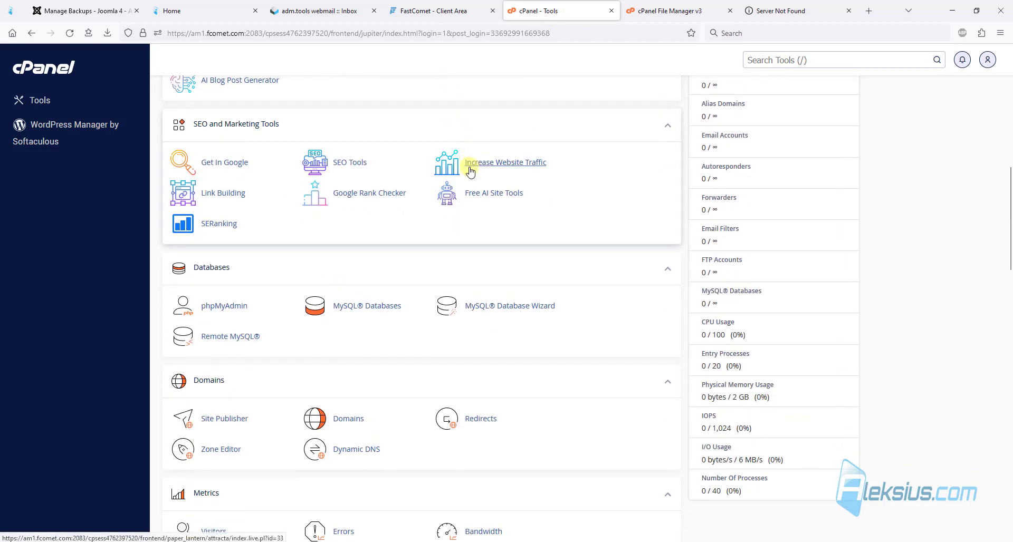
click(379, 310)
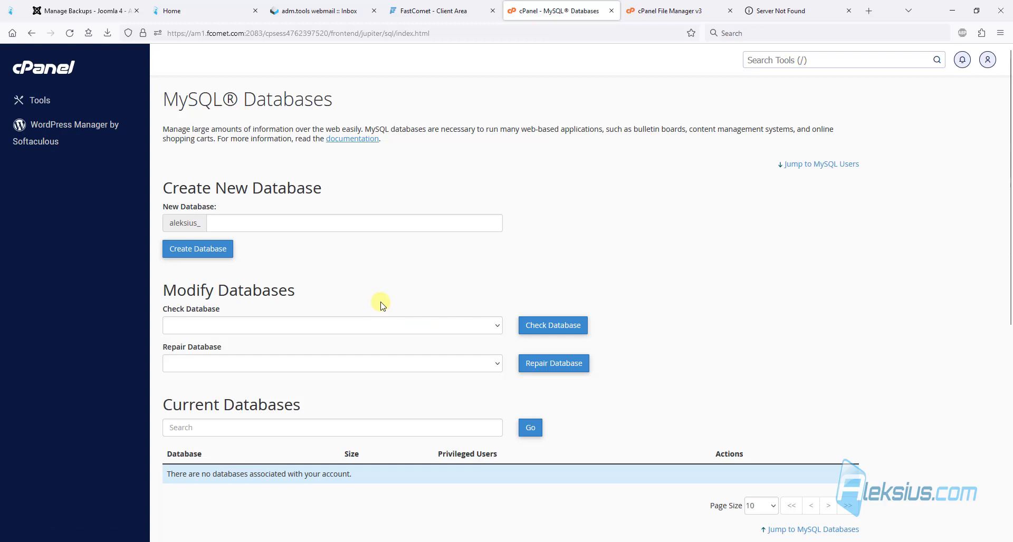
click(272, 227)
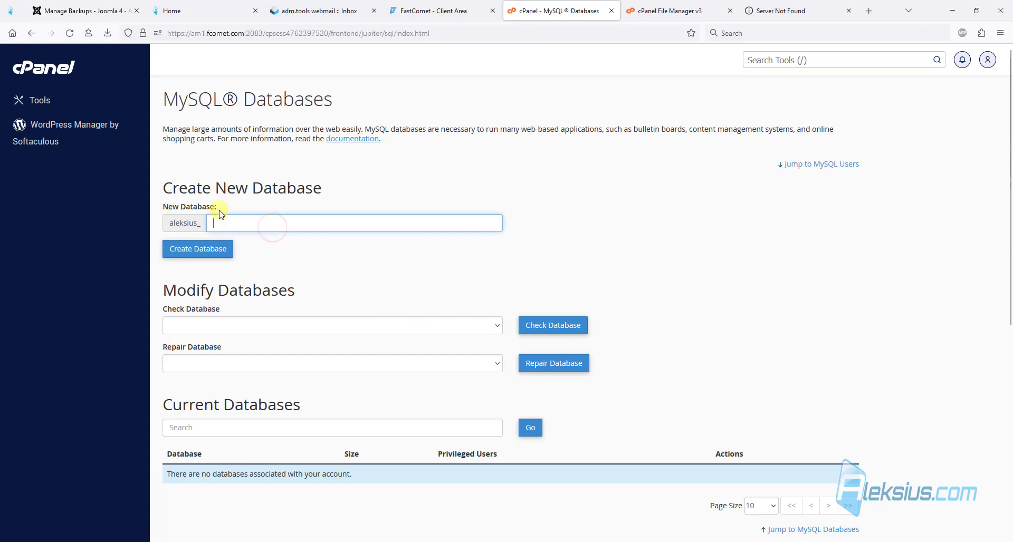
text(joomla)
click(220, 254)
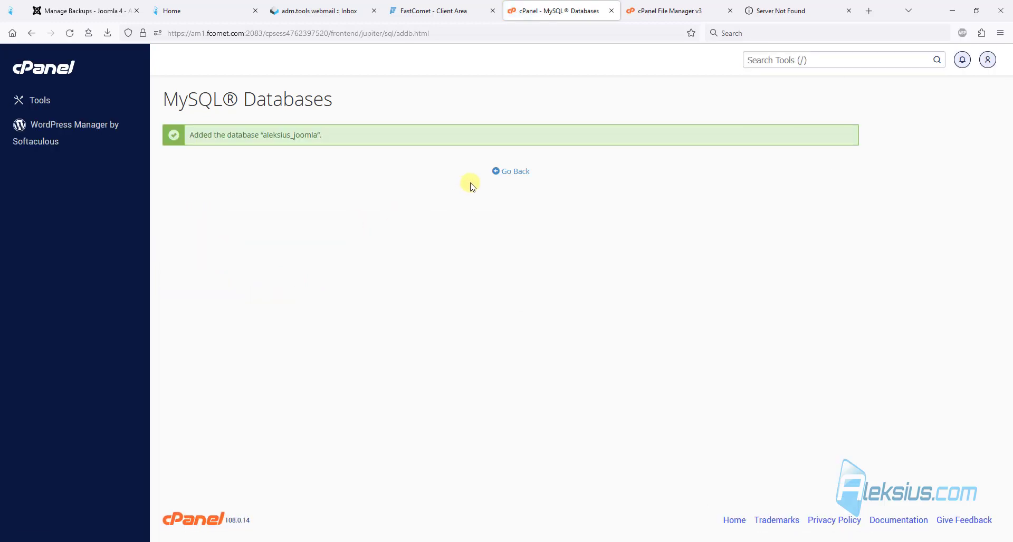
click(526, 171)
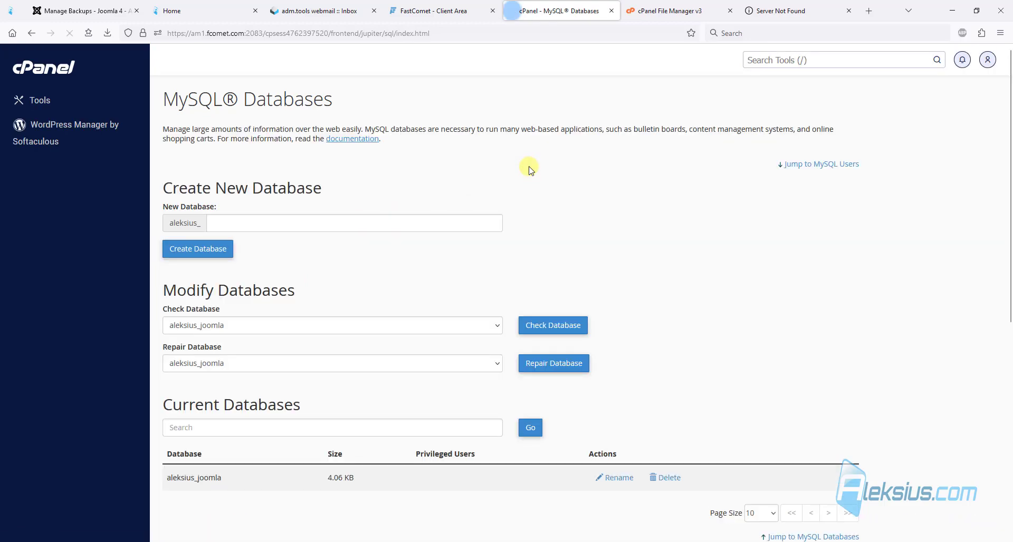
Create the MySQL user 'user' with a generated strong password.
scroll(324, 253, down, 5)
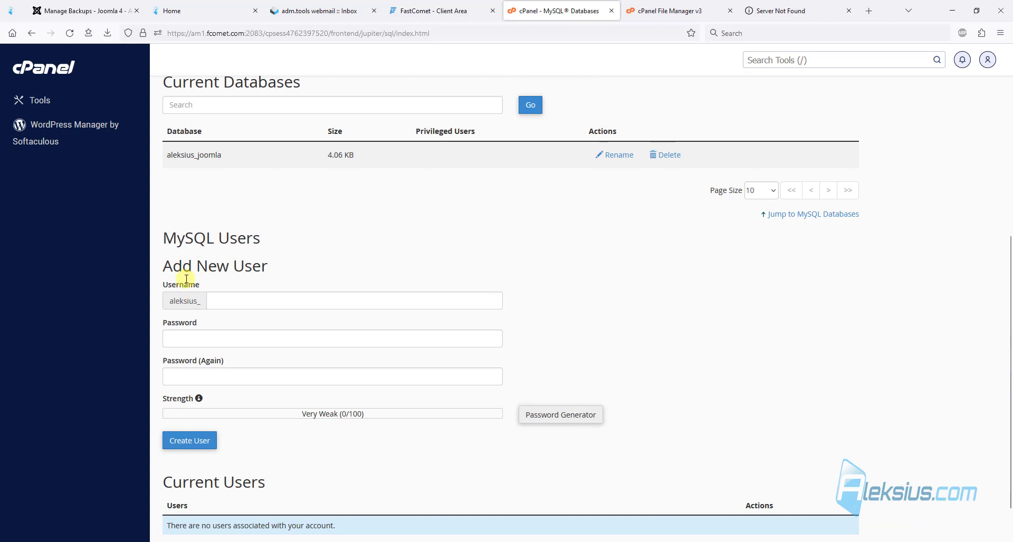
click(256, 304)
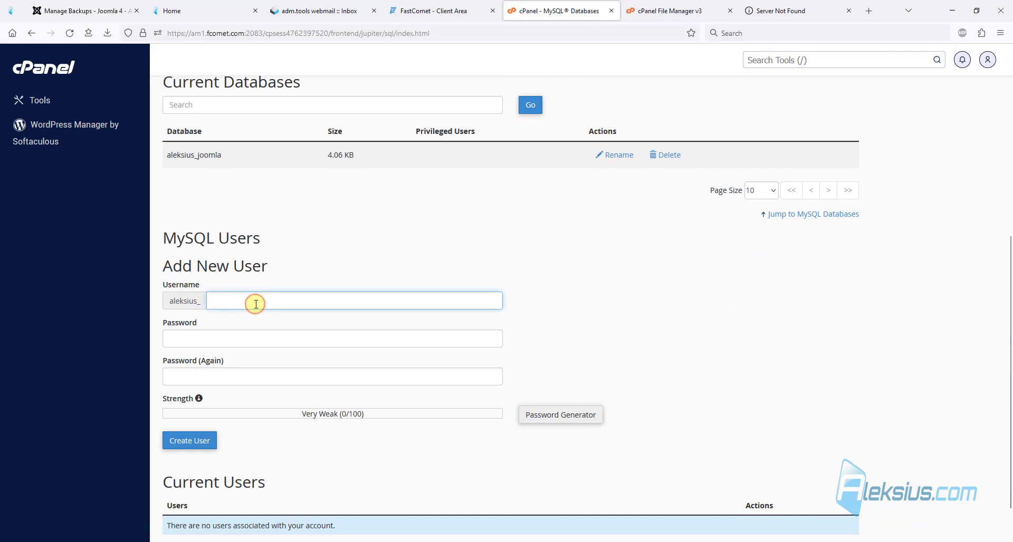
text(us)
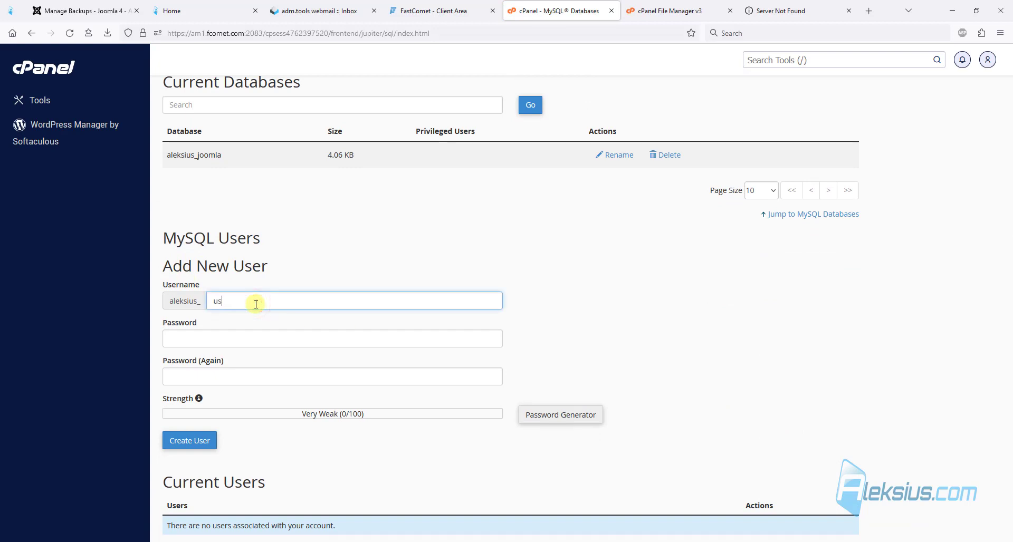
text(er)
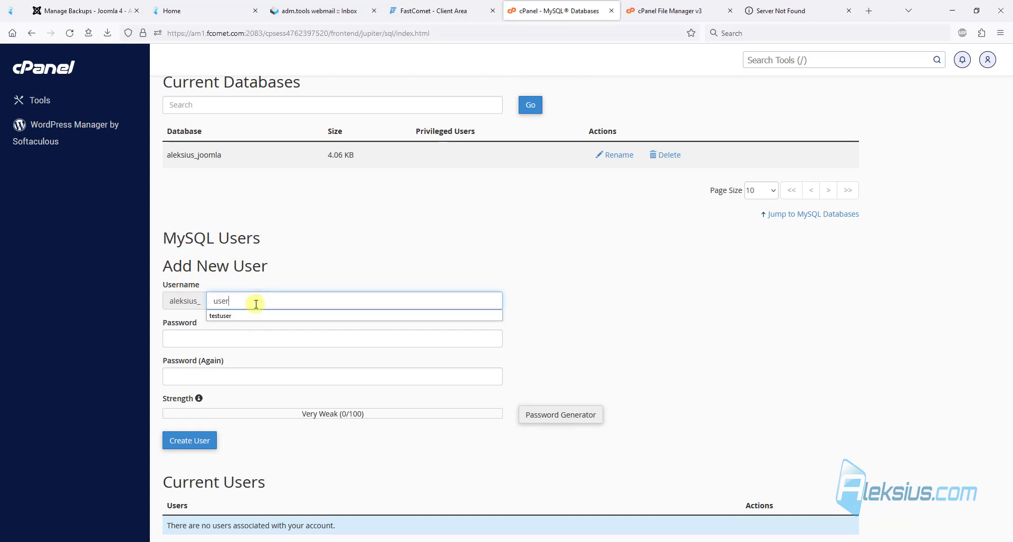
click(576, 419)
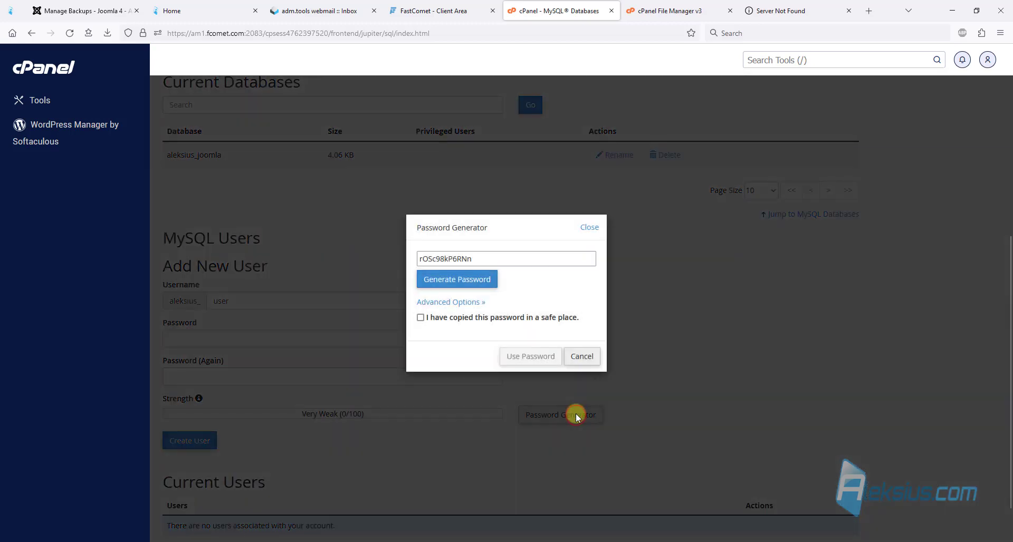
double_click(490, 258)
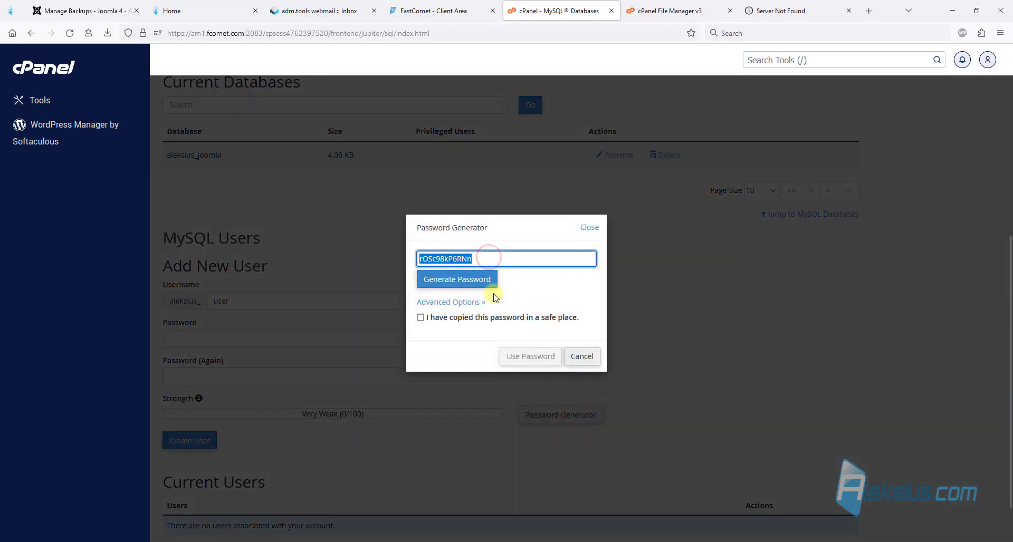
click(420, 318)
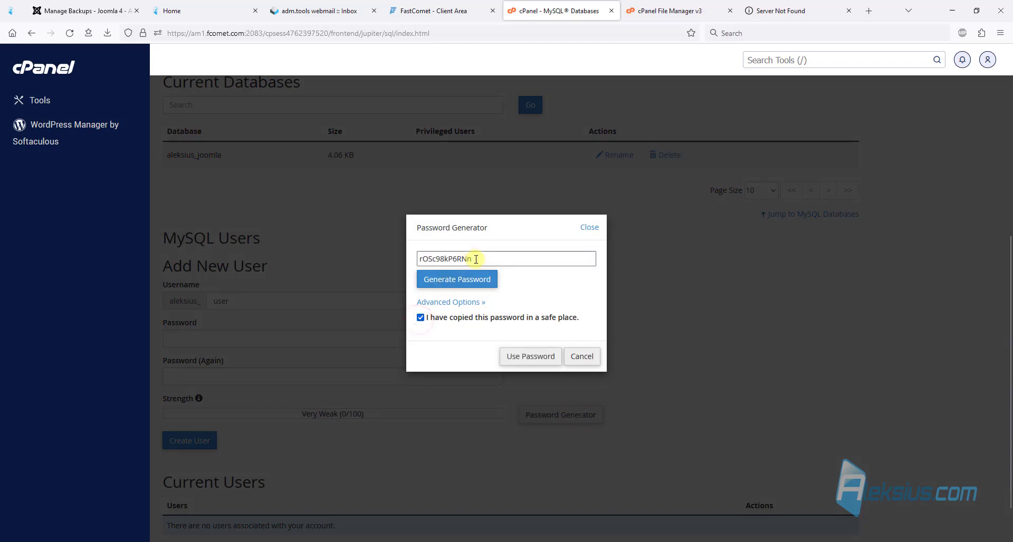
click(528, 358)
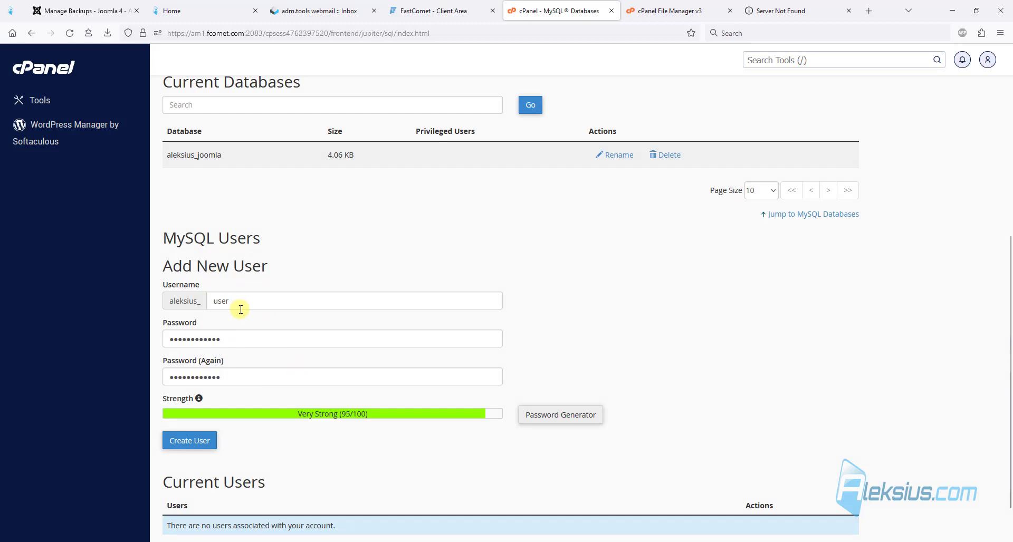
scroll(437, 349, up, 2)
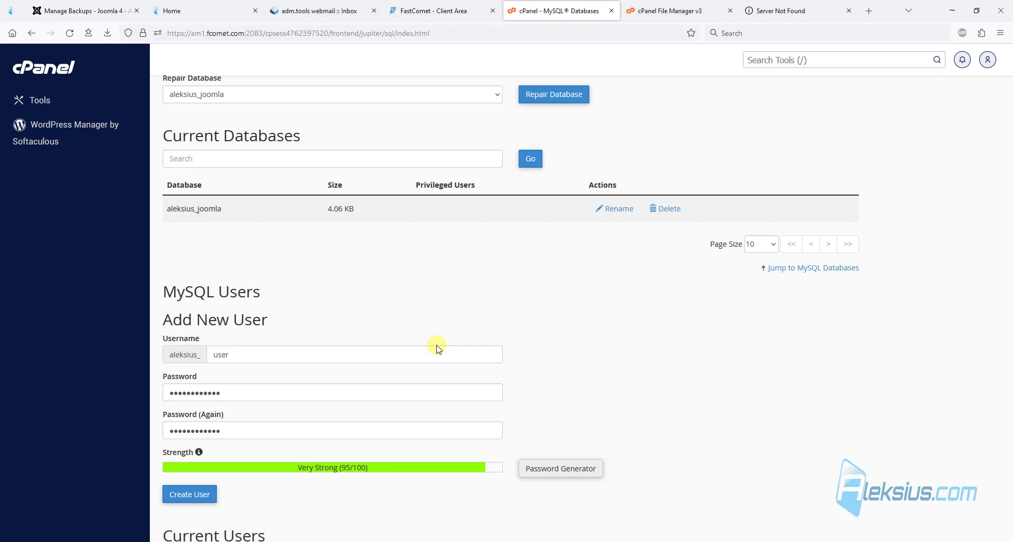
scroll(280, 307, down, 3)
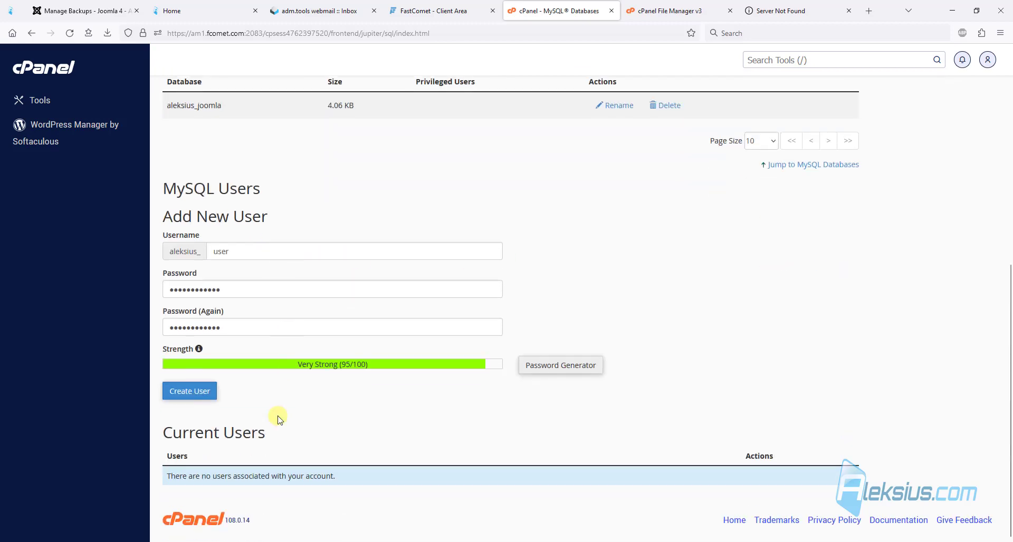
click(210, 403)
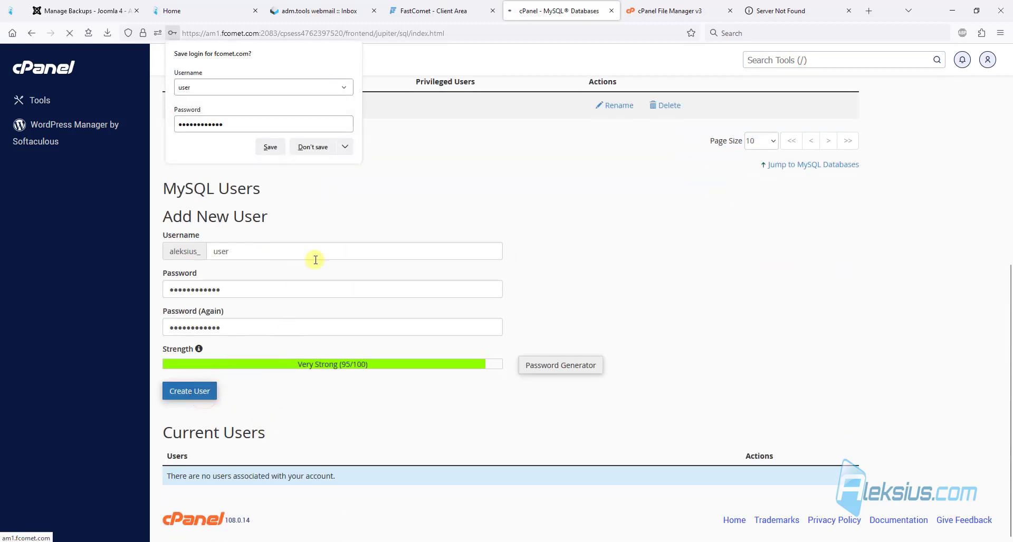
click(319, 147)
click(527, 171)
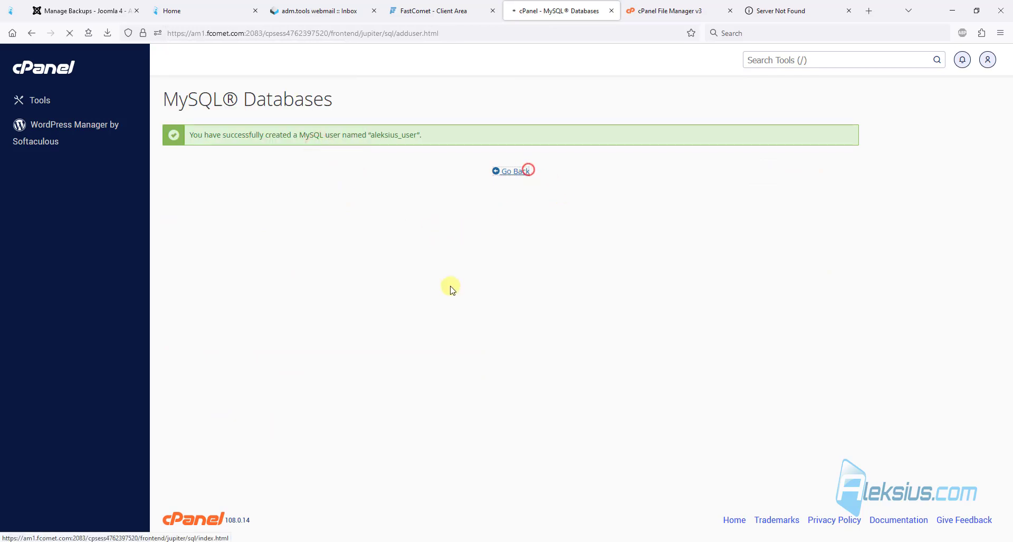
Add aleksius_user to aleksius_joomla with ALL PRIVILEGES and return to the overview.
scroll(449, 292, down, 10)
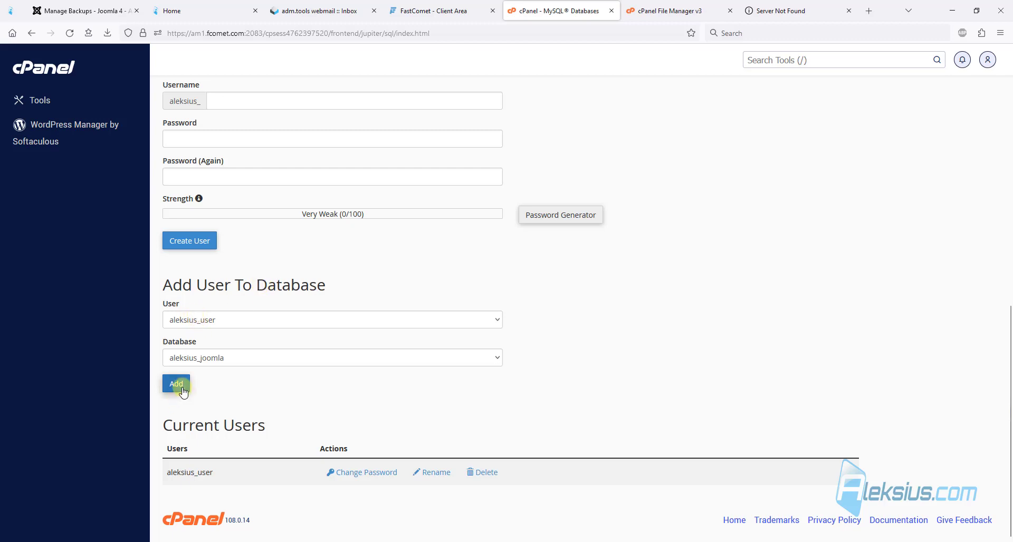
click(182, 389)
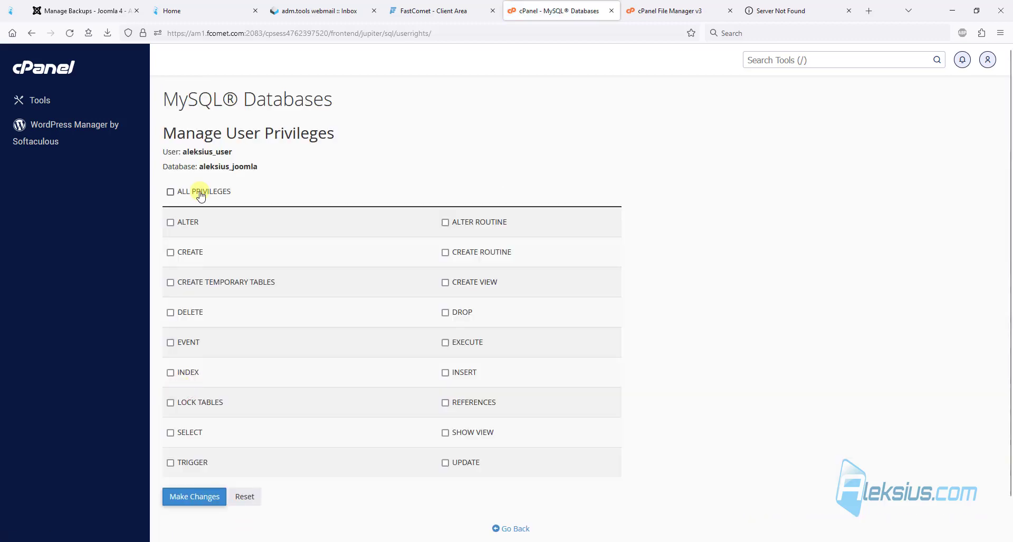
click(200, 195)
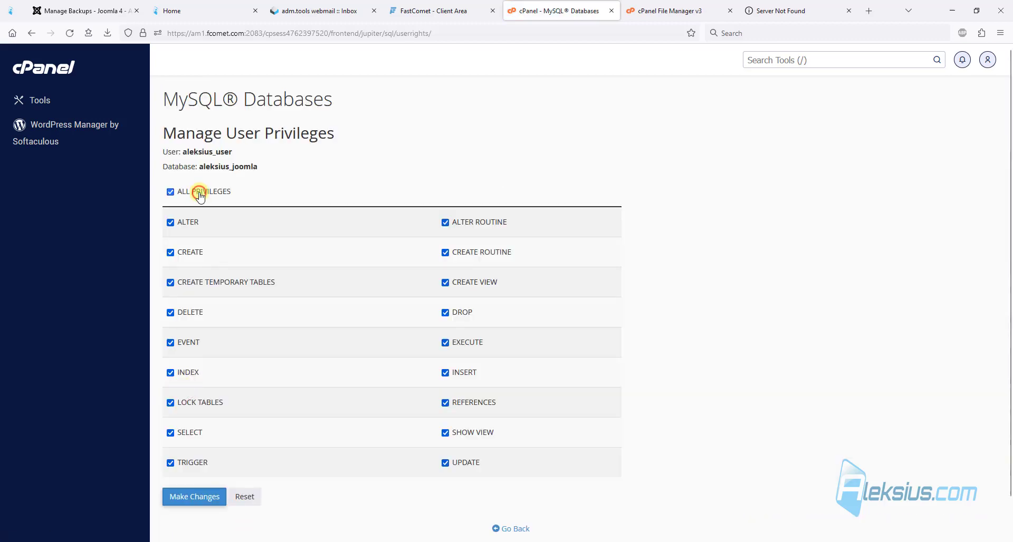
click(197, 498)
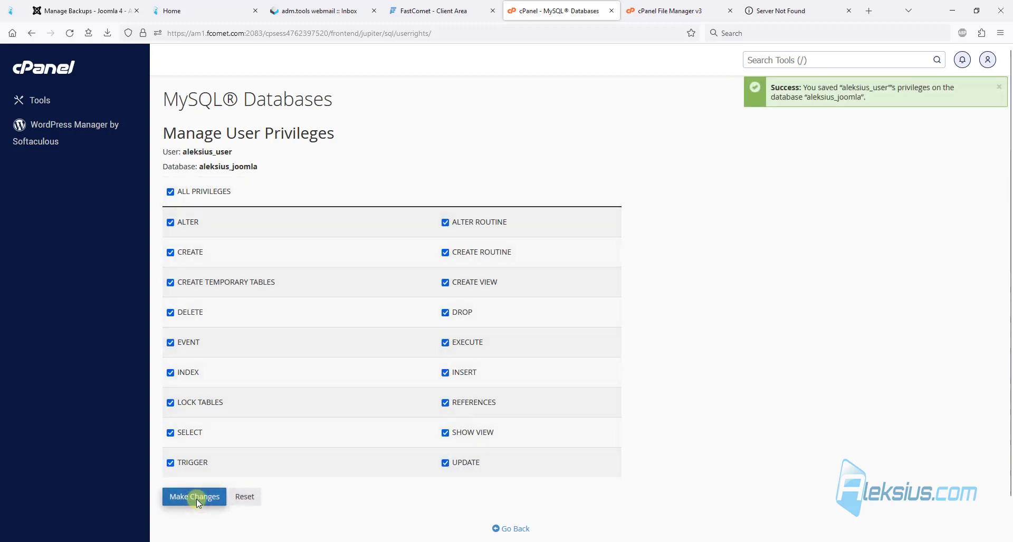
click(516, 531)
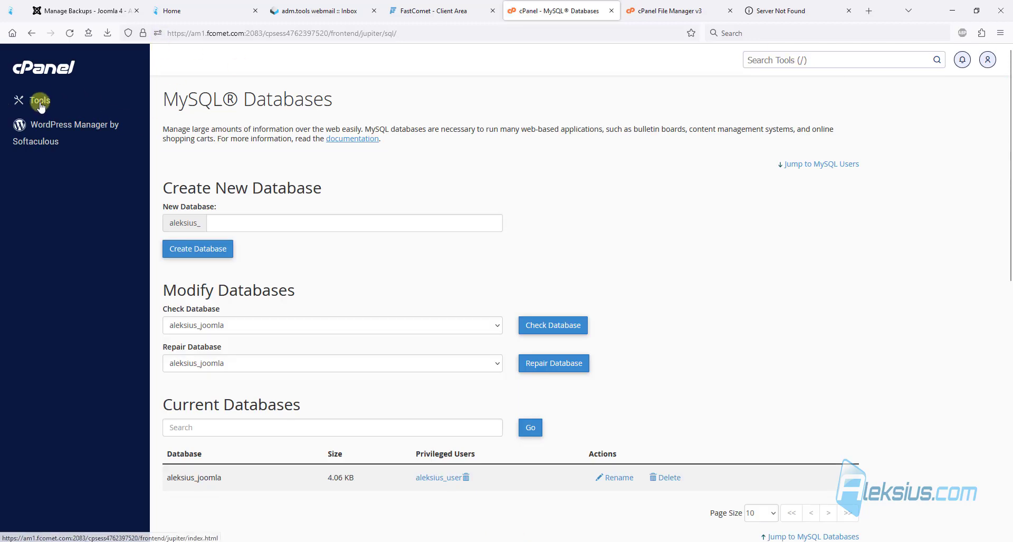
Open Select PHP Version and check the available versions, leaving PHP at 8.1.
click(39, 101)
scroll(463, 127, down, 5)
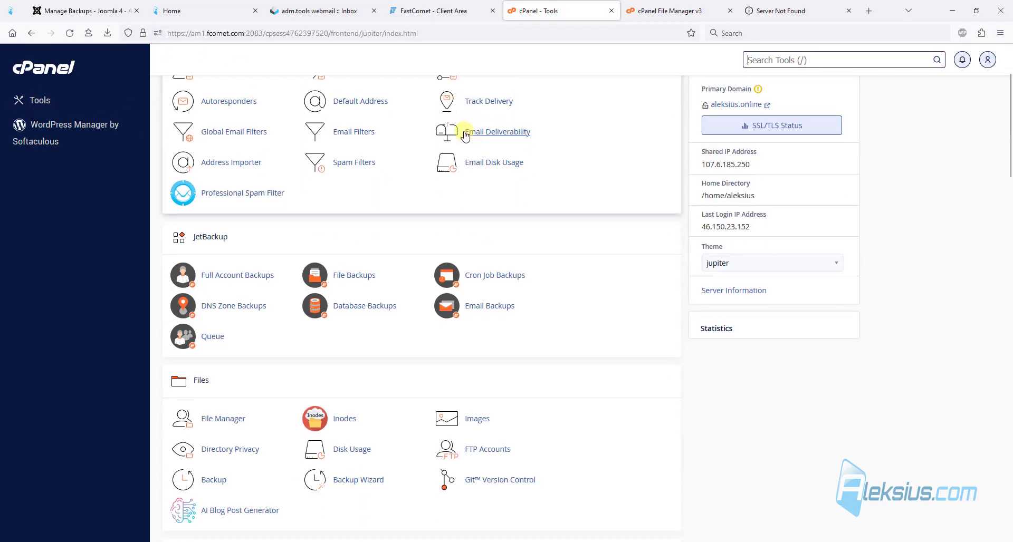
scroll(464, 130, down, 7)
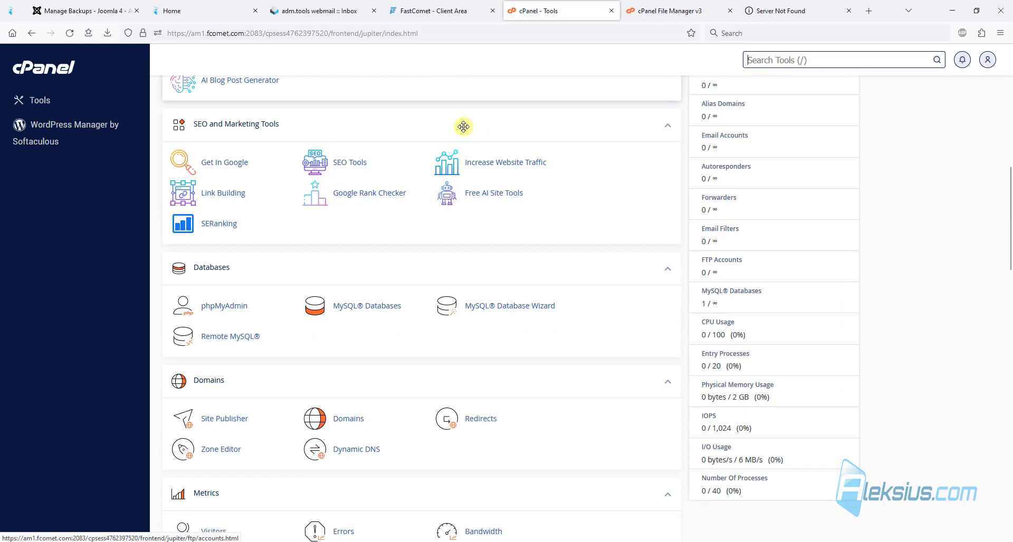
scroll(463, 127, down, 2)
scroll(310, 192, down, 4)
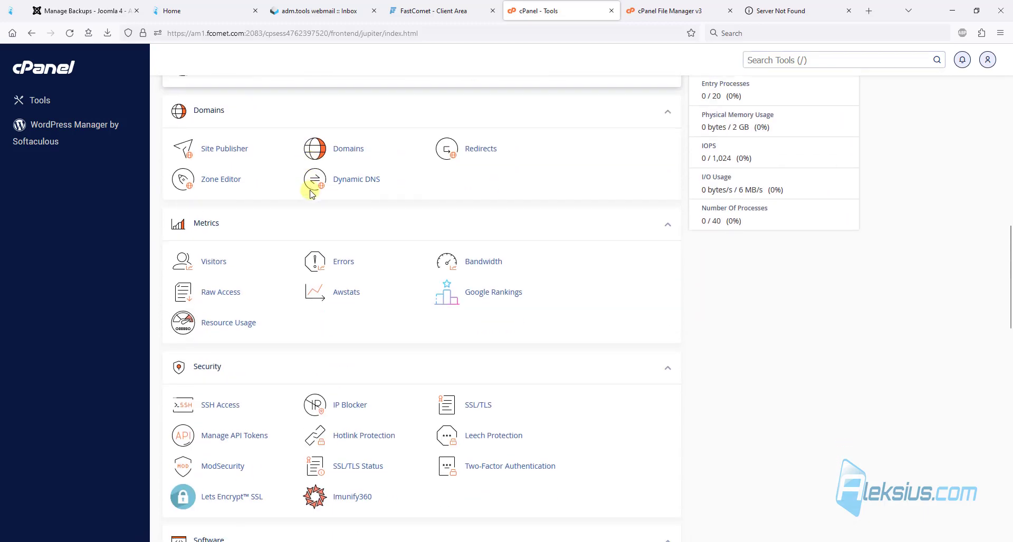
scroll(309, 192, down, 5)
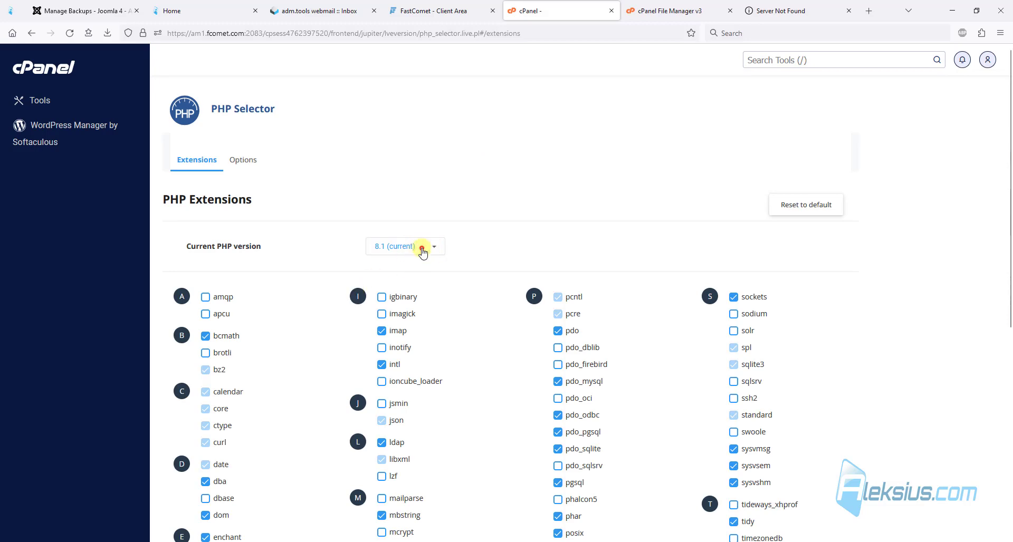
click(423, 253)
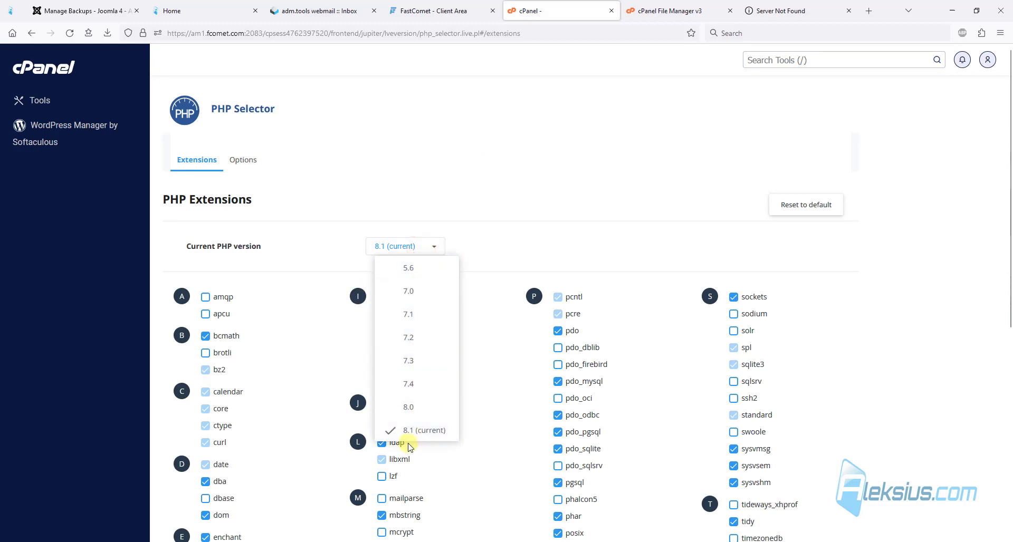
scroll(429, 407, down, 3)
scroll(510, 178, up, 2)
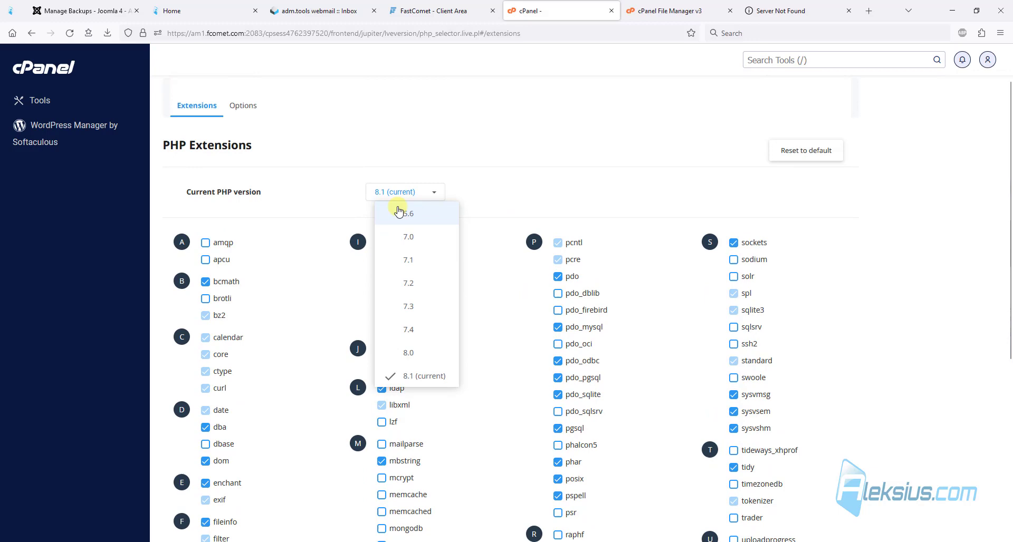
click(520, 182)
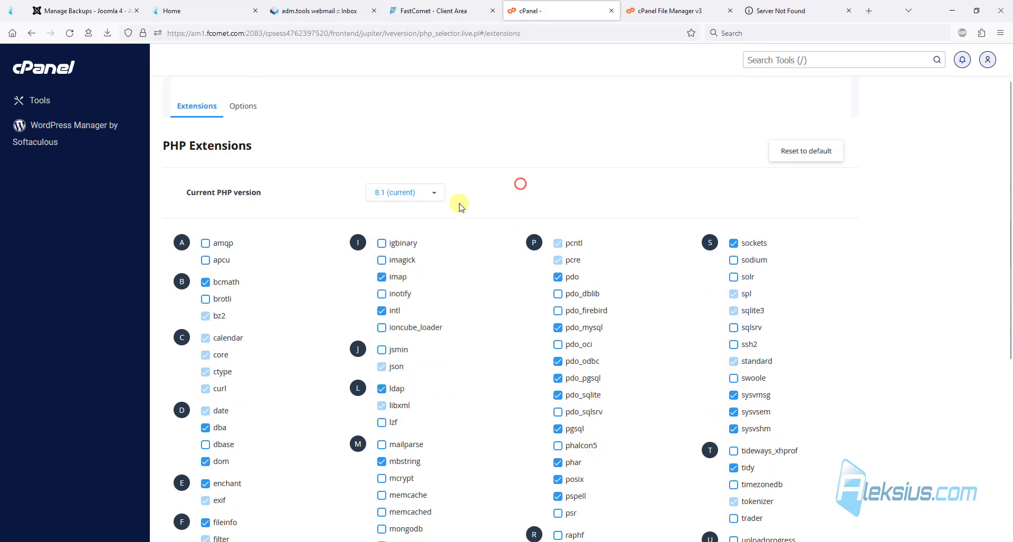
scroll(459, 204, up, 1)
Create the 'info' mailbox on the site's domain with a generated strong password.
click(38, 102)
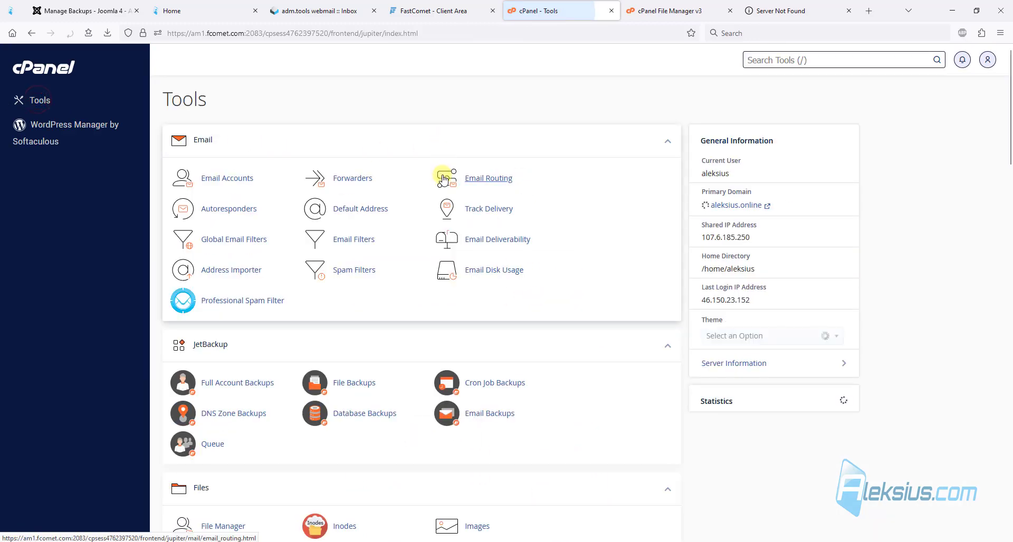
click(222, 178)
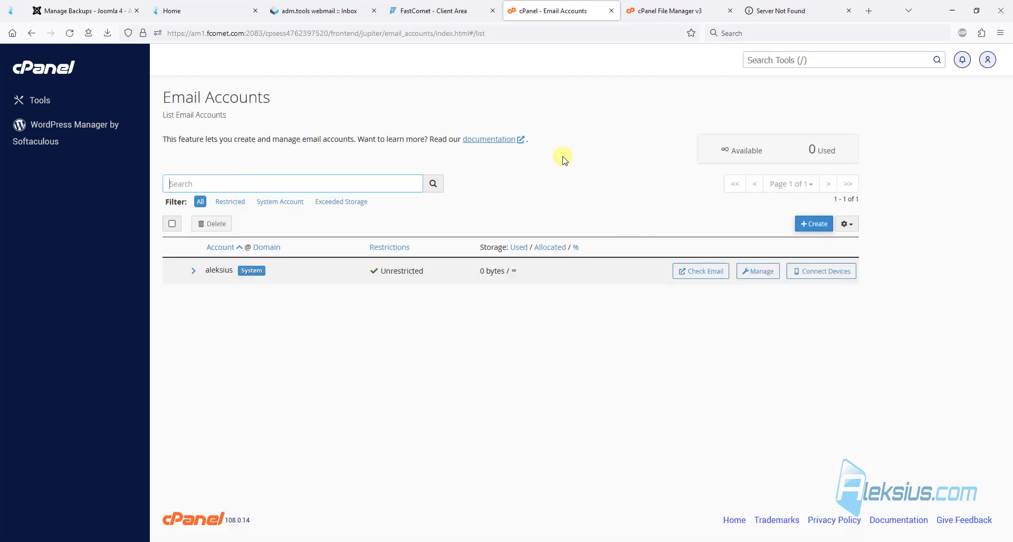
click(806, 227)
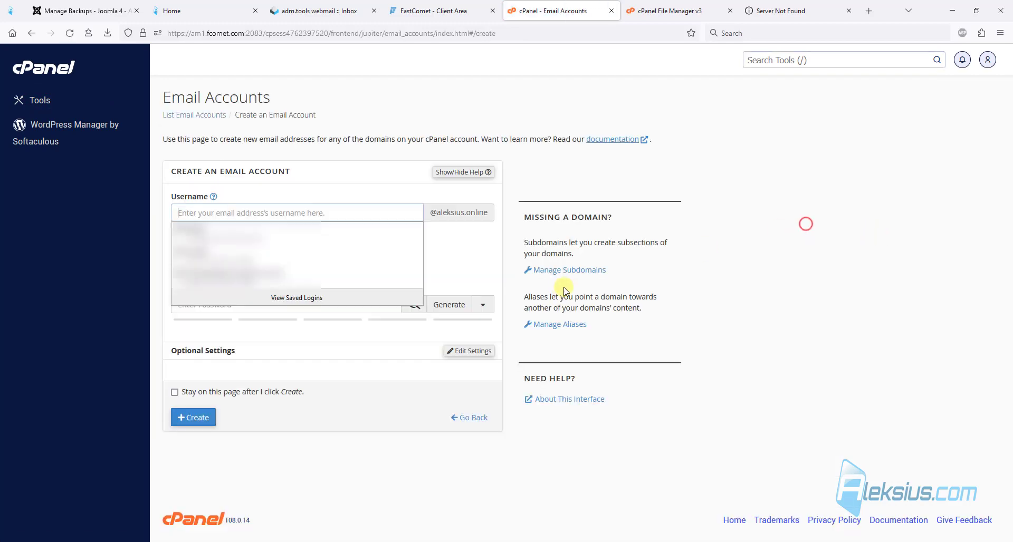
click(261, 210)
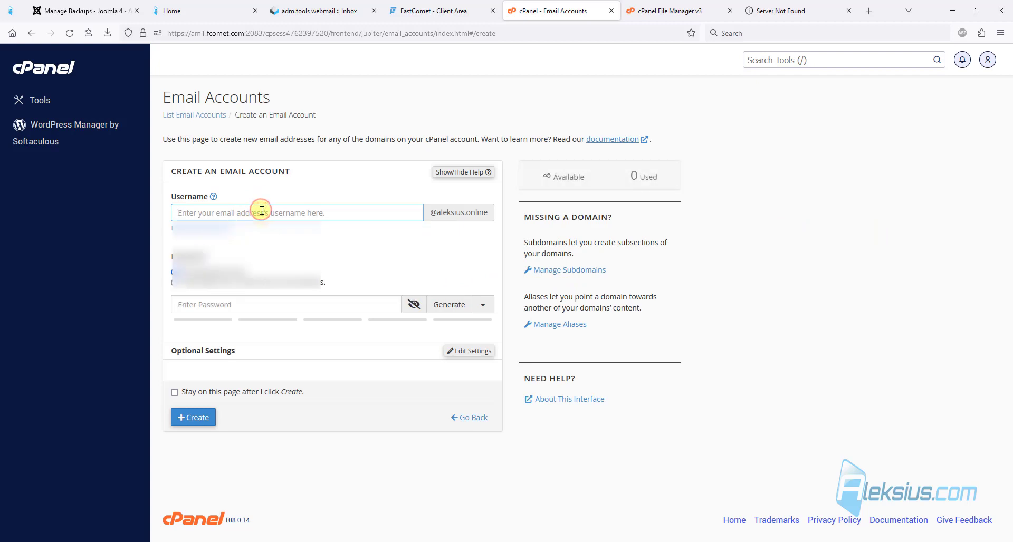
text(info)
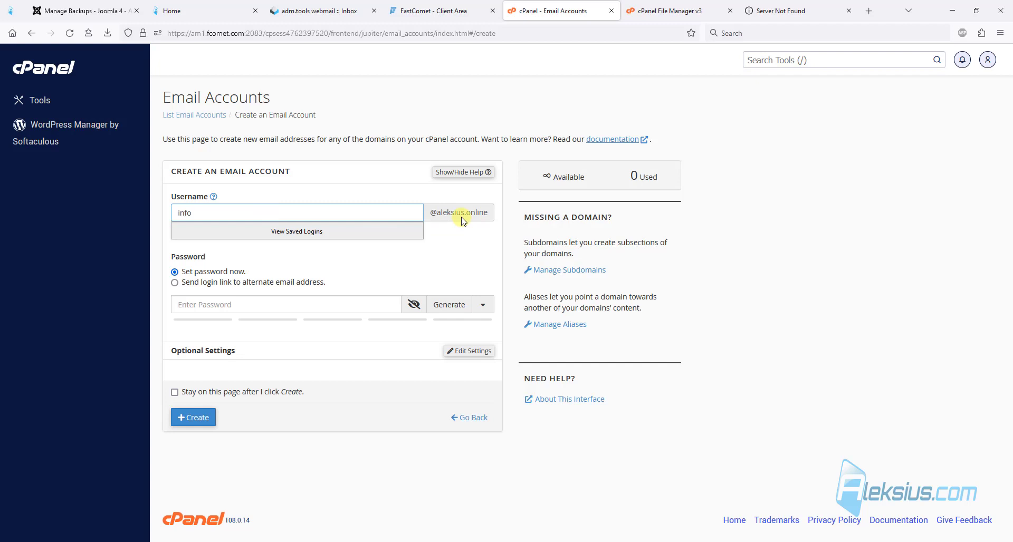
click(446, 304)
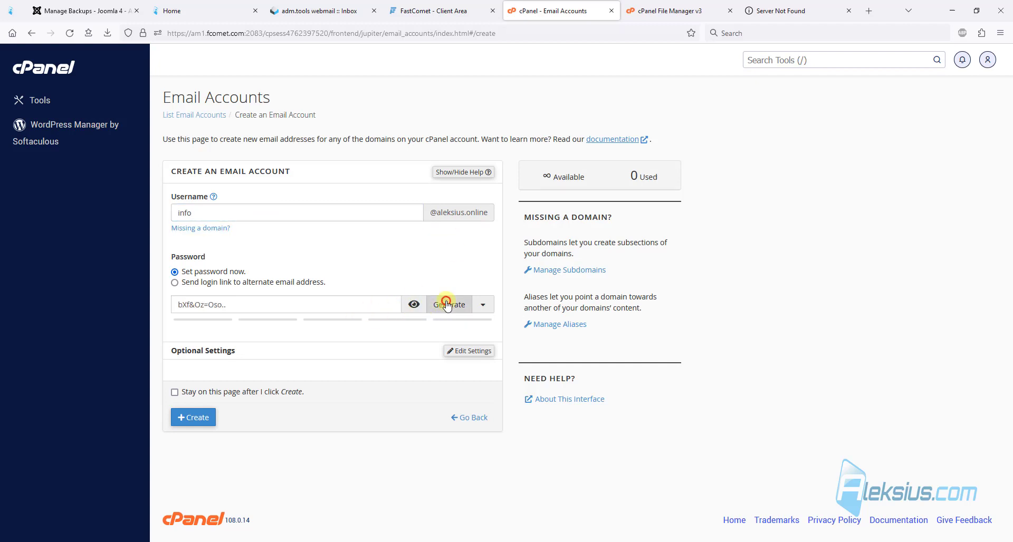
click(307, 301)
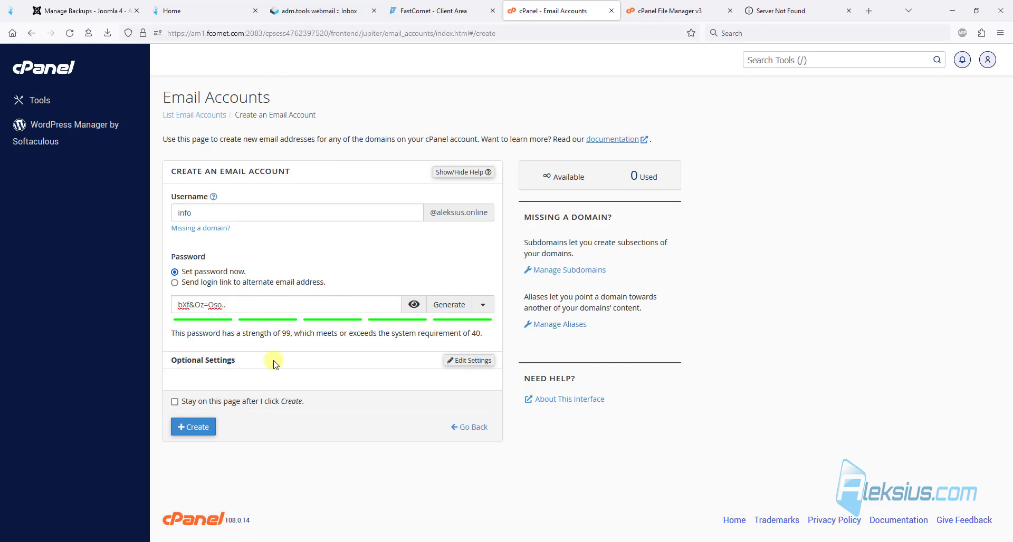
click(197, 427)
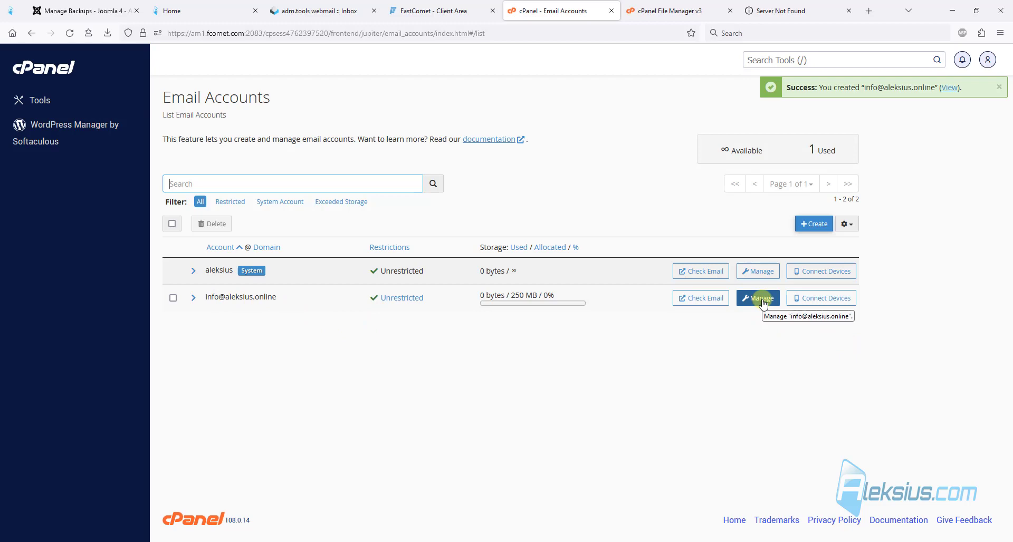
Open the info inbox in webmail and read the client configuration message (am1.fcomet.com, SMTP 465).
click(714, 300)
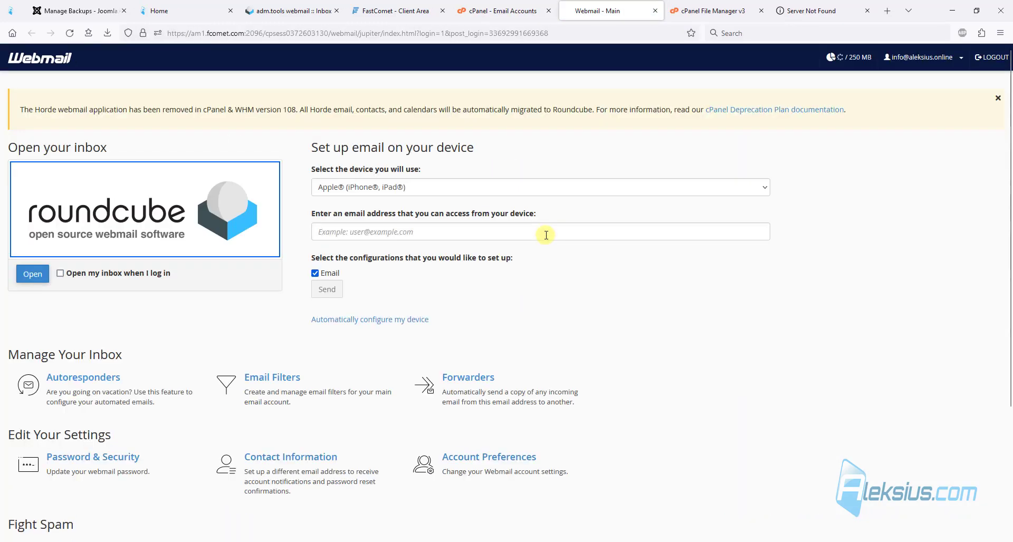
click(77, 274)
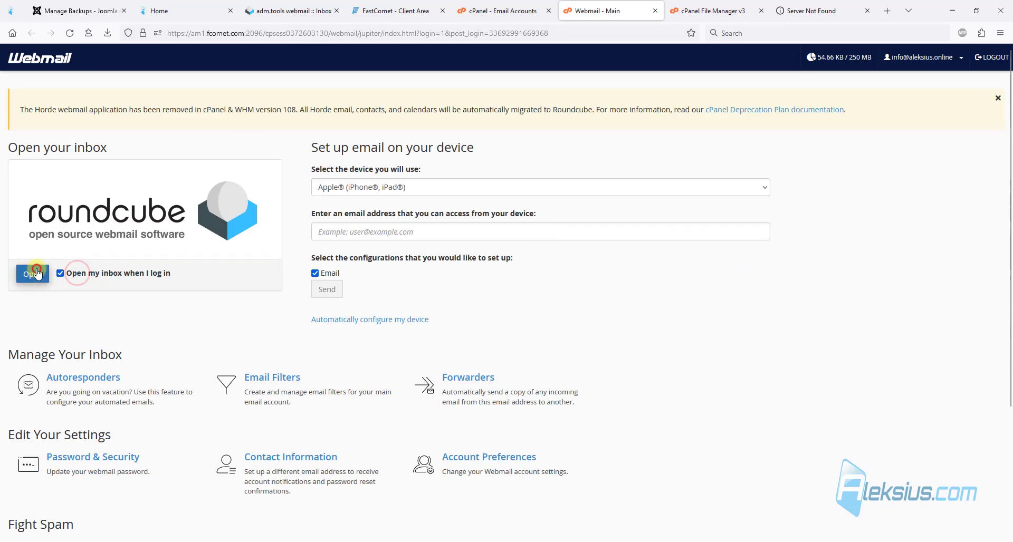
click(36, 273)
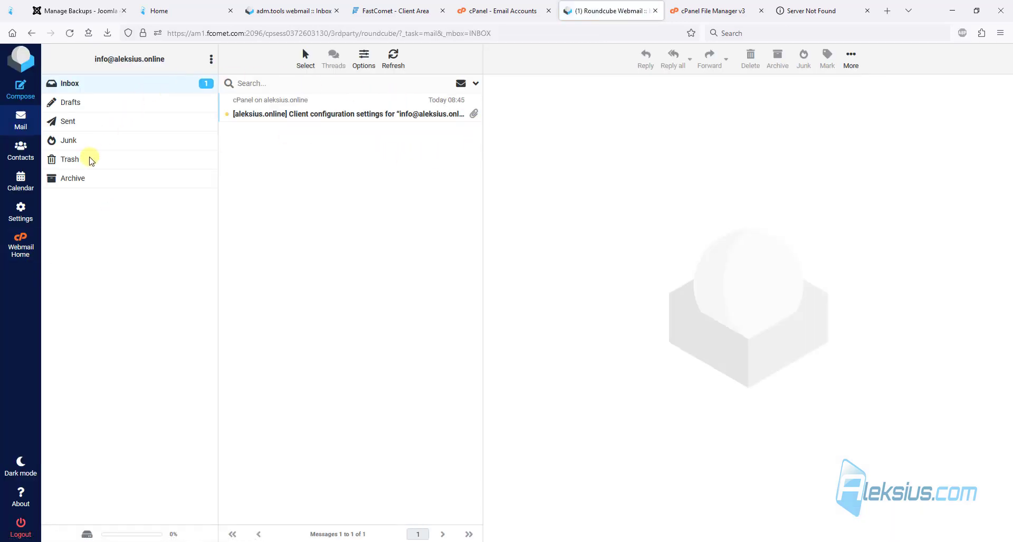
click(322, 112)
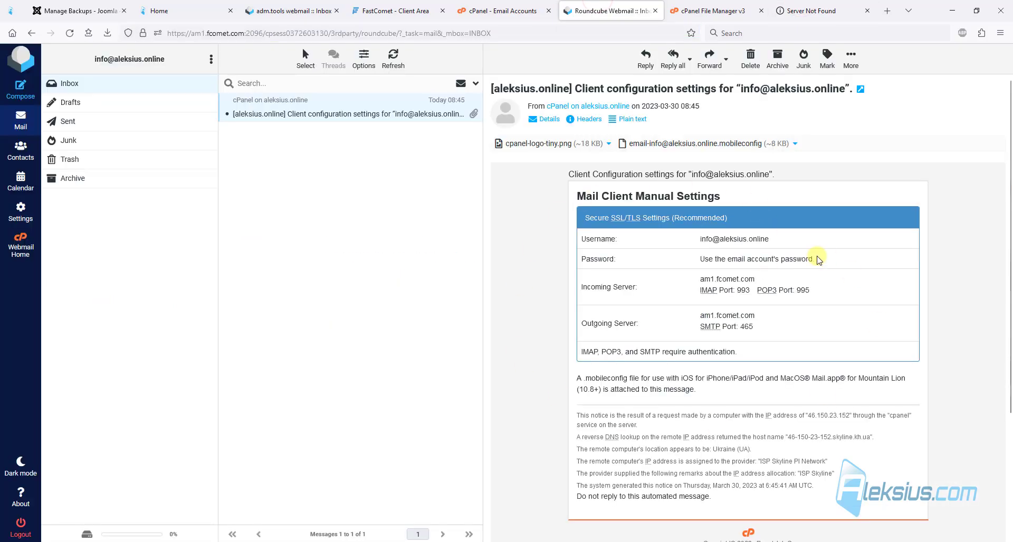
click(792, 7)
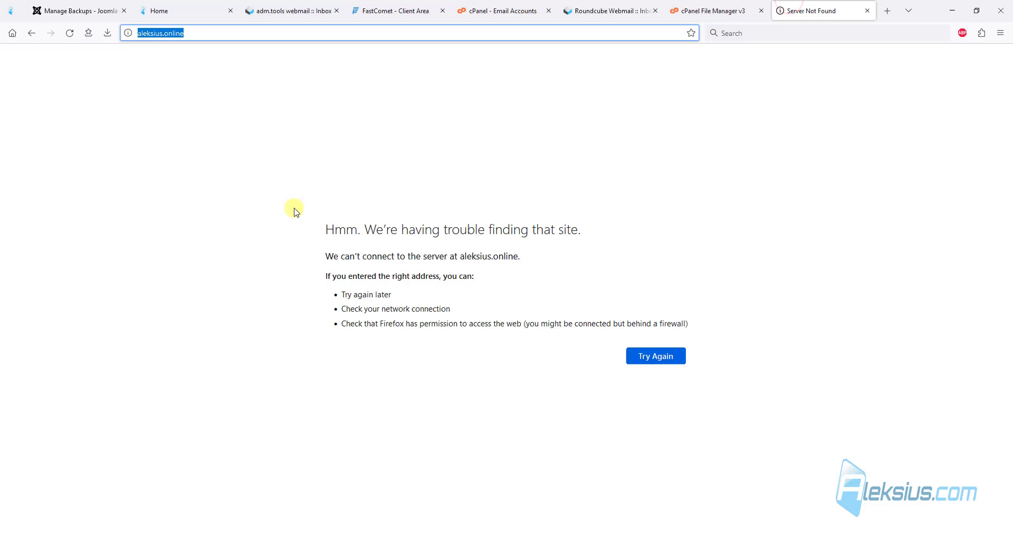
click(588, 4)
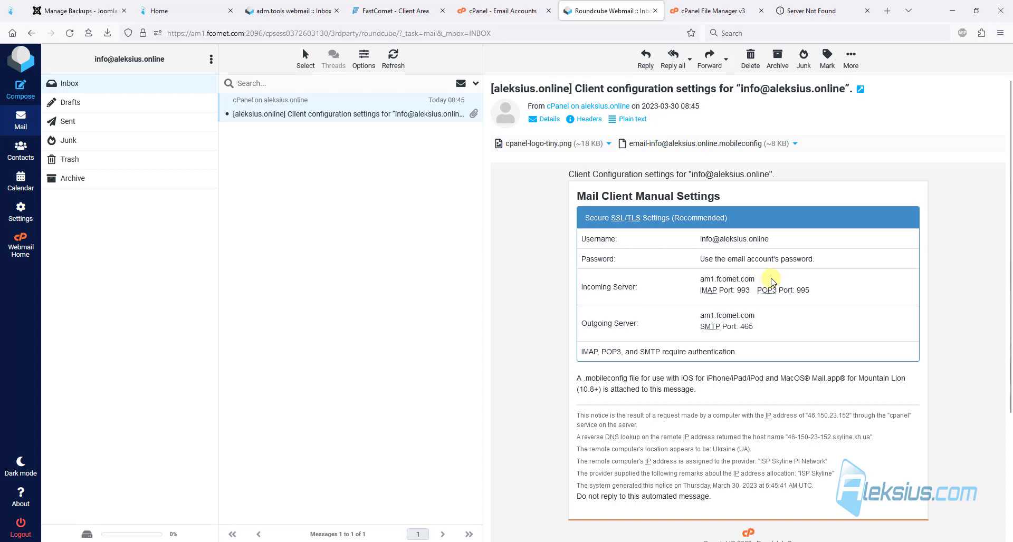
Close the webmail tab and browse the cPanel Tools page.
click(653, 11)
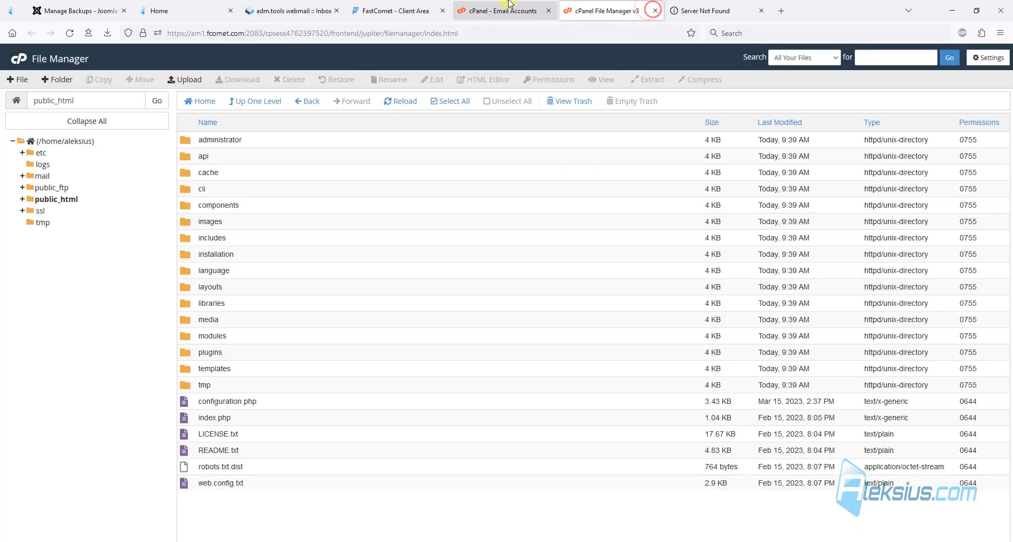
click(506, 11)
click(37, 109)
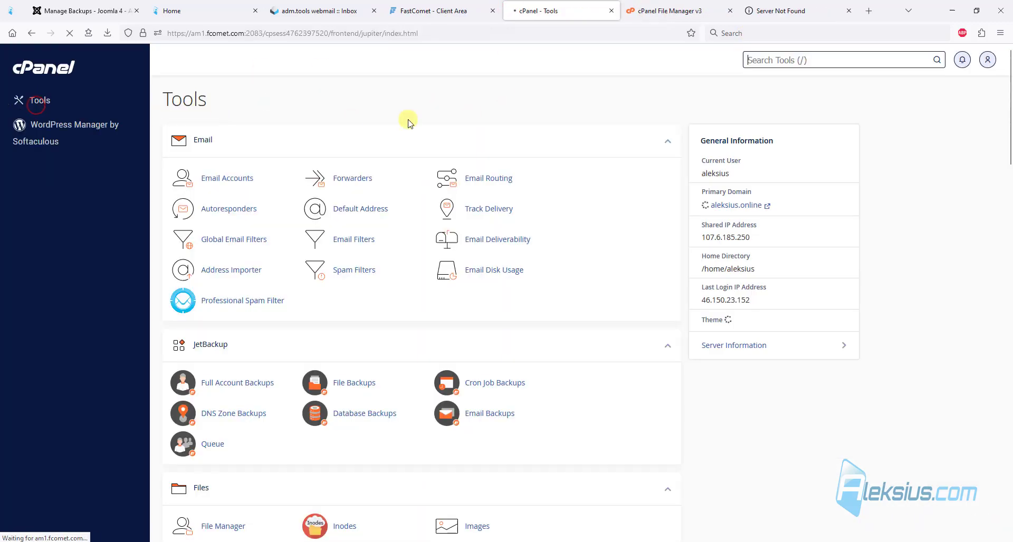
scroll(407, 153, down, 8)
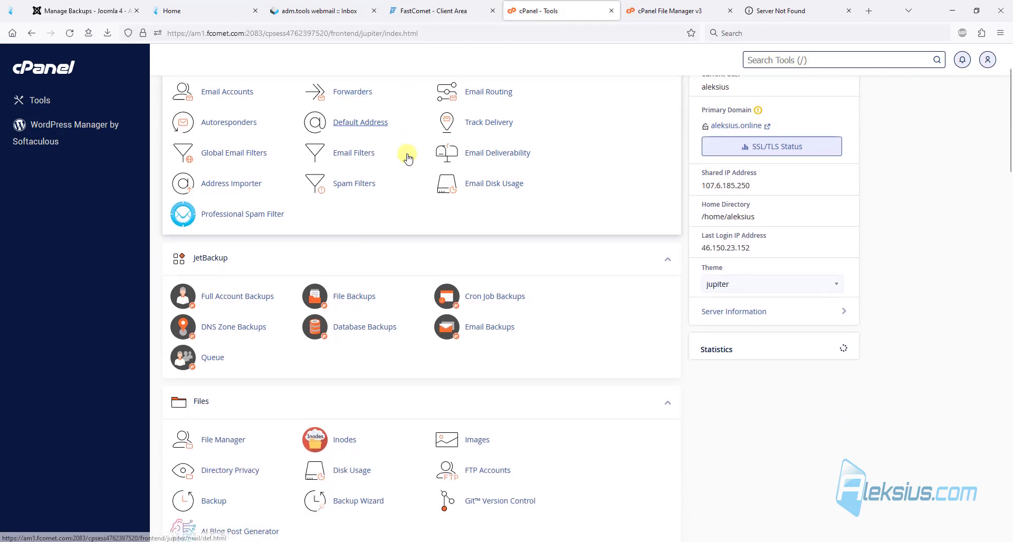
scroll(404, 156, down, 10)
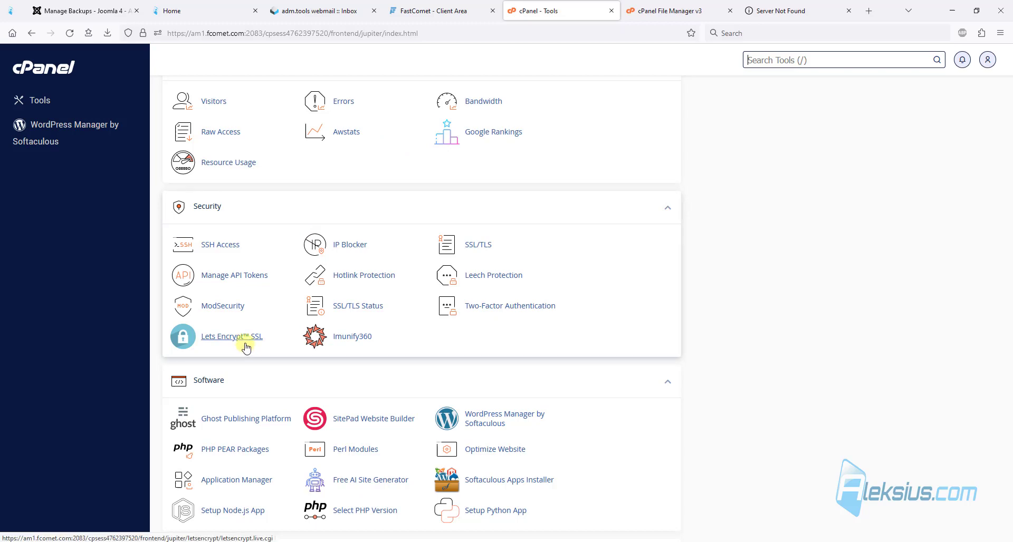
Close the local Joomla home tab and return to Akeeba's Manage Backups page.
click(195, 2)
click(254, 11)
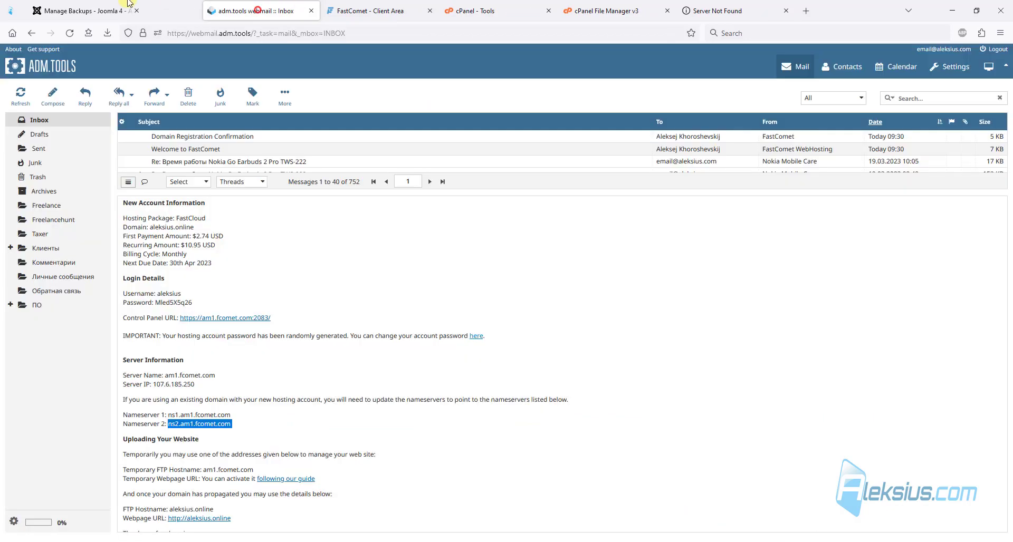
click(126, 8)
Dismiss the download warning and log out of the local Joomla administrator.
click(705, 240)
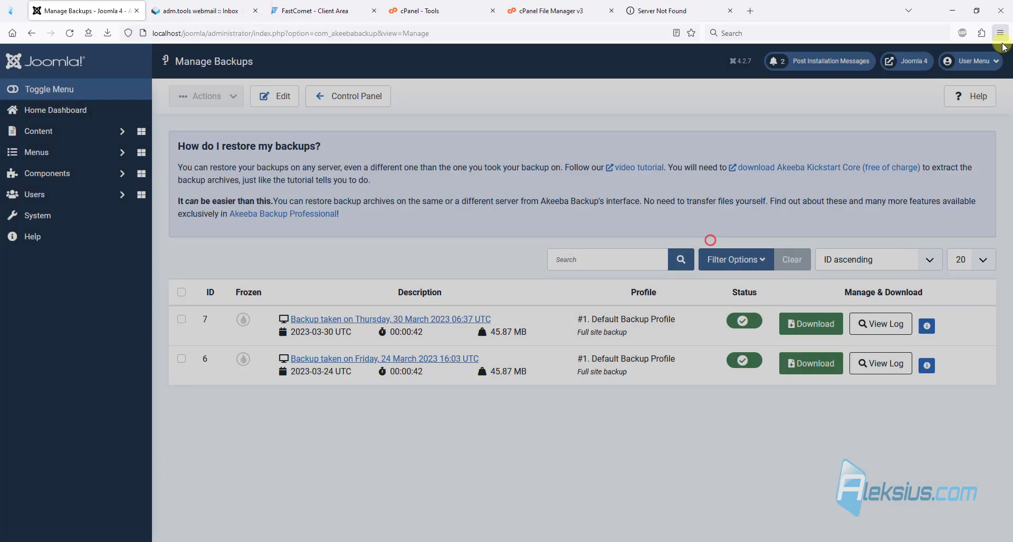
click(982, 61)
click(933, 152)
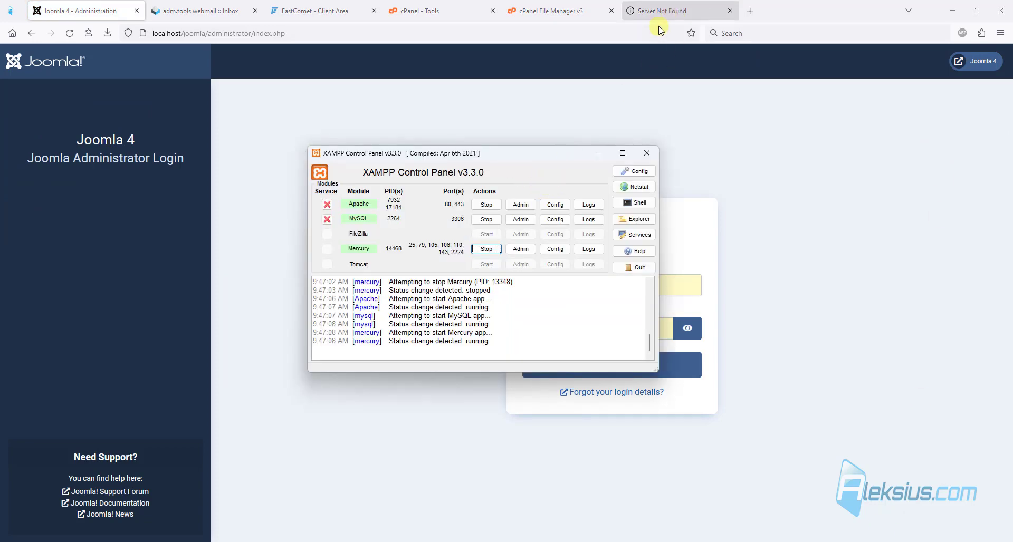
Stop Apache, MySQL and Mercury, quit XAMPP, and close the local Joomla tab.
click(487, 205)
click(486, 219)
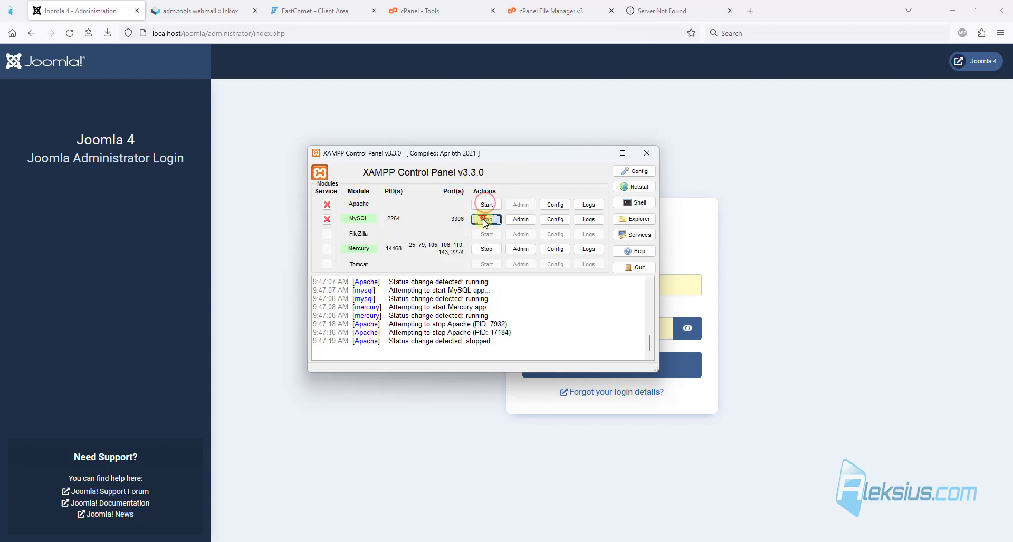
click(486, 248)
click(634, 267)
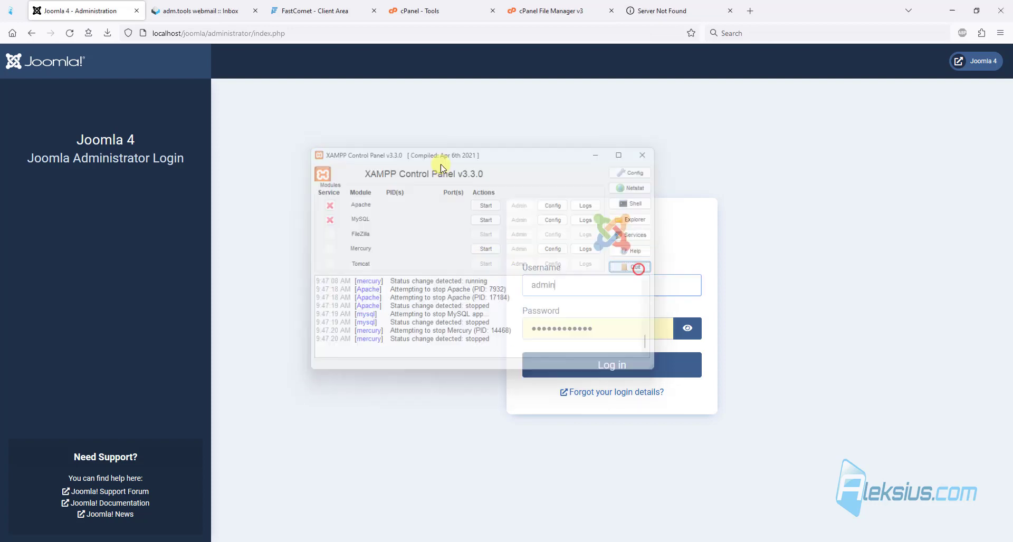
click(136, 15)
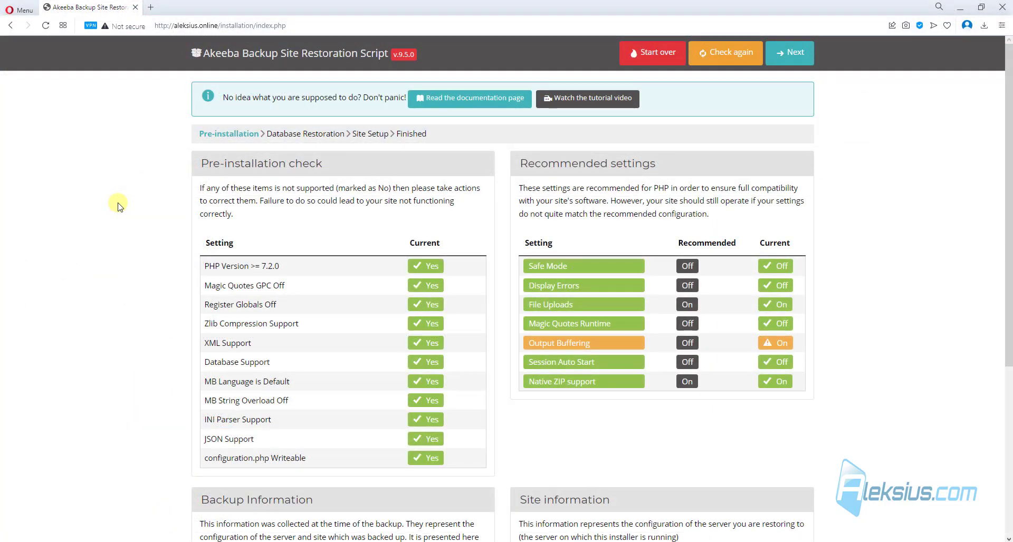
Move to the database restoration step and enter localhost as the database host.
scroll(691, 287, down, 4)
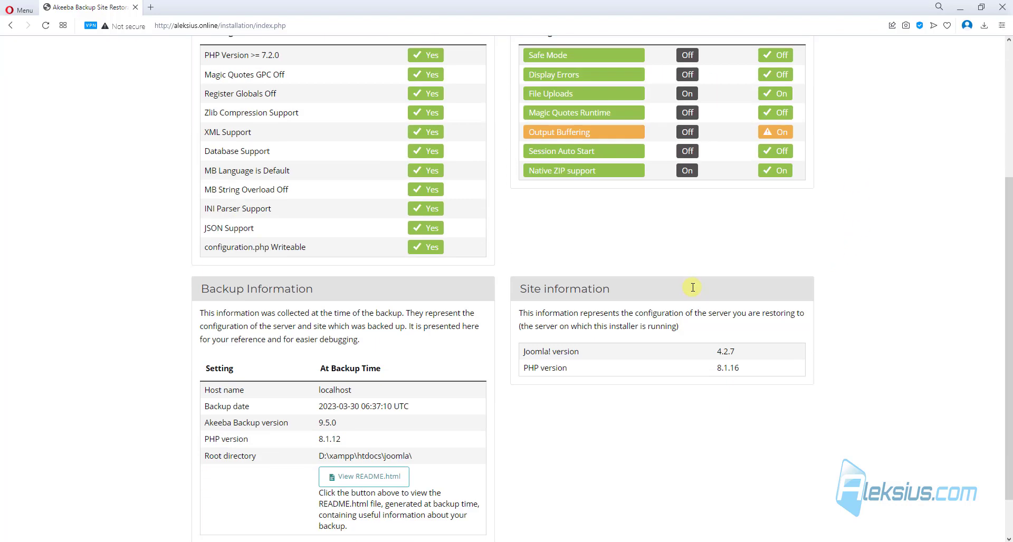
scroll(692, 287, up, 4)
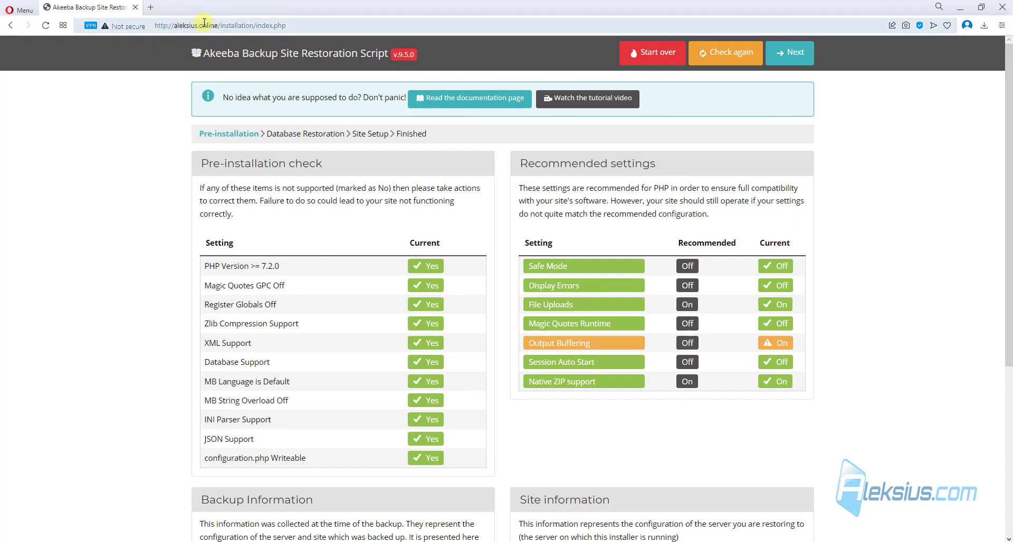
click(797, 53)
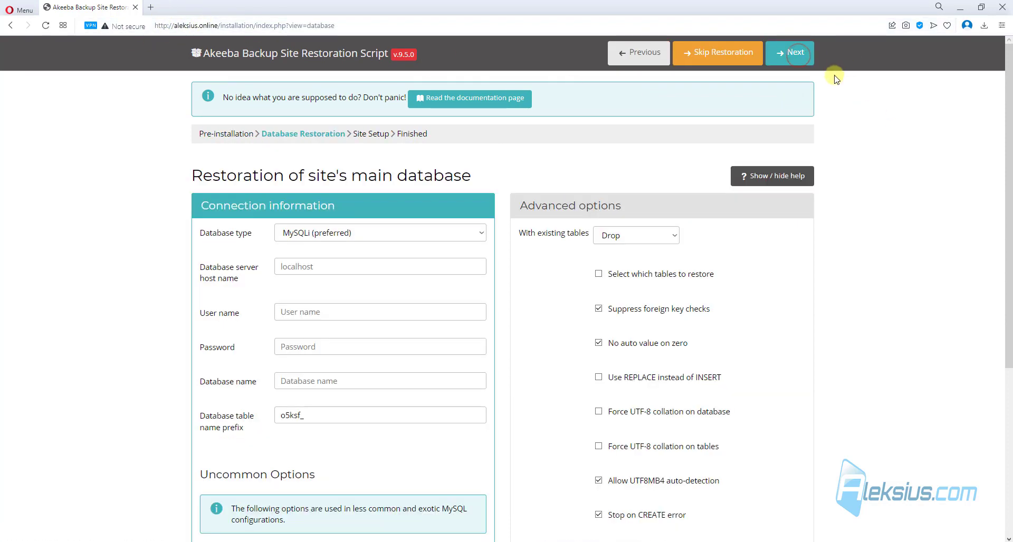
click(354, 269)
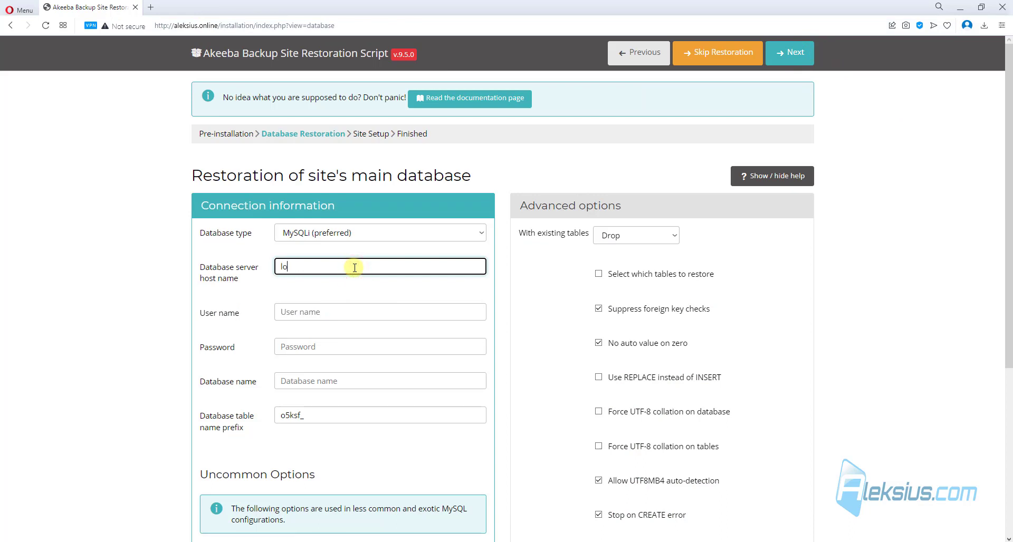
text(localhost)
key(Tab)
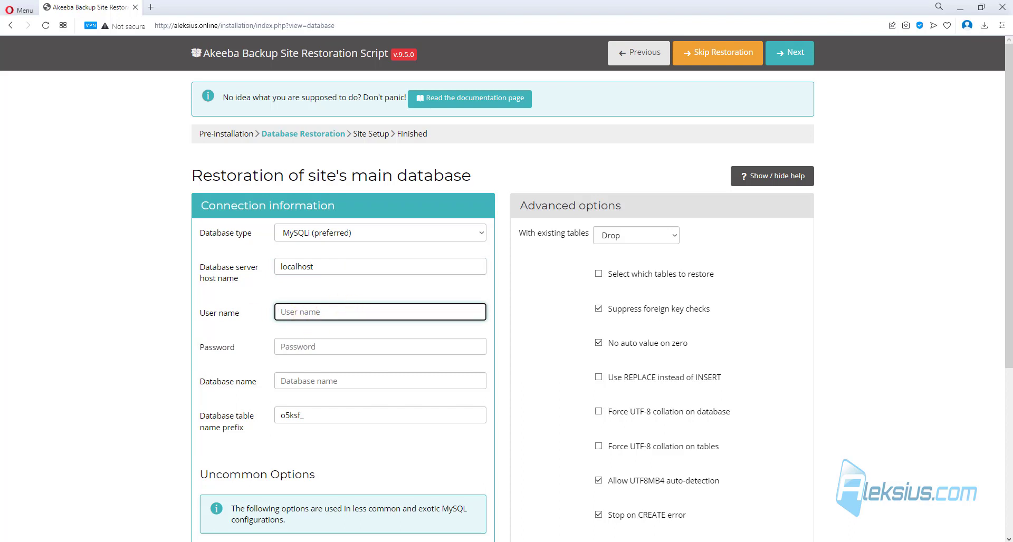
click(390, 268)
Paste the database user, password and name aleksius_joomla, then run the restoration.
click(342, 313)
key(ctrl+v)
click(336, 341)
key(ctrl+v)
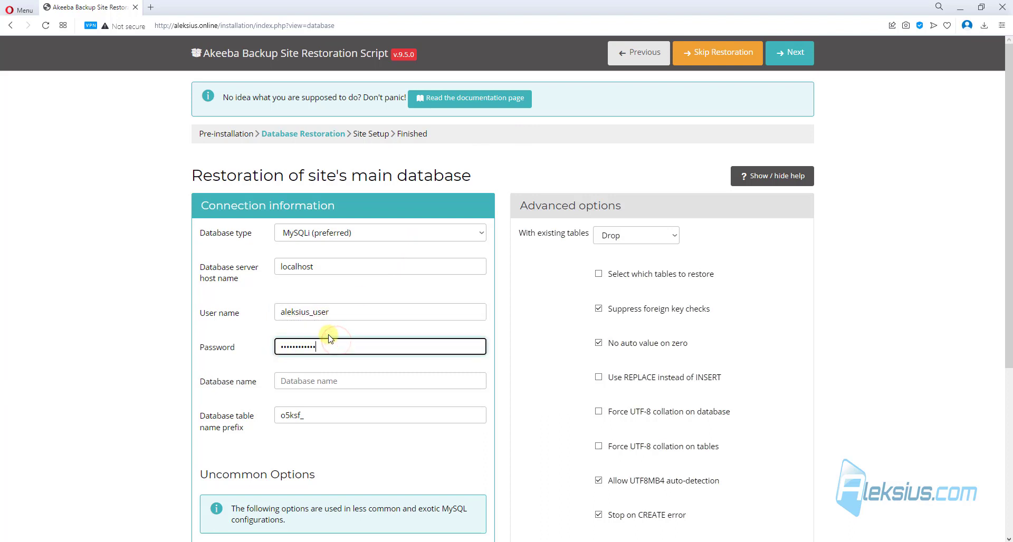
click(312, 383)
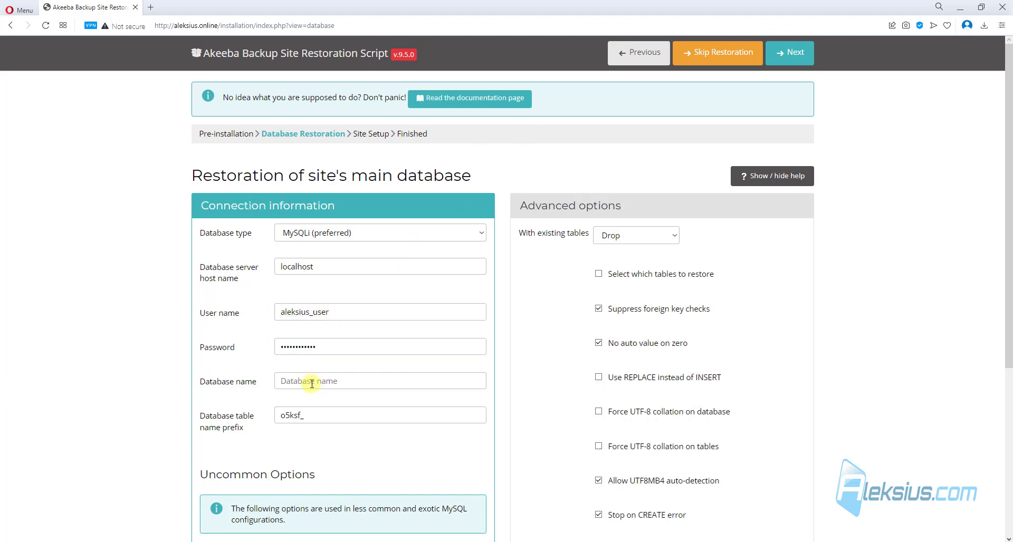
click(324, 381)
text(aleksius_joomla)
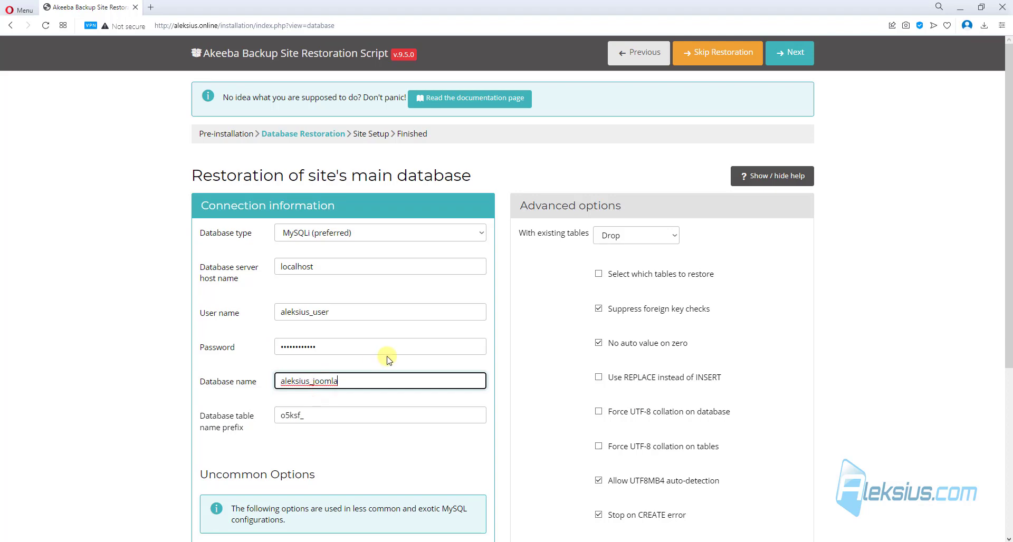
click(801, 60)
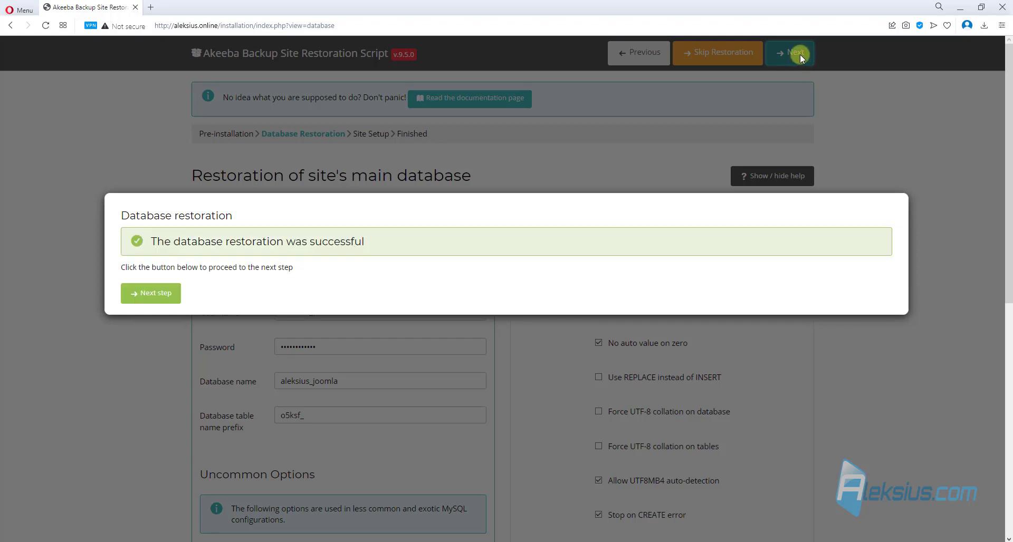
Continue to site setup, remove the installation directory, and visit the restored front-end.
click(154, 295)
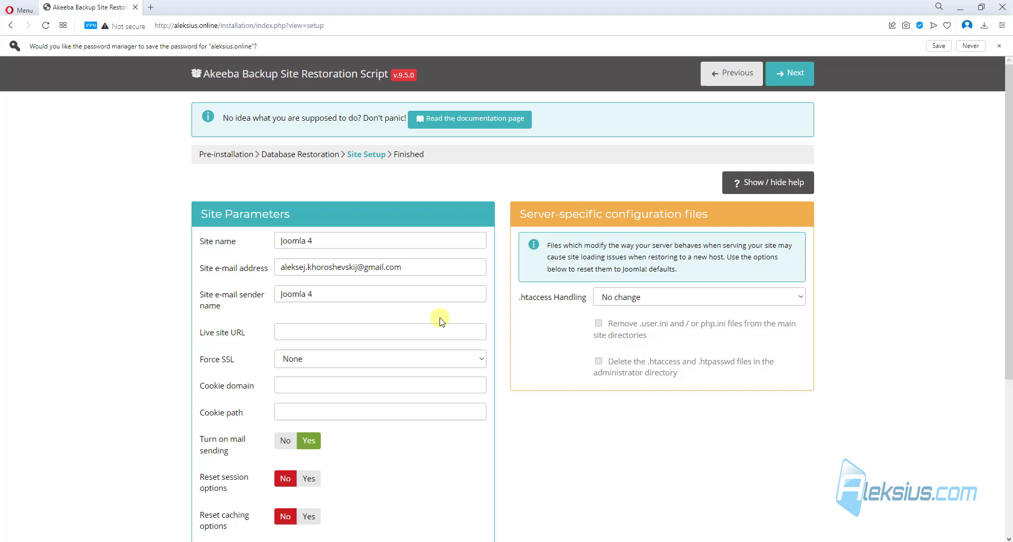
scroll(440, 318, down, 2)
scroll(439, 318, down, 5)
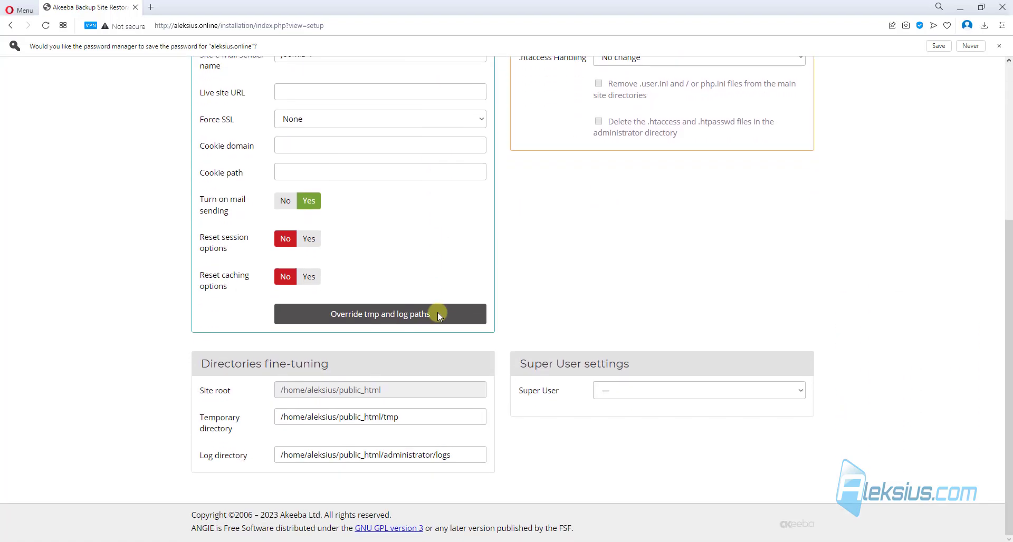
scroll(676, 264, up, 5)
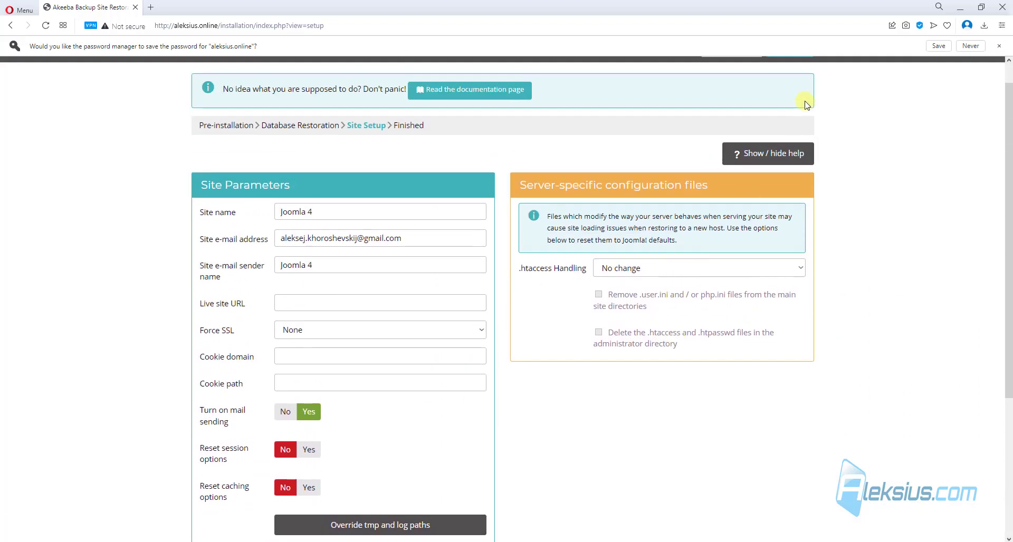
scroll(675, 137, up, 1)
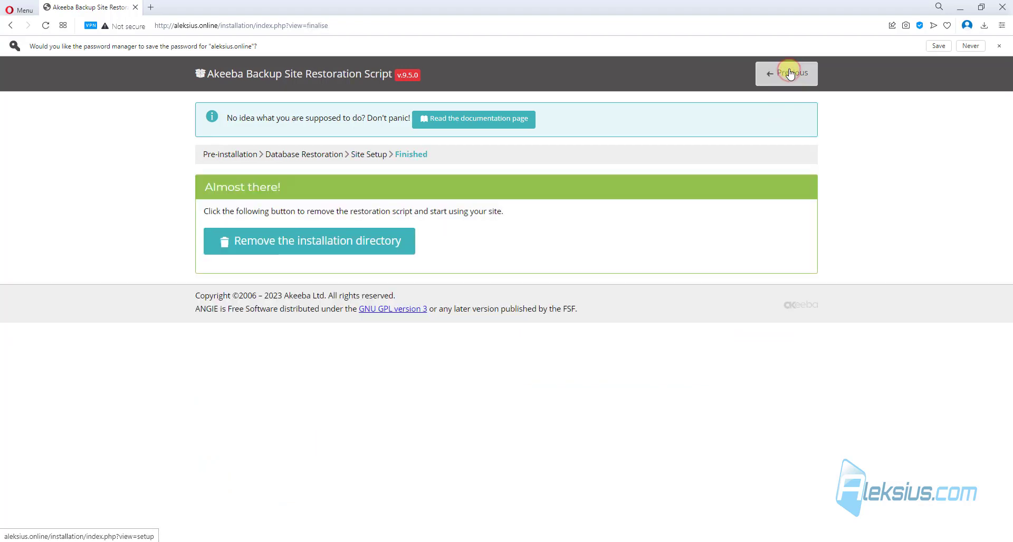
click(323, 247)
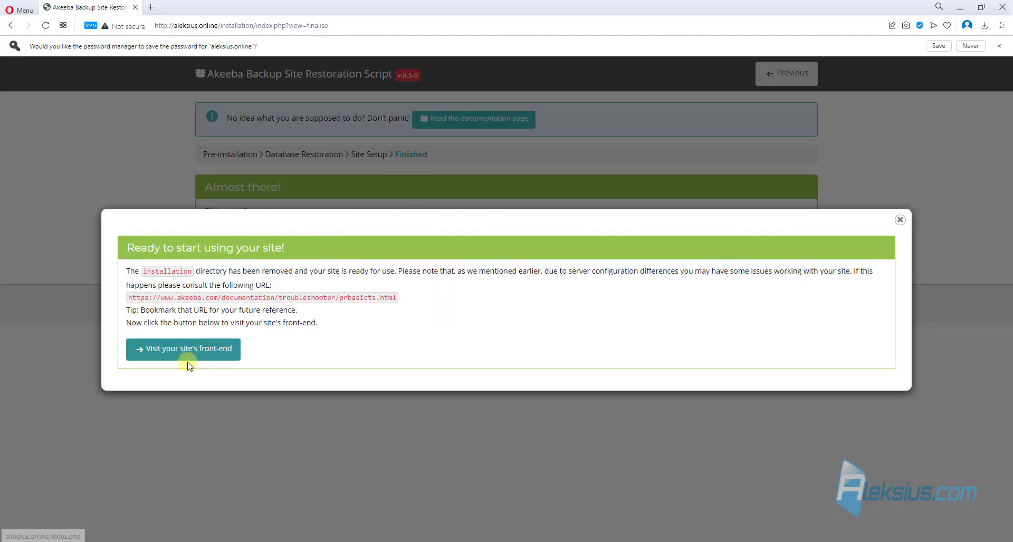
click(192, 342)
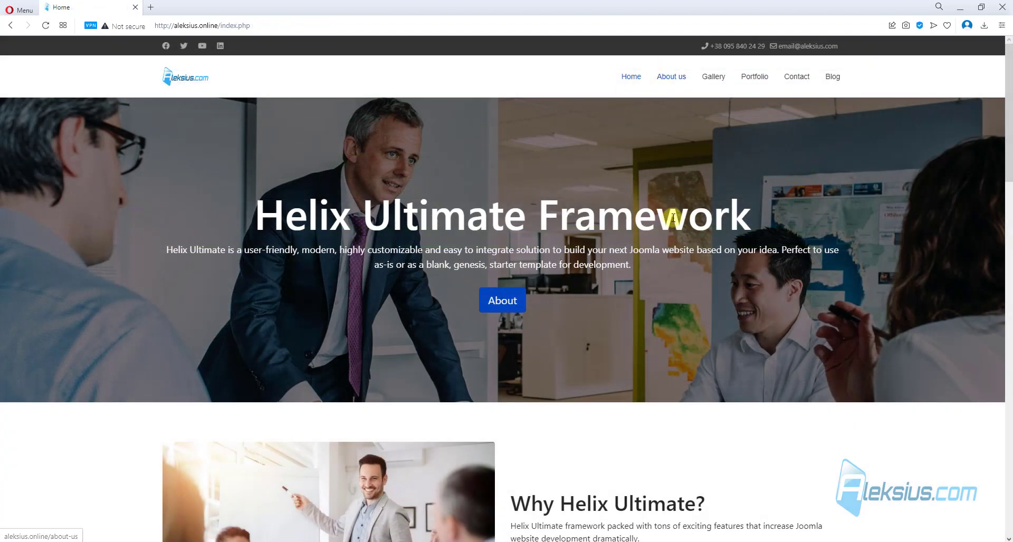
mouse_move(1007, 143)
mouse_down()
mouse_move(1008, 514)
mouse_move(1002, 129)
mouse_up()
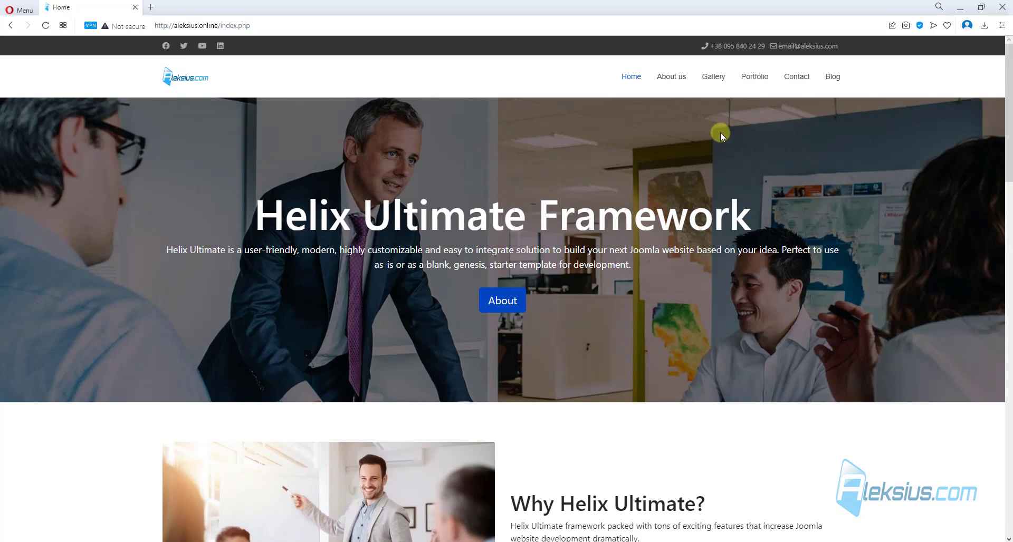
click(670, 79)
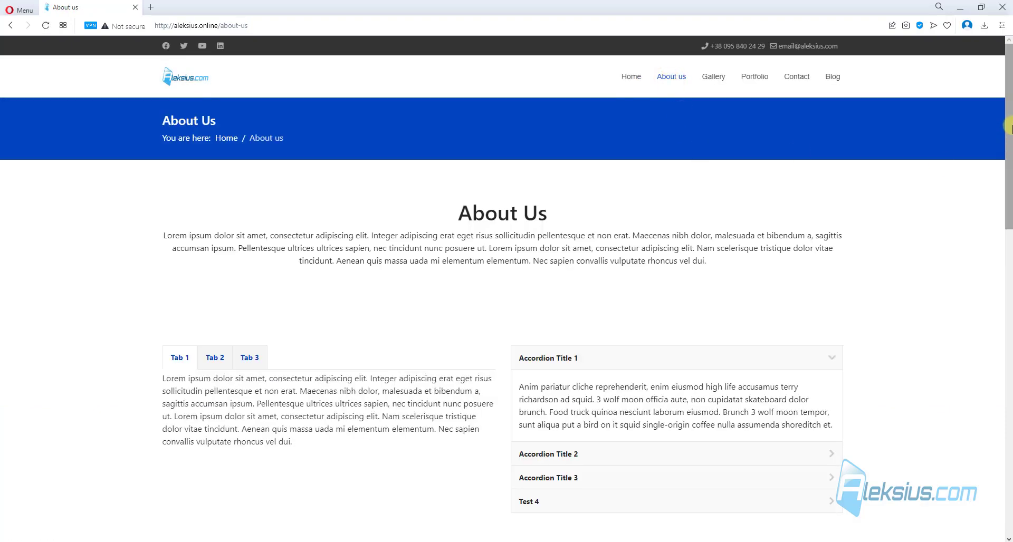
drag(1008, 119, 997, 67)
click(722, 78)
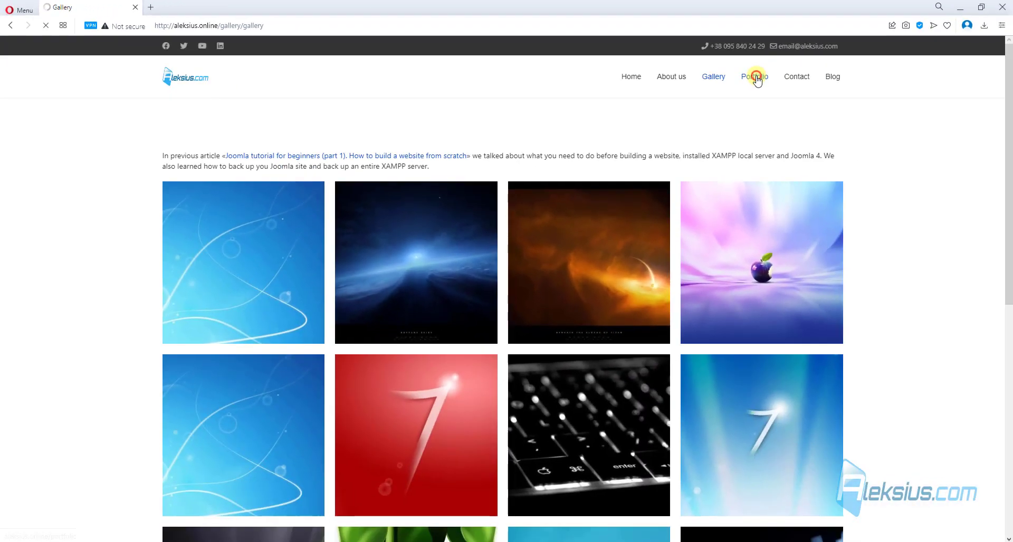
click(755, 79)
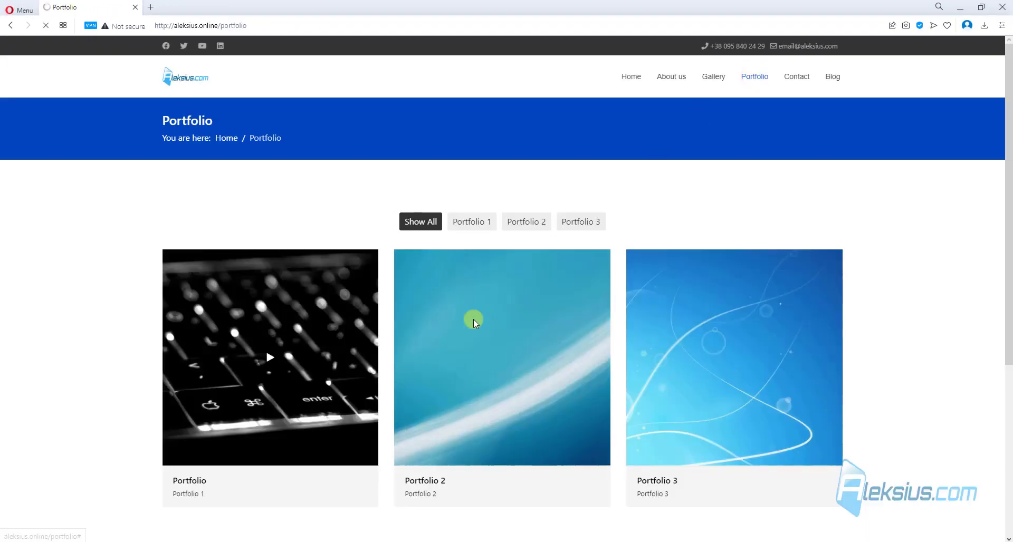
click(263, 342)
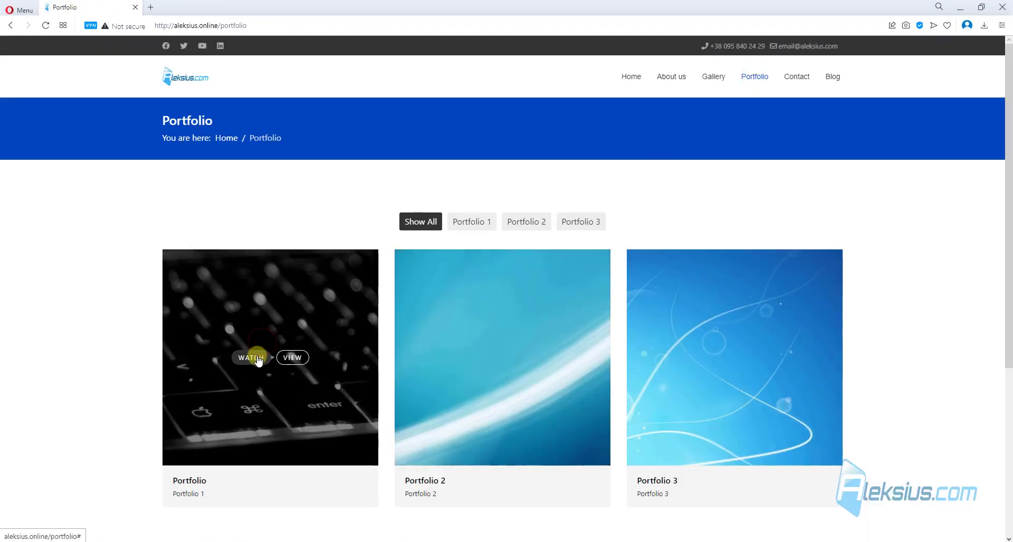
click(295, 357)
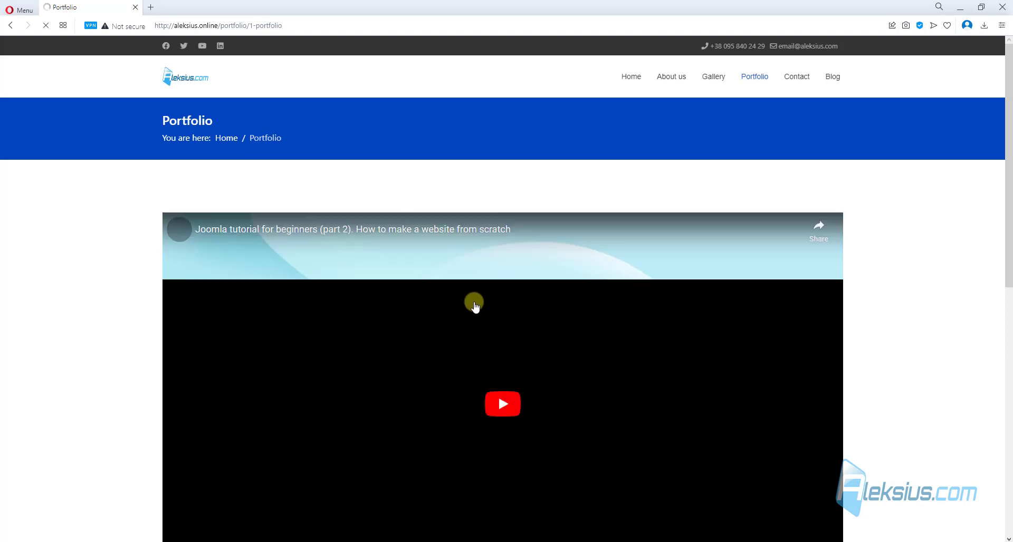
scroll(472, 305, down, 10)
scroll(473, 305, up, 5)
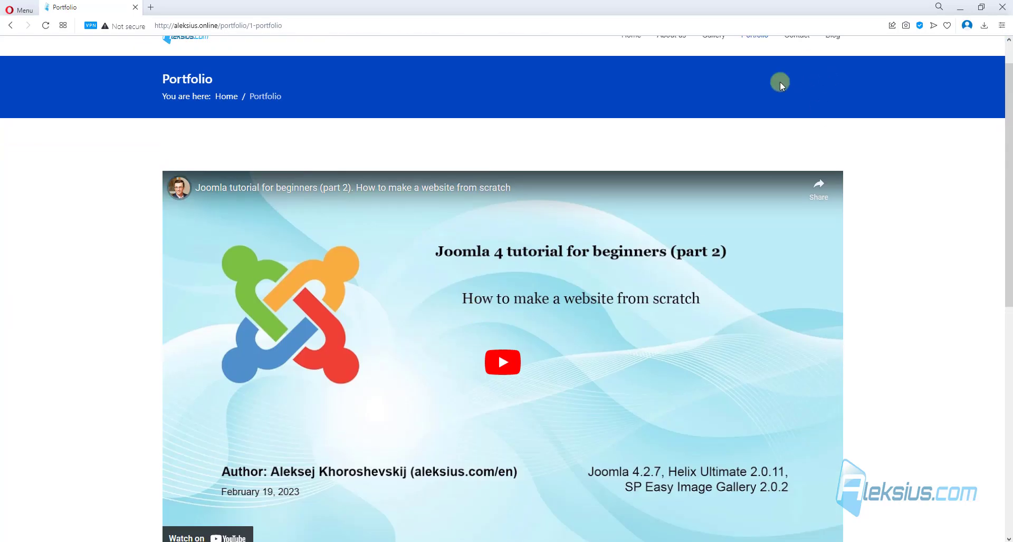
scroll(780, 83, up, 1)
click(803, 79)
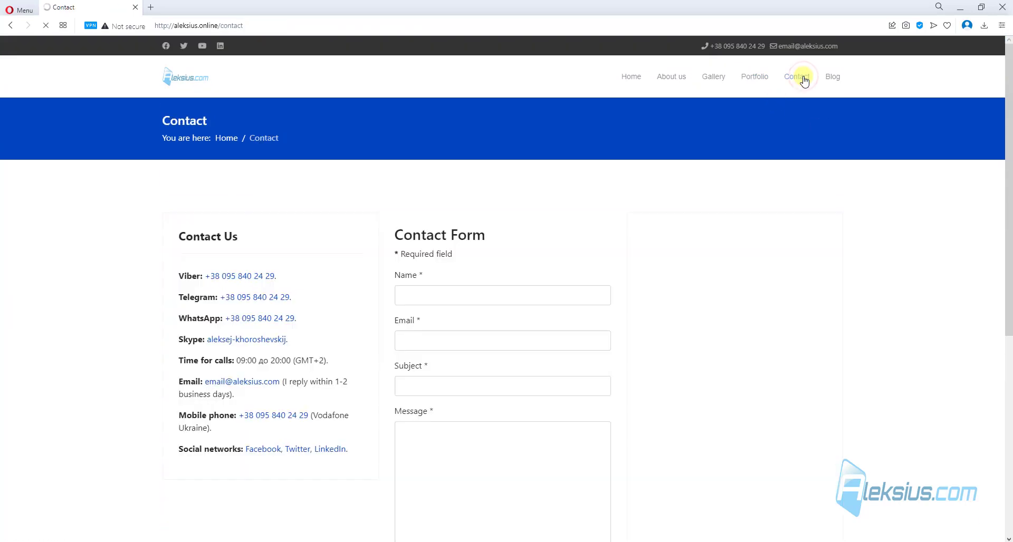
scroll(767, 171, down, 3)
scroll(764, 179, down, 2)
scroll(764, 179, up, 5)
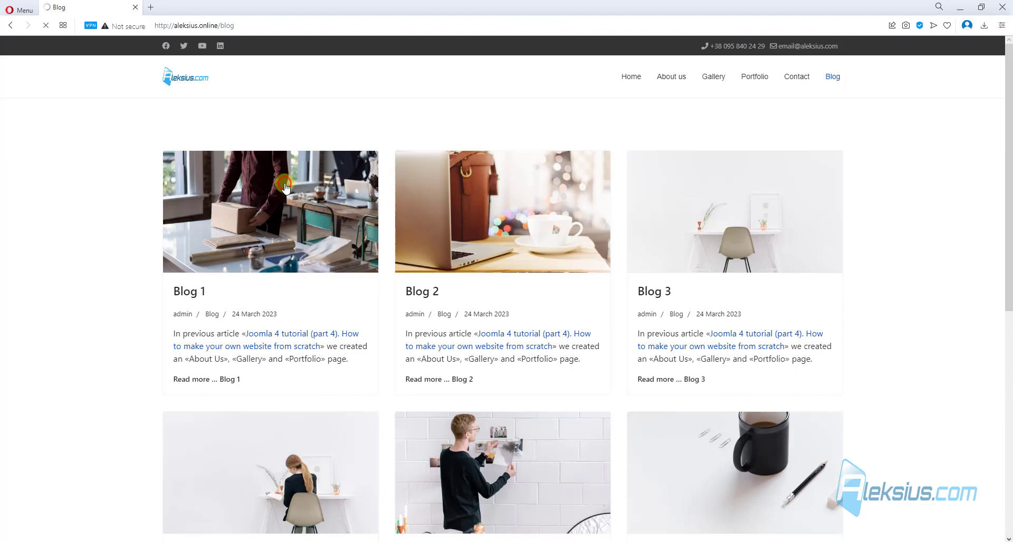
click(284, 188)
click(187, 79)
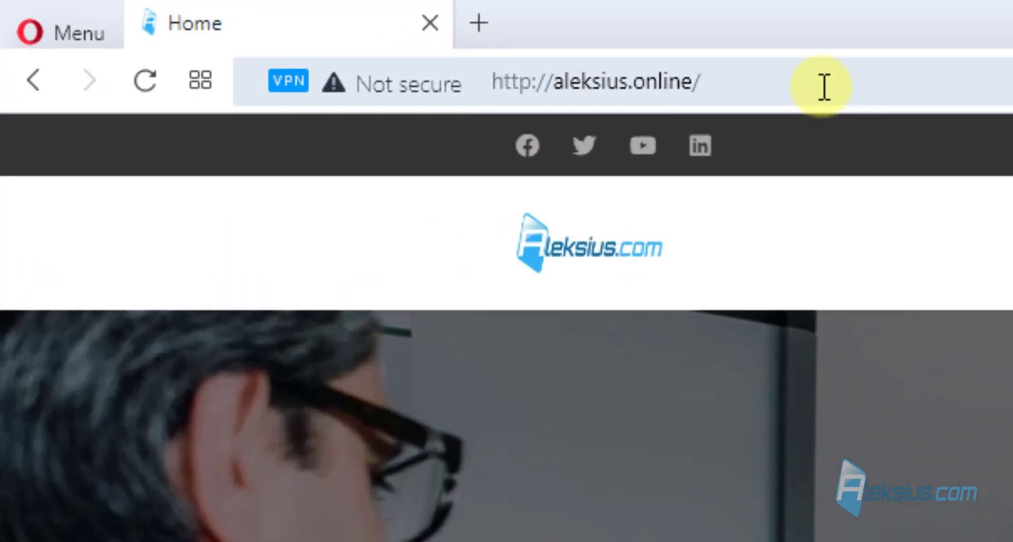
Load aleksius.online/administrator/ in the browser.
click(824, 85)
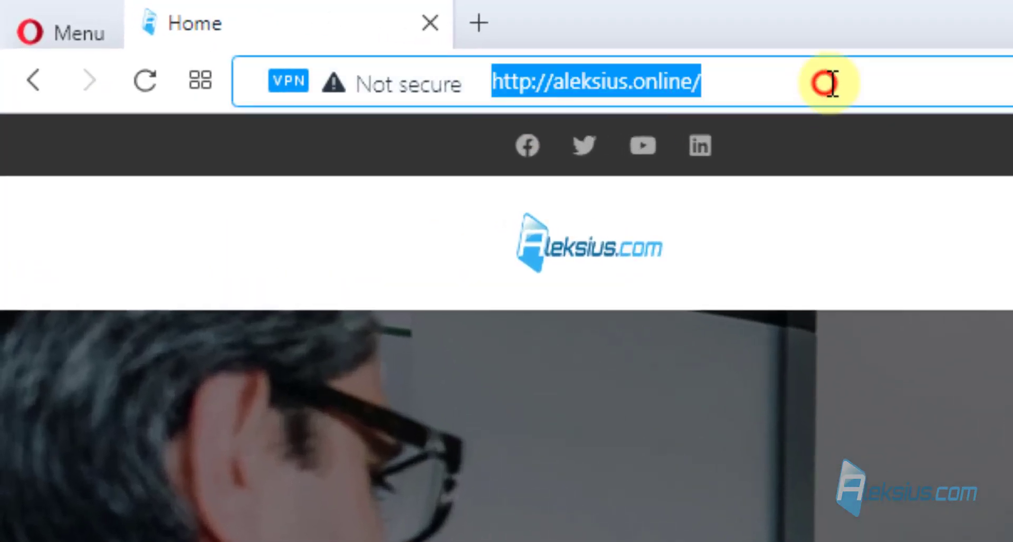
click(823, 83)
text(administrator/)
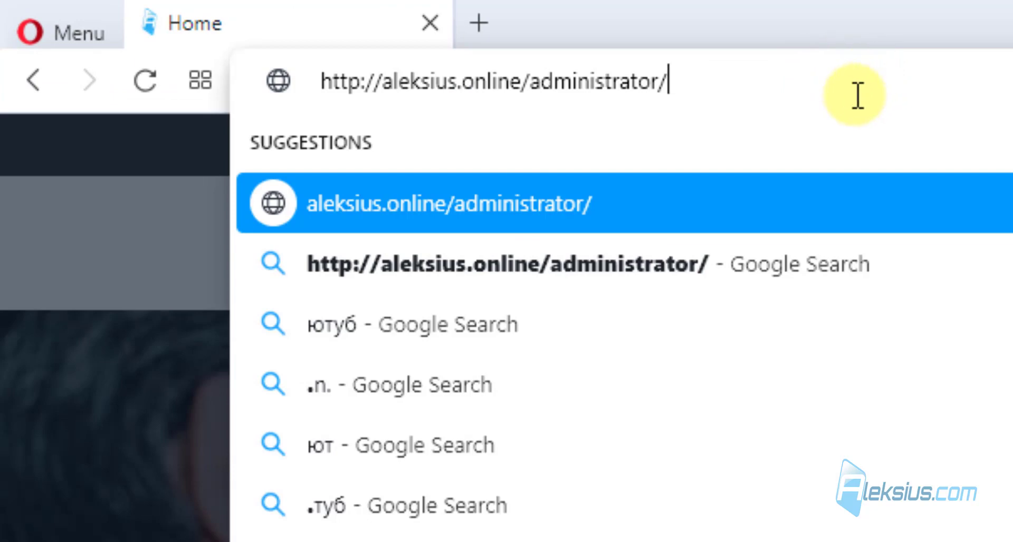
key(Return)
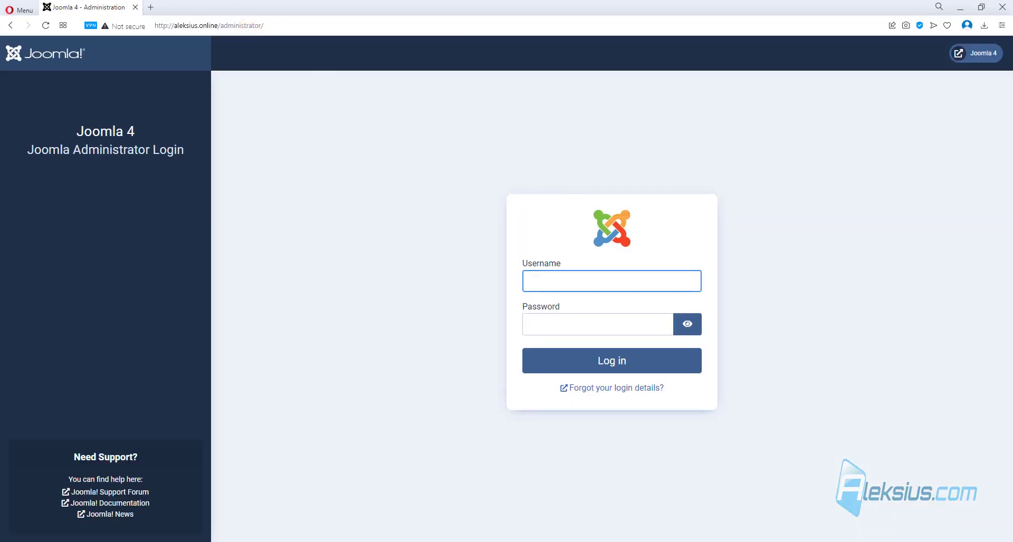
Sign in with the admin username and the pasted account password.
click(561, 281)
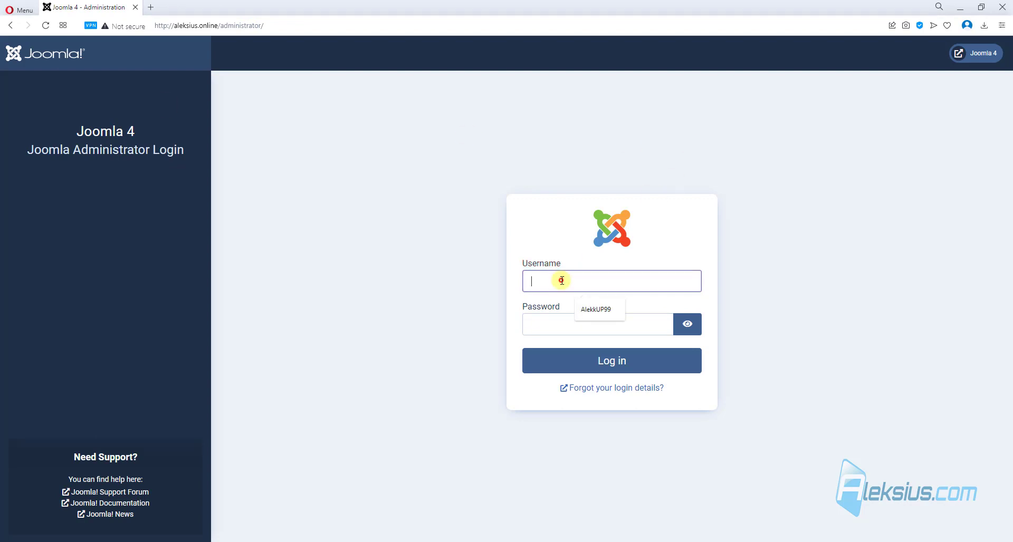
text(admin)
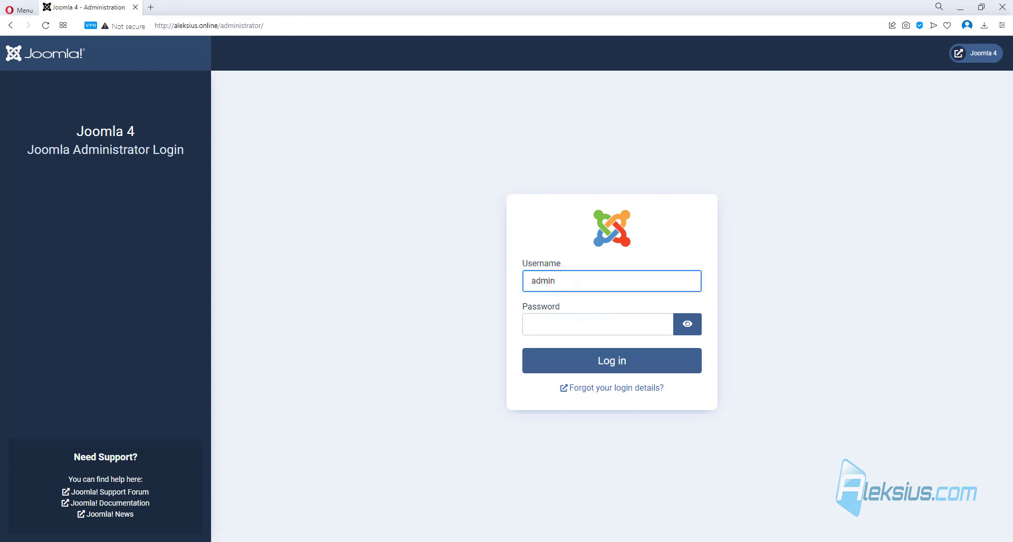
click(594, 320)
key(ctrl+v)
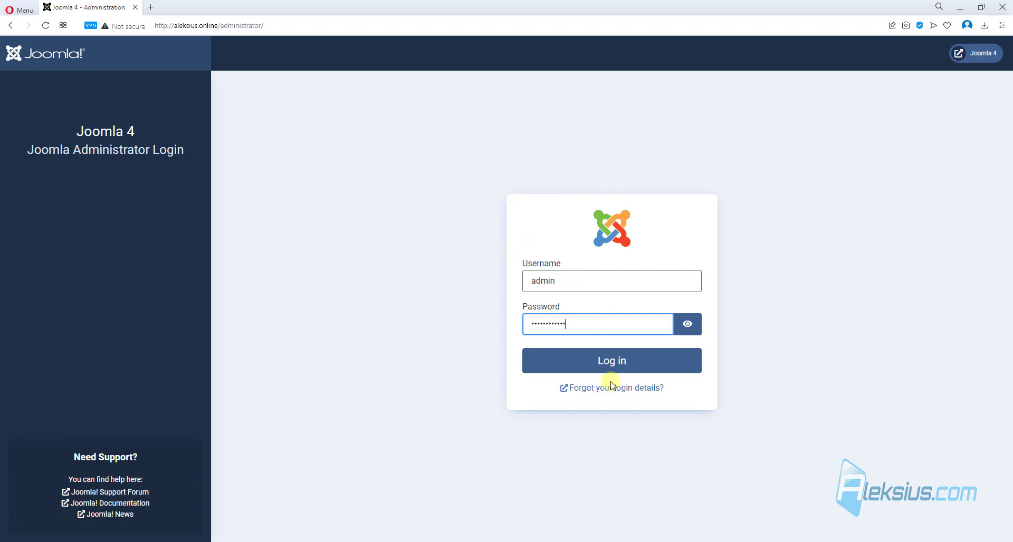
click(604, 358)
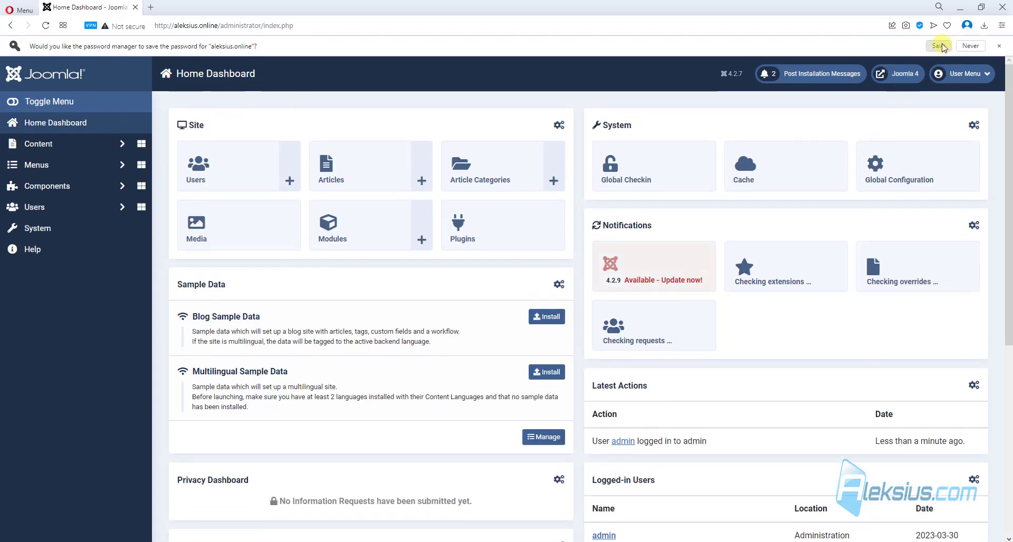
Let the browser save the login, review Update Sites, and check for extension updates.
click(939, 46)
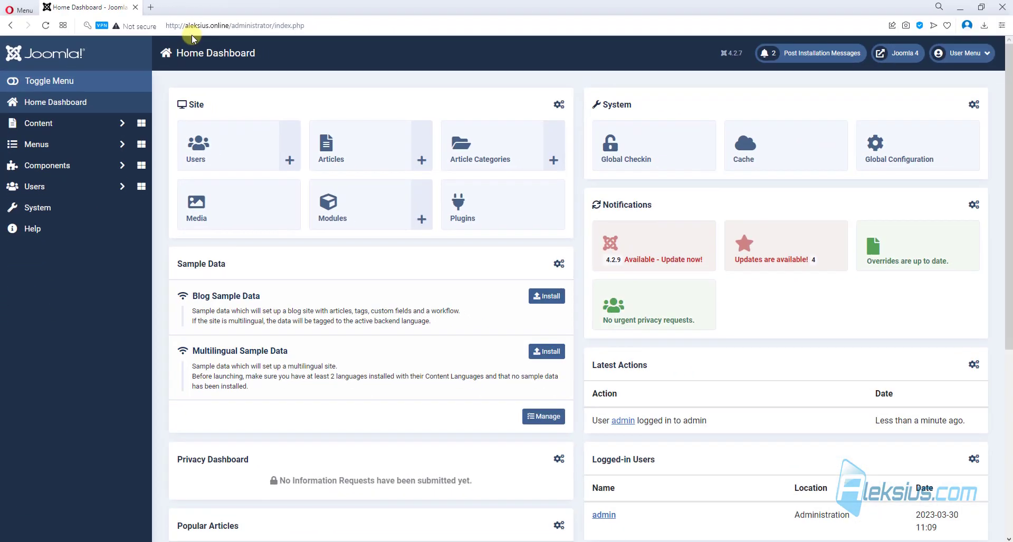
click(32, 207)
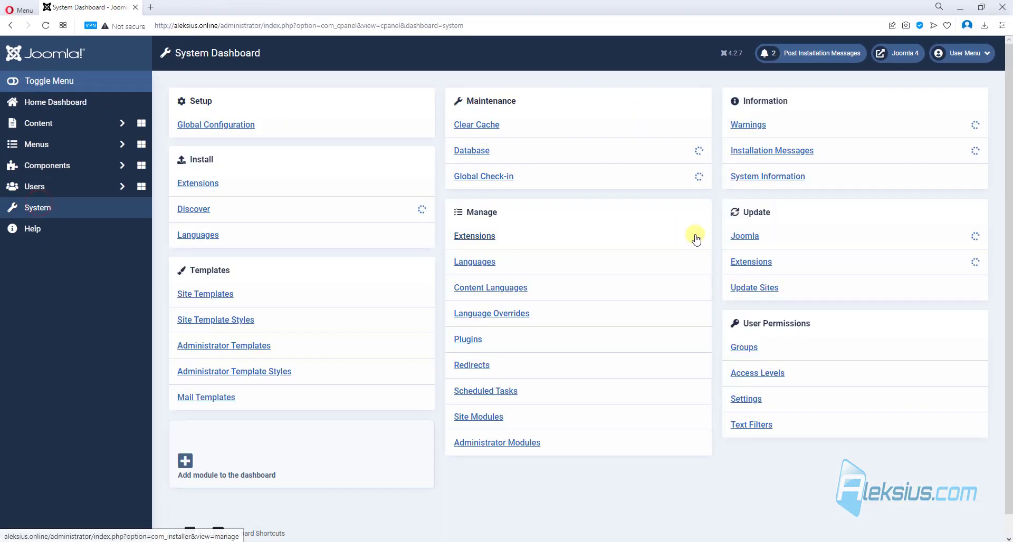
click(769, 288)
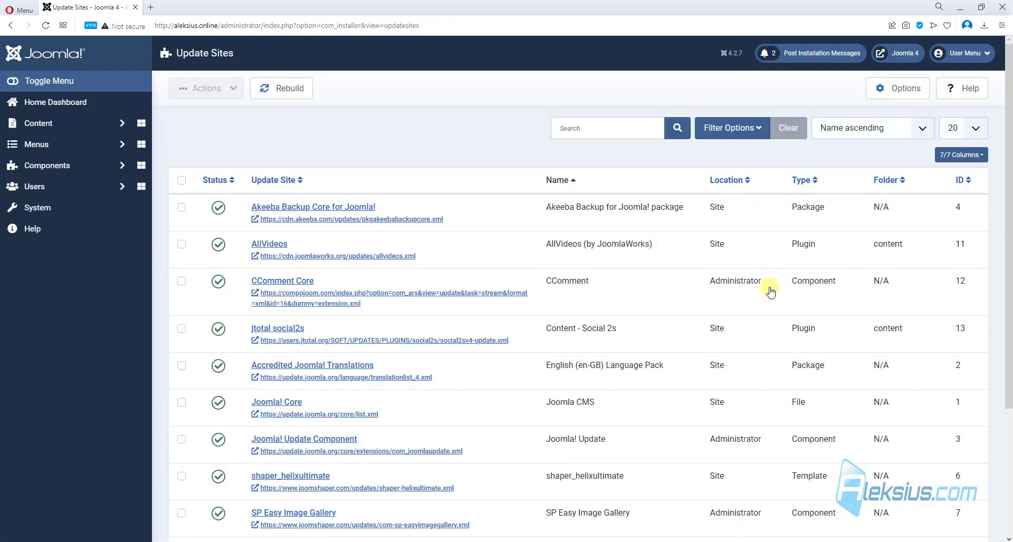
scroll(768, 293, down, 3)
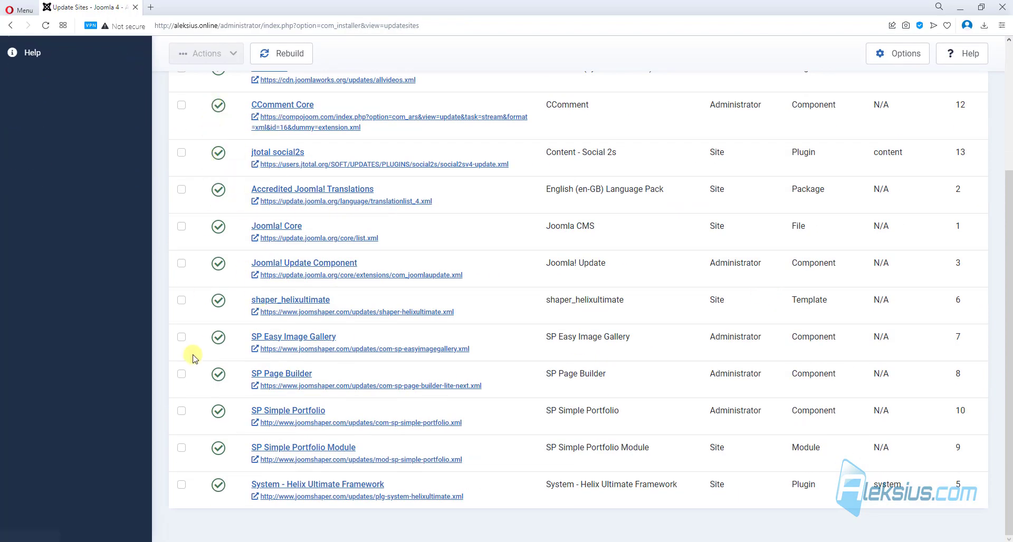
scroll(192, 369, up, 3)
click(54, 206)
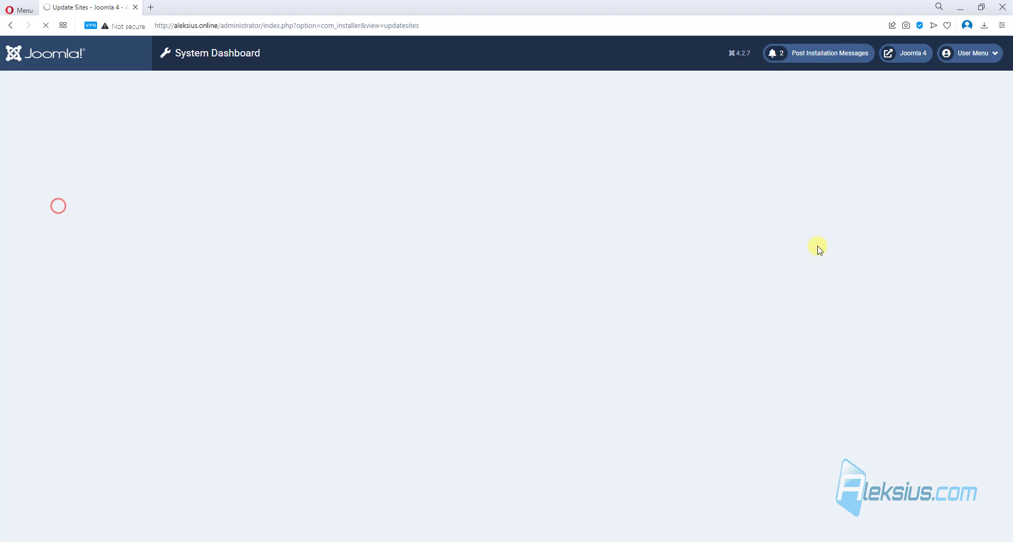
click(751, 264)
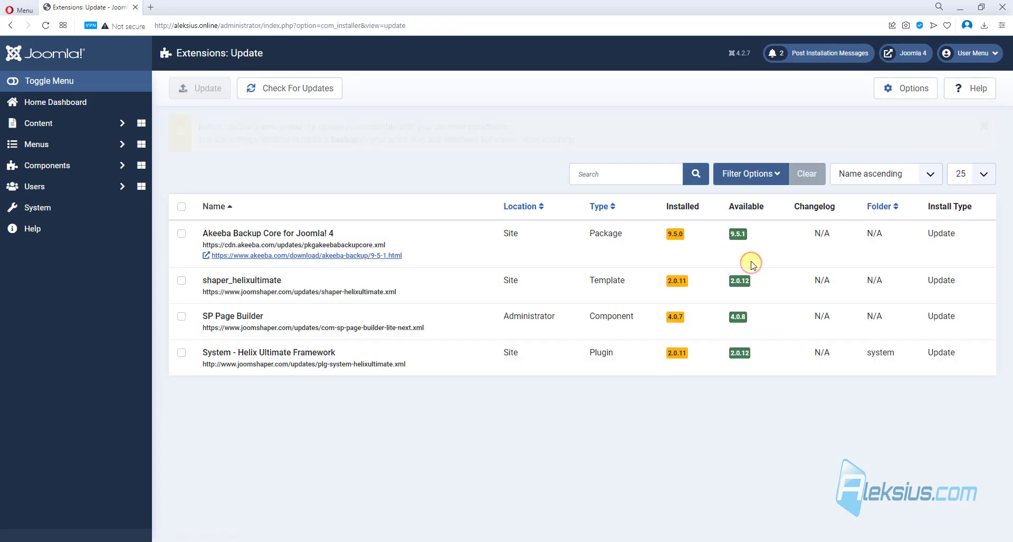
click(296, 93)
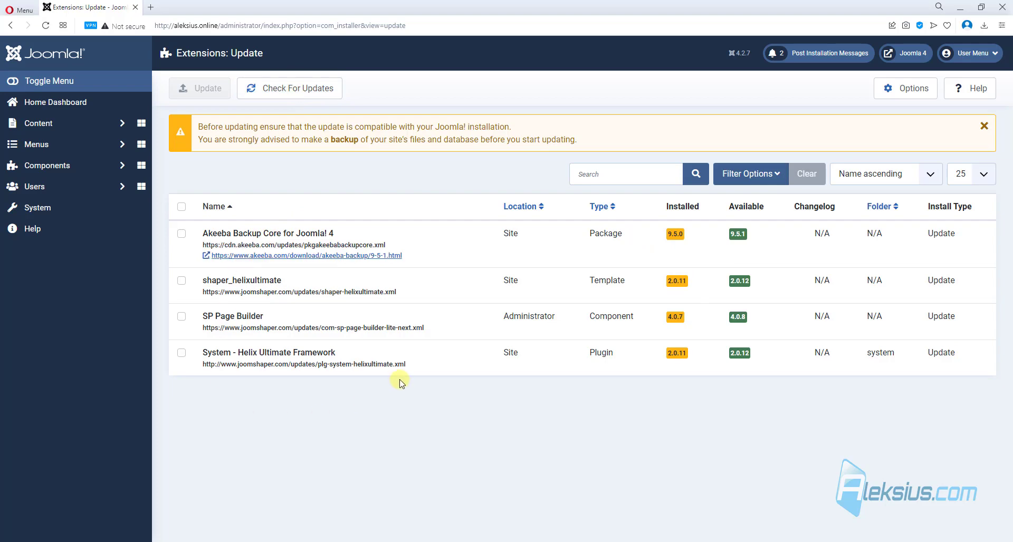
Open the Akeeba Backup control panel and run a backup with the default profile.
click(90, 163)
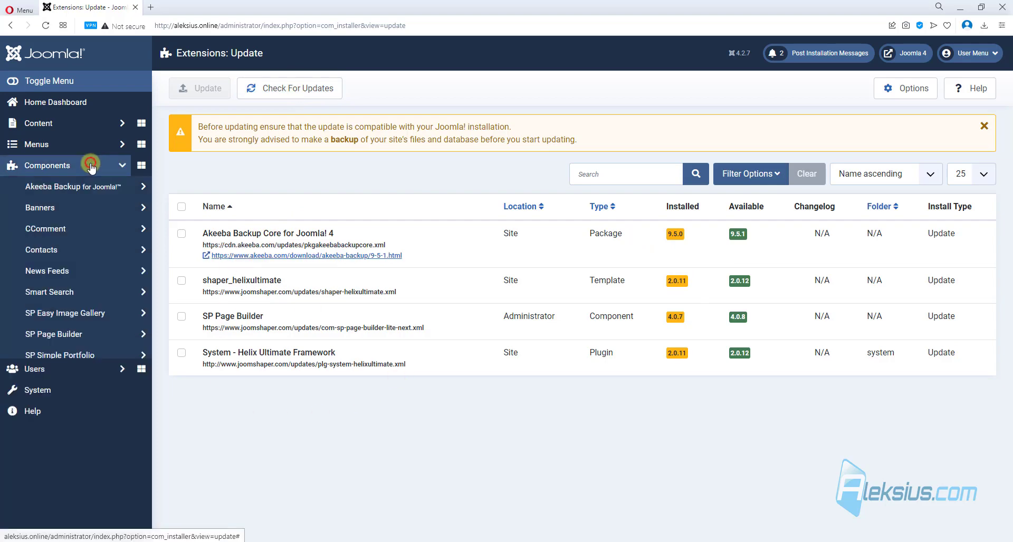
click(67, 190)
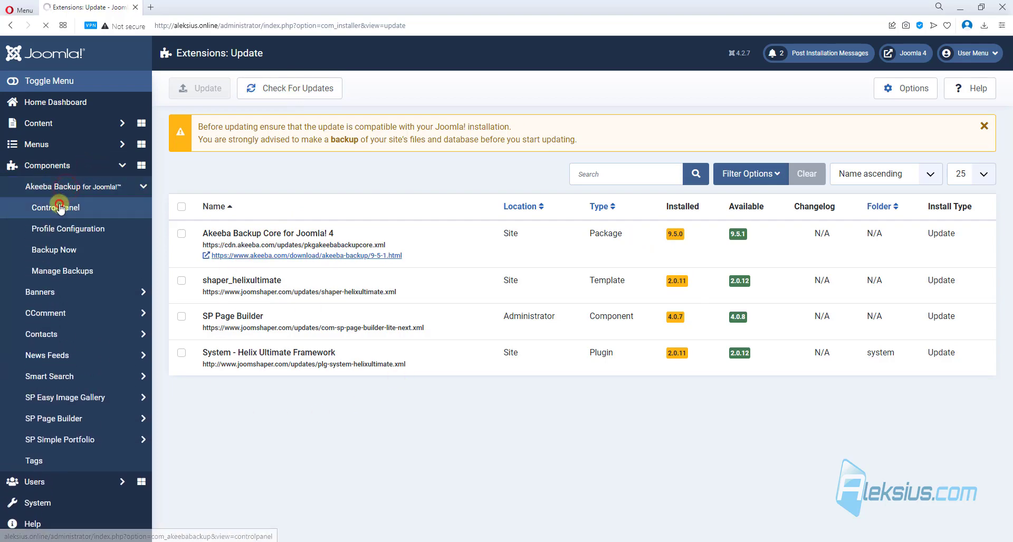
click(73, 208)
click(296, 208)
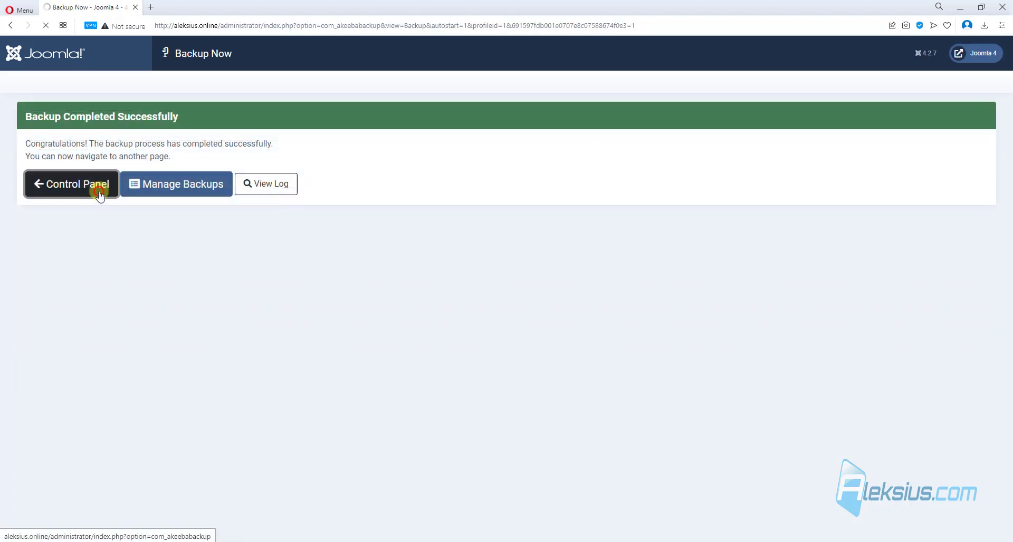
Select and install all four pending extension updates, then recheck so none remain.
click(99, 188)
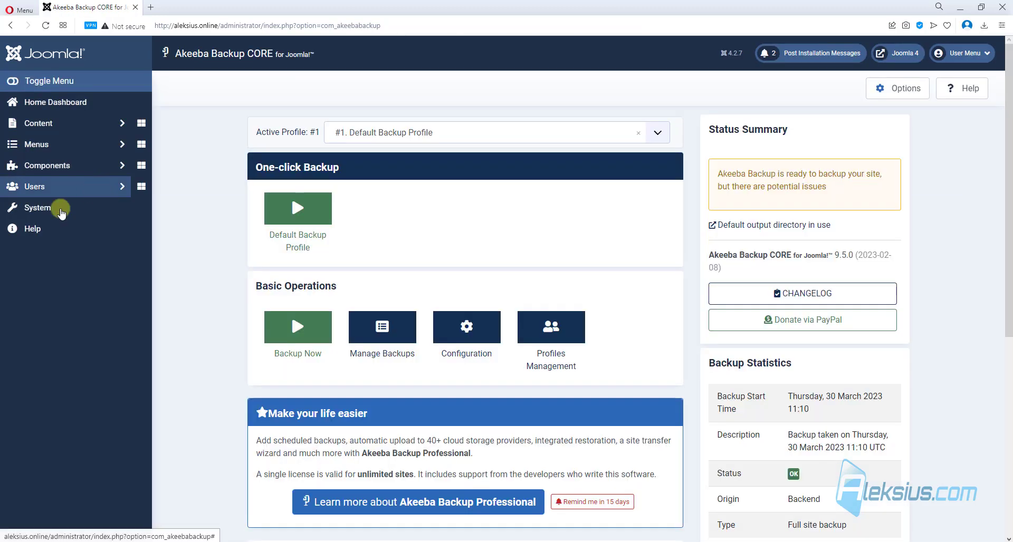
click(59, 209)
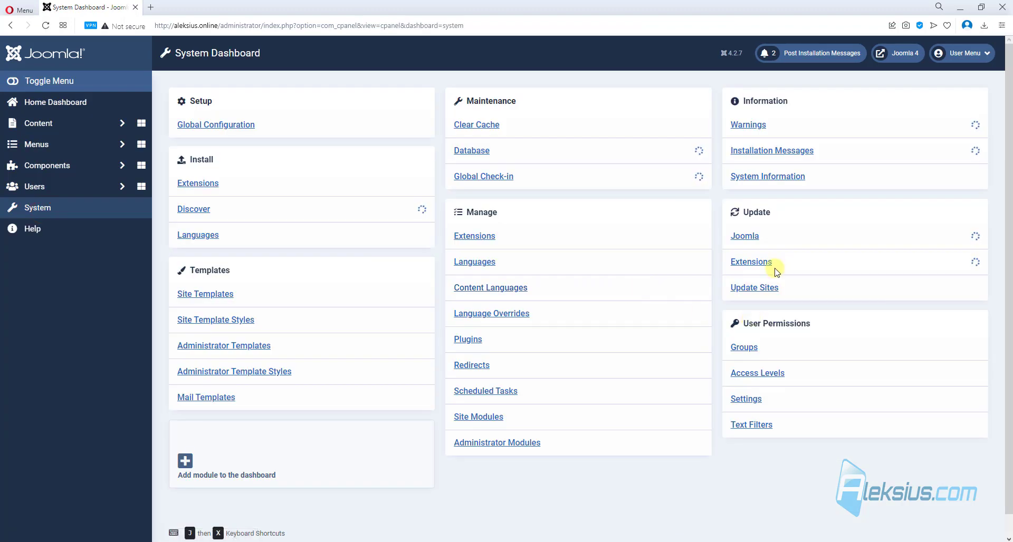
click(765, 262)
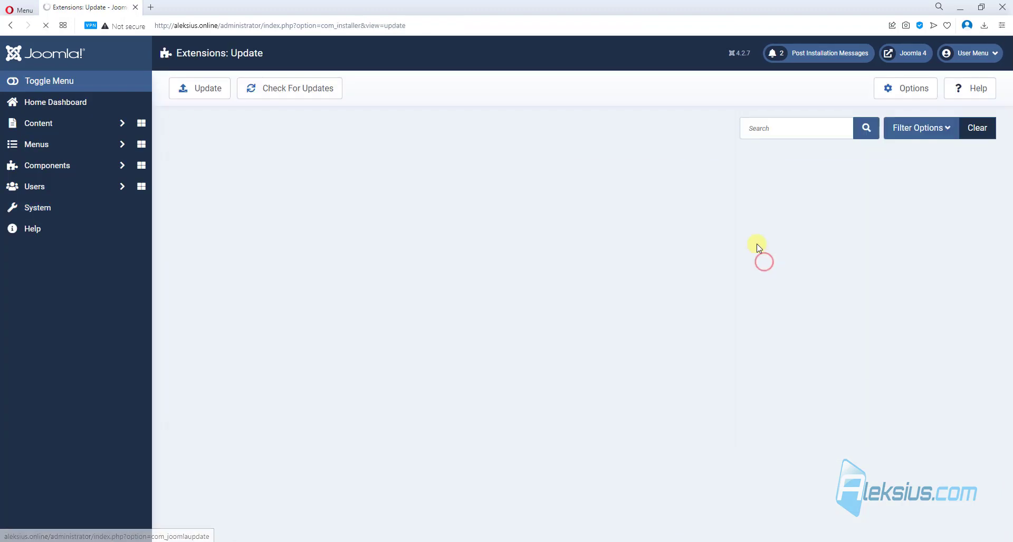
click(181, 206)
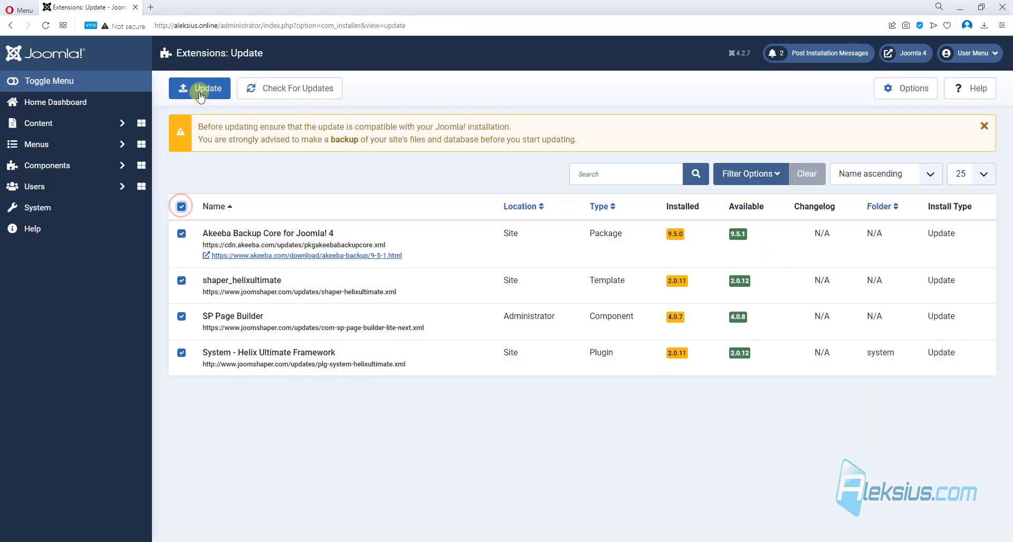
click(200, 95)
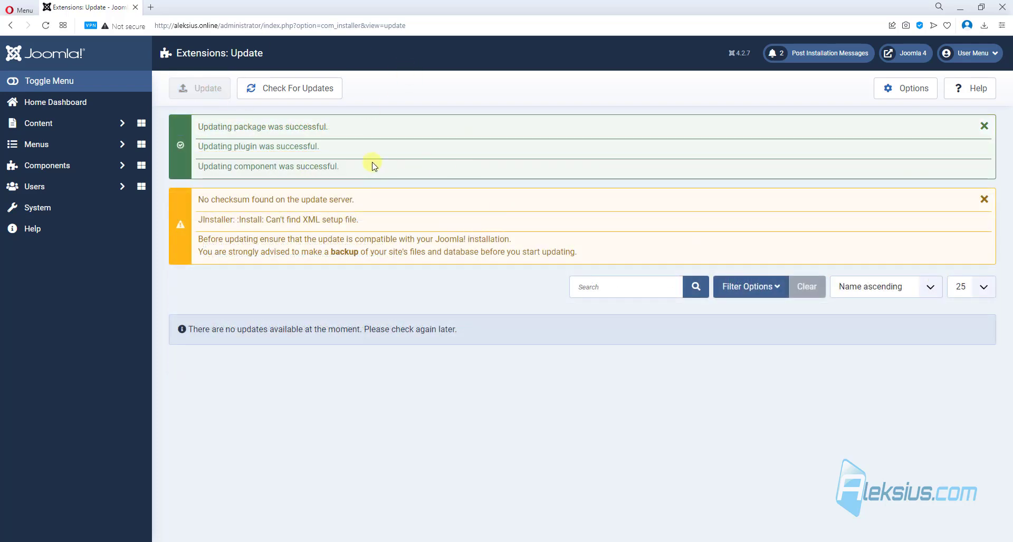
click(287, 92)
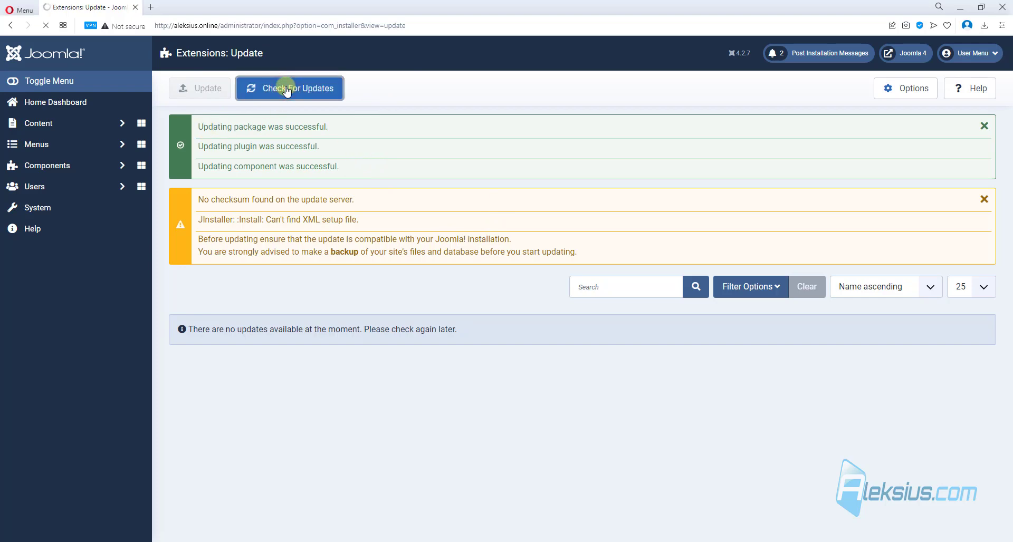
View the public About us page, enlarge an Our work image, then return to System Dashboard.
click(919, 56)
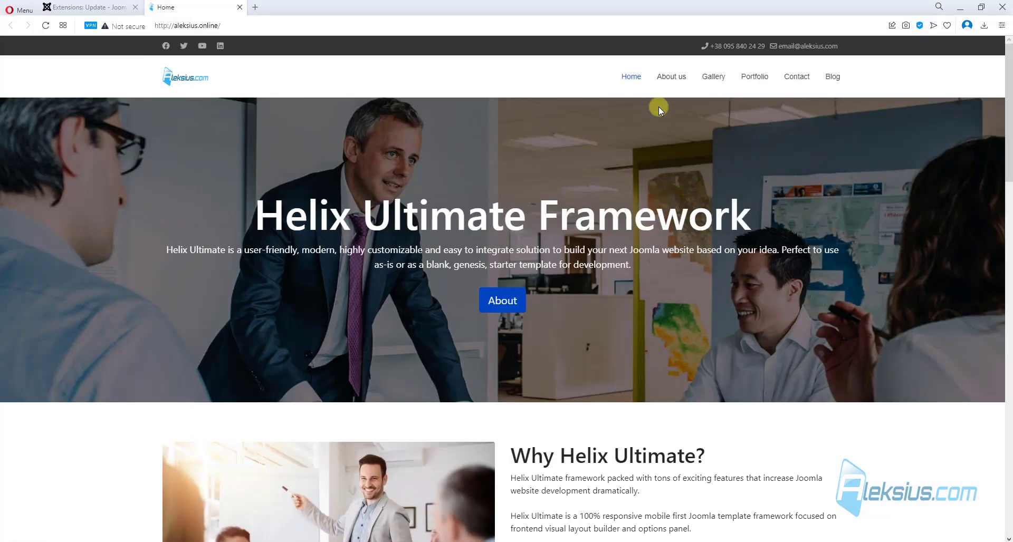
click(673, 79)
scroll(527, 179, down, 1)
scroll(536, 184, down, 12)
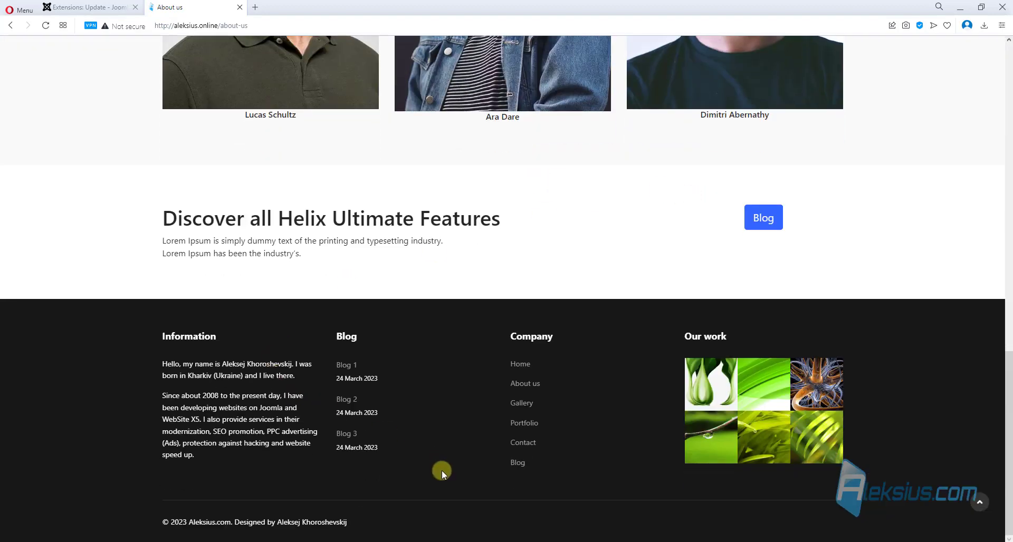
click(723, 395)
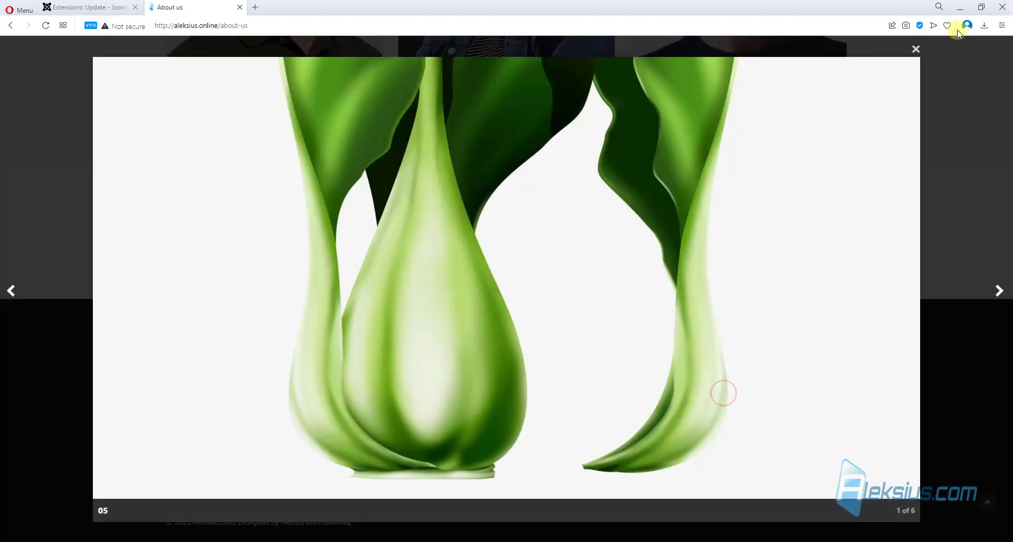
click(916, 48)
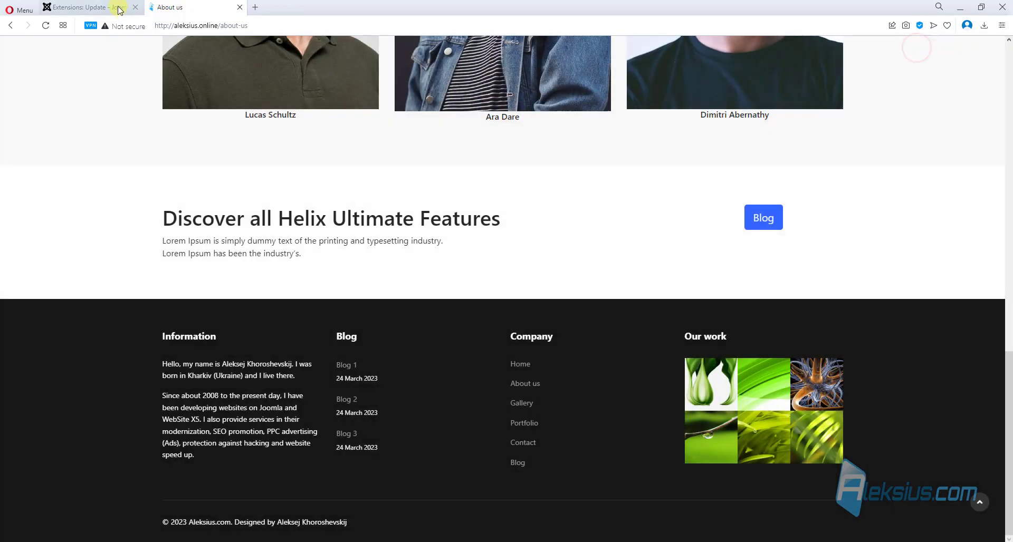
click(122, 7)
click(76, 215)
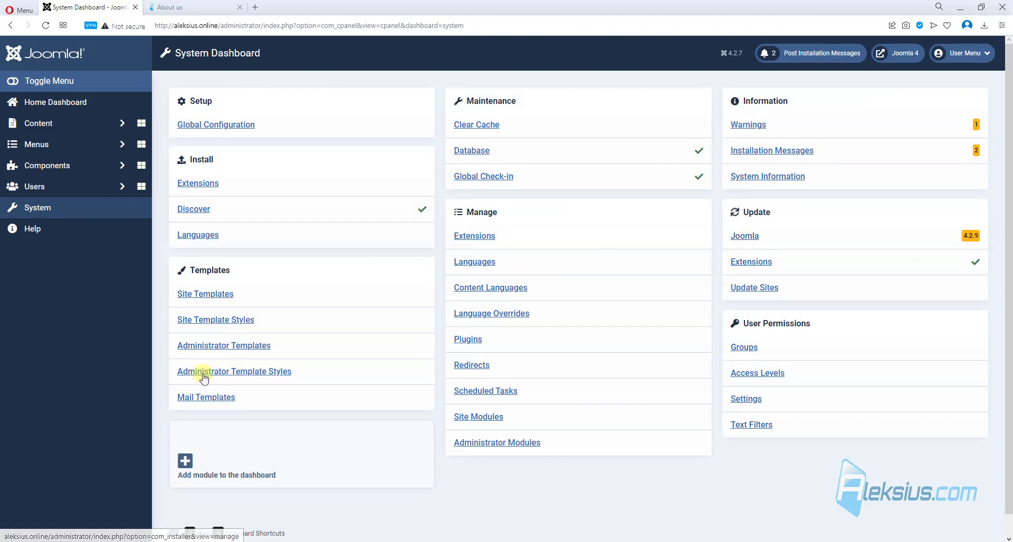
Issue a Let's Encrypt certificate for aleksius.online with its mail and www aliases.
mouse_move(218, 533)
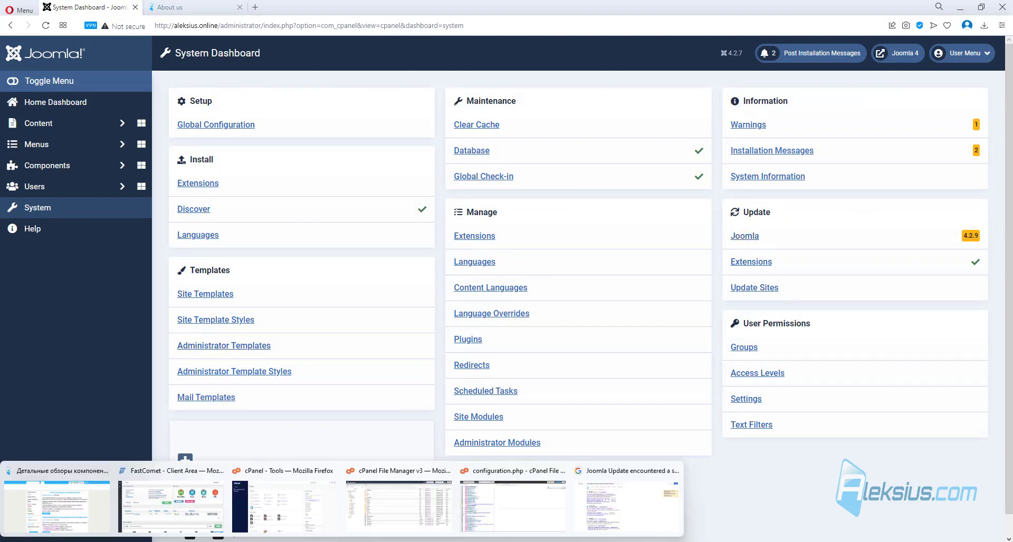
click(199, 505)
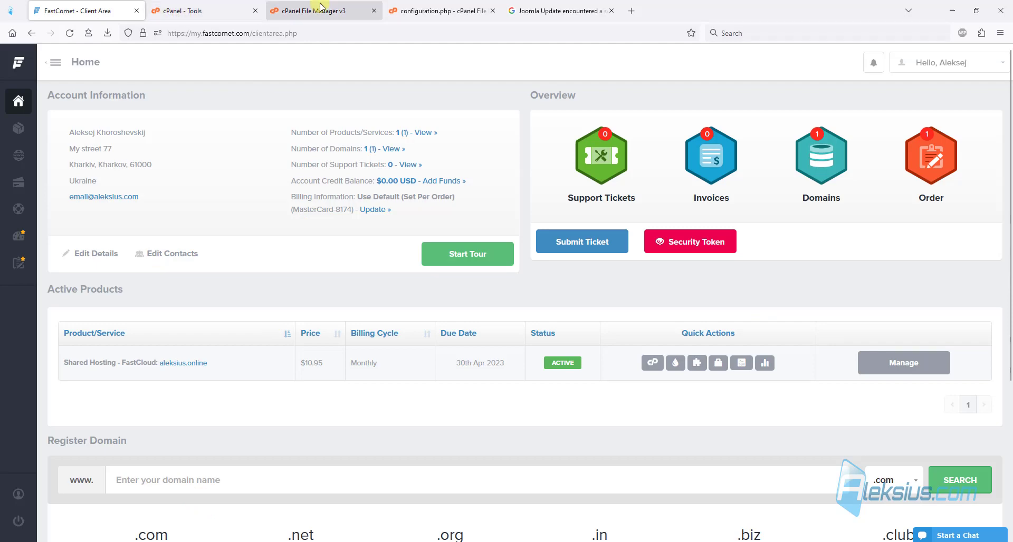
click(229, 15)
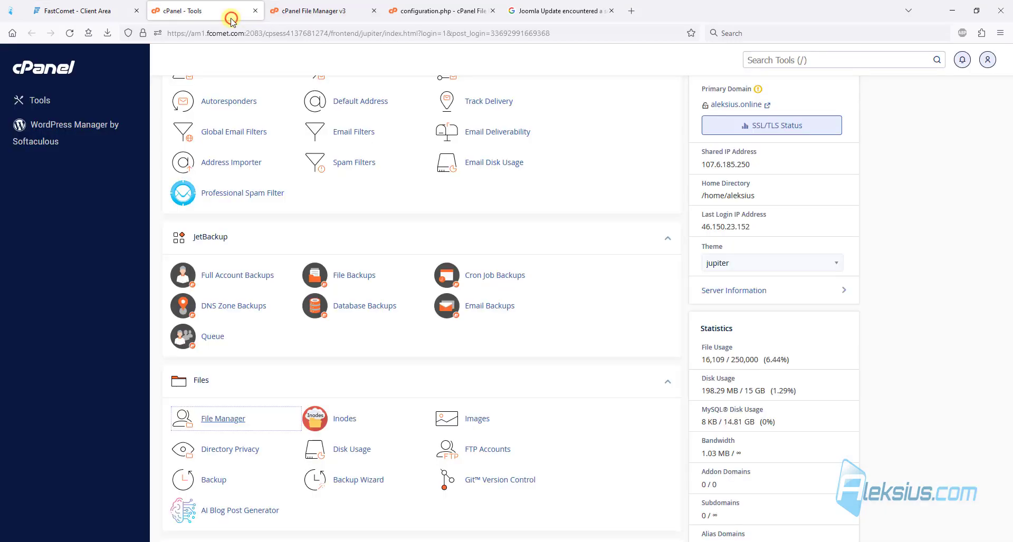
scroll(429, 239, down, 15)
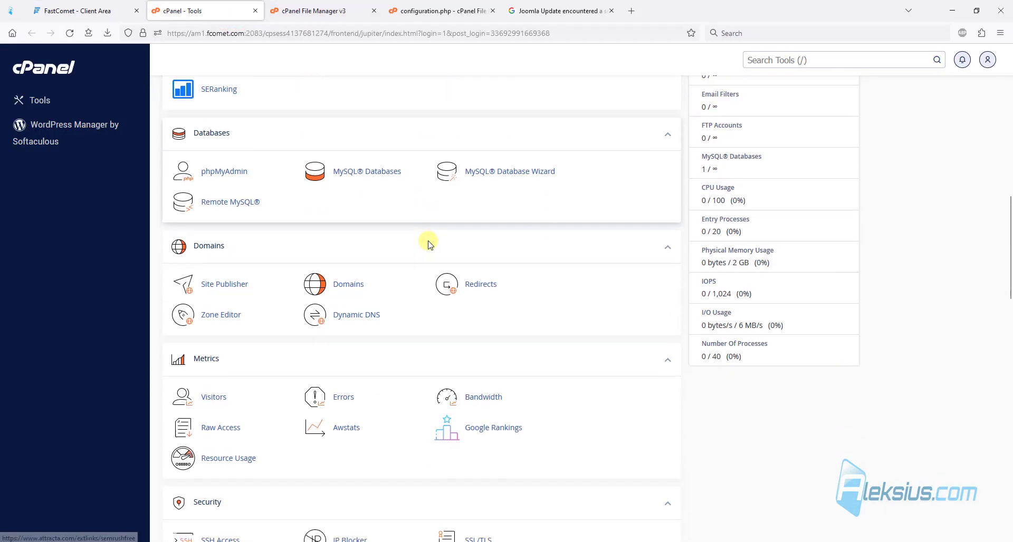
scroll(428, 244, down, 4)
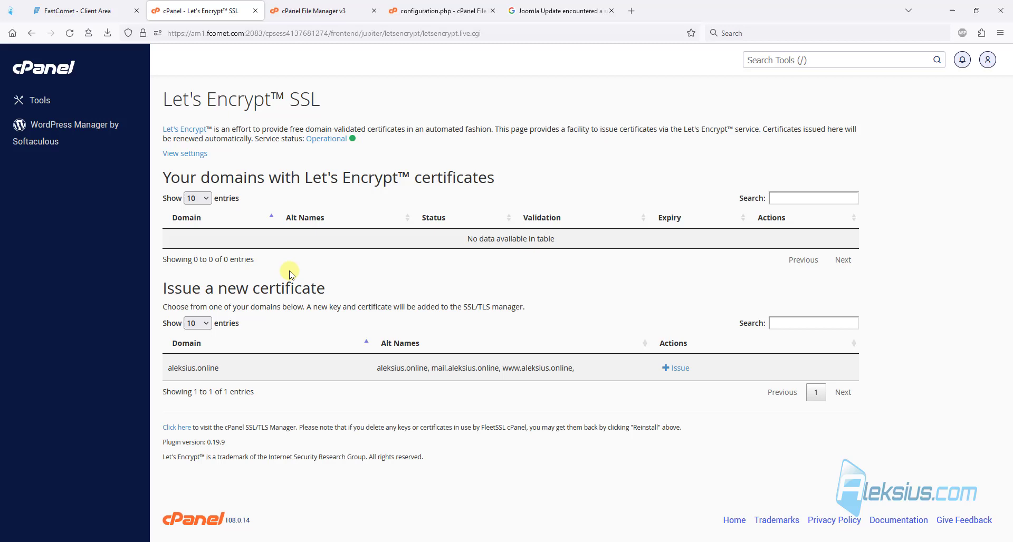
click(684, 364)
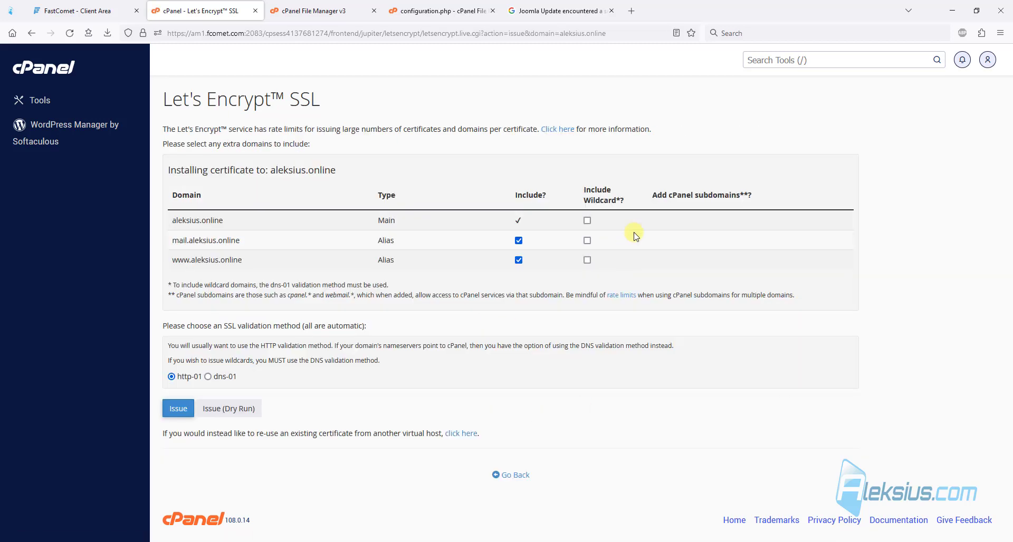
click(182, 409)
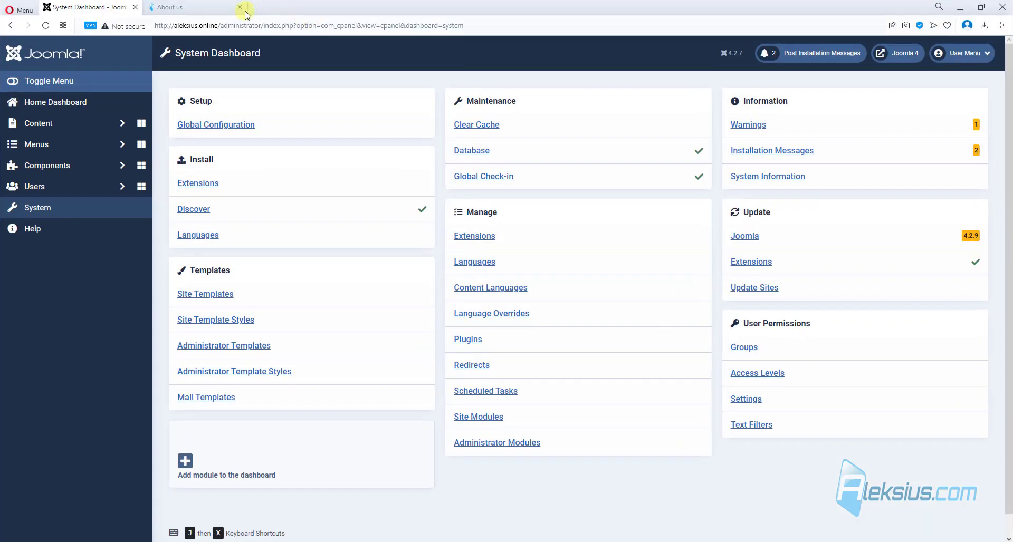
click(255, 7)
text(https://aleksius.online/)
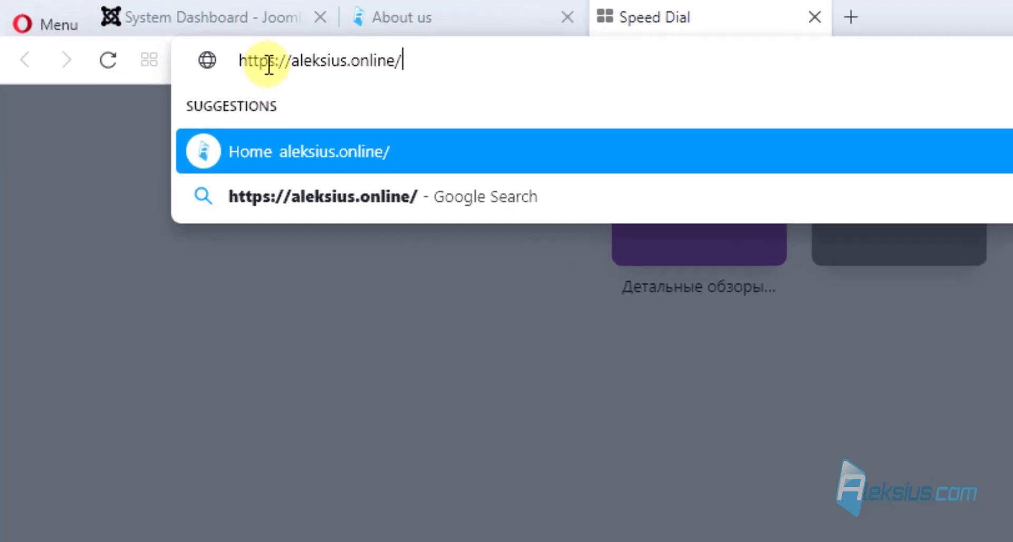
click(499, 60)
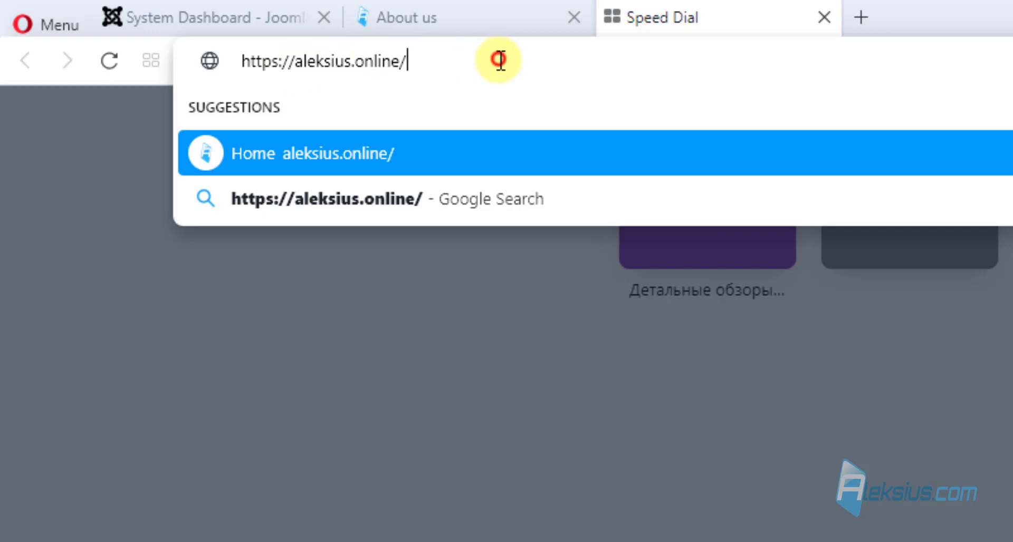
key(Return)
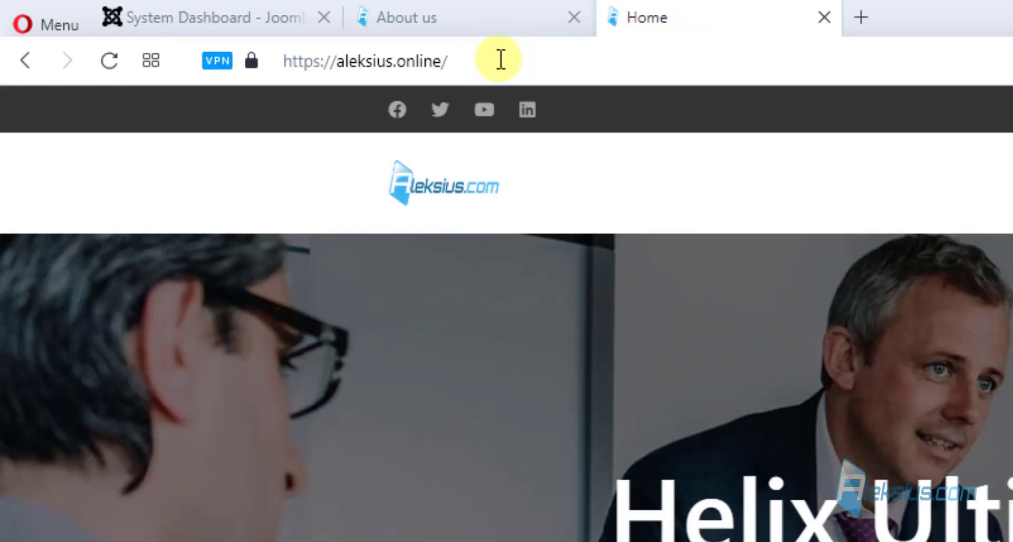
click(255, 64)
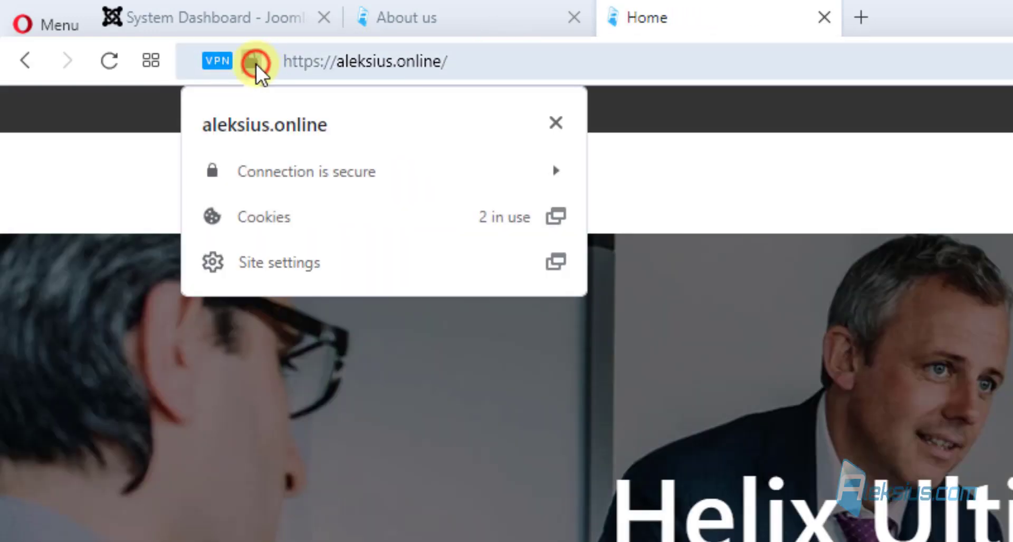
click(550, 184)
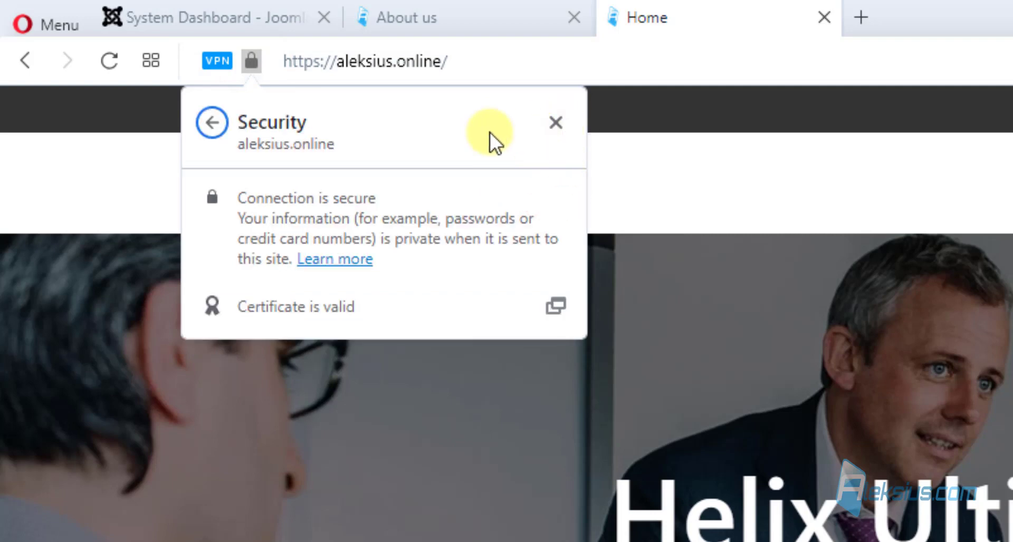
click(213, 124)
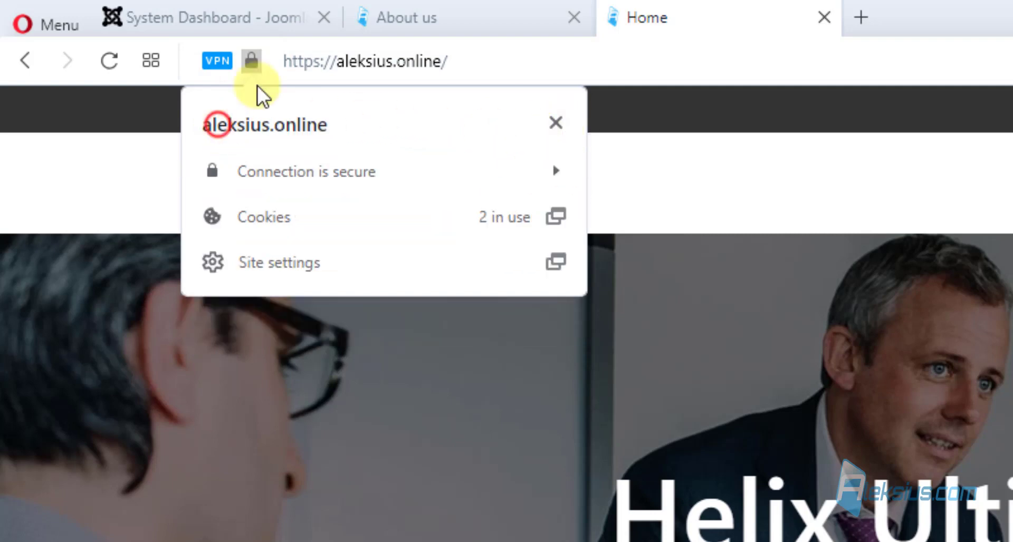
Compare with the admin tab's connection, then return to the Joomla Home Dashboard.
click(259, 12)
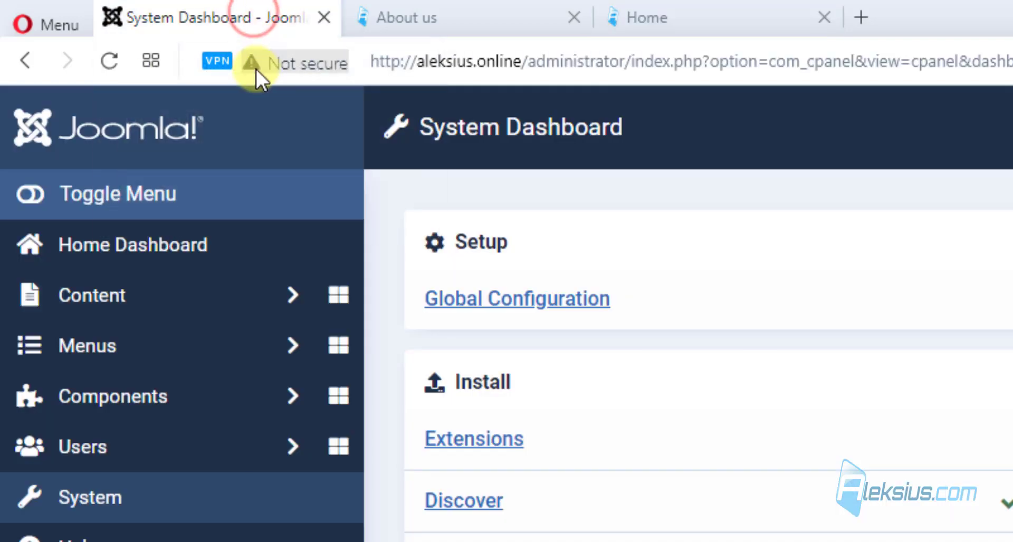
click(630, 21)
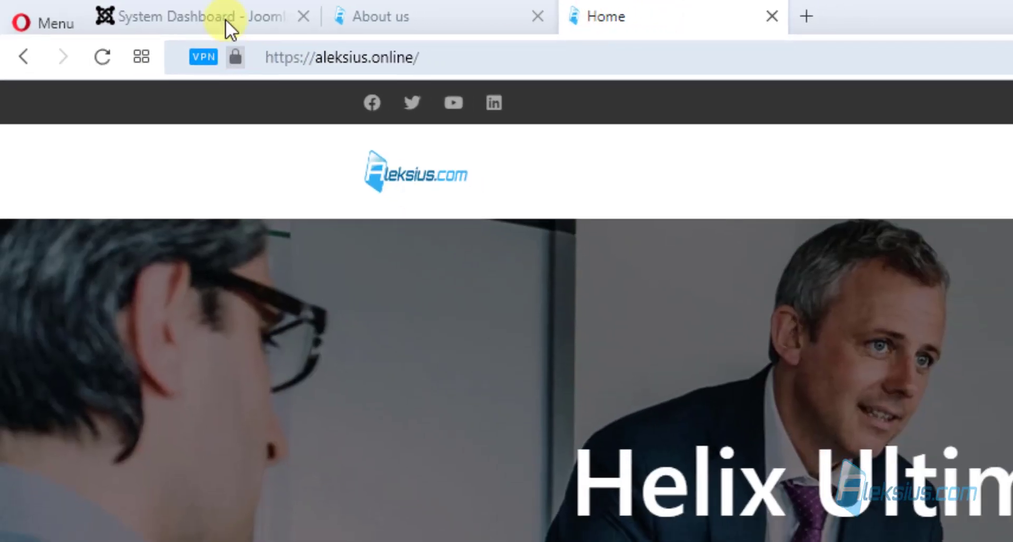
click(211, 17)
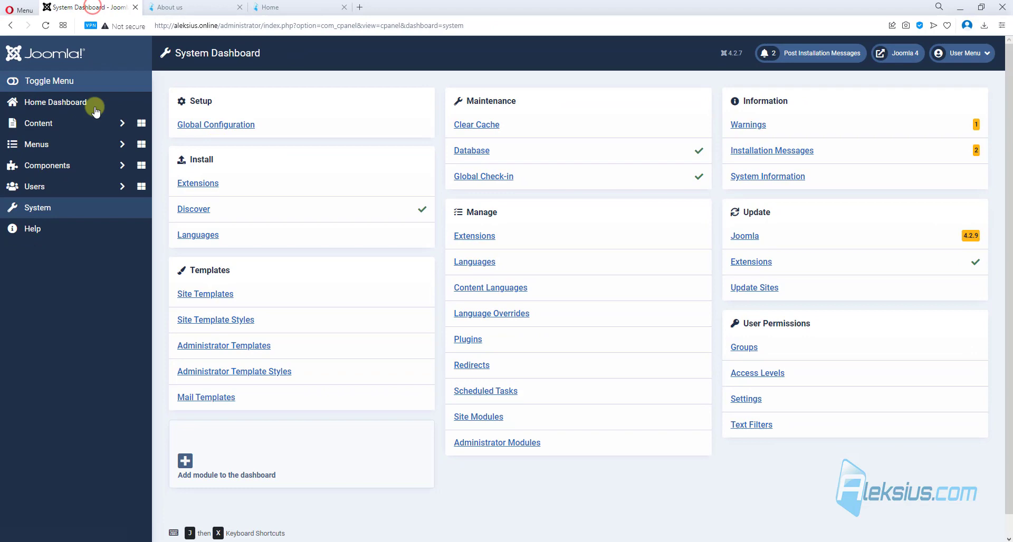
click(60, 122)
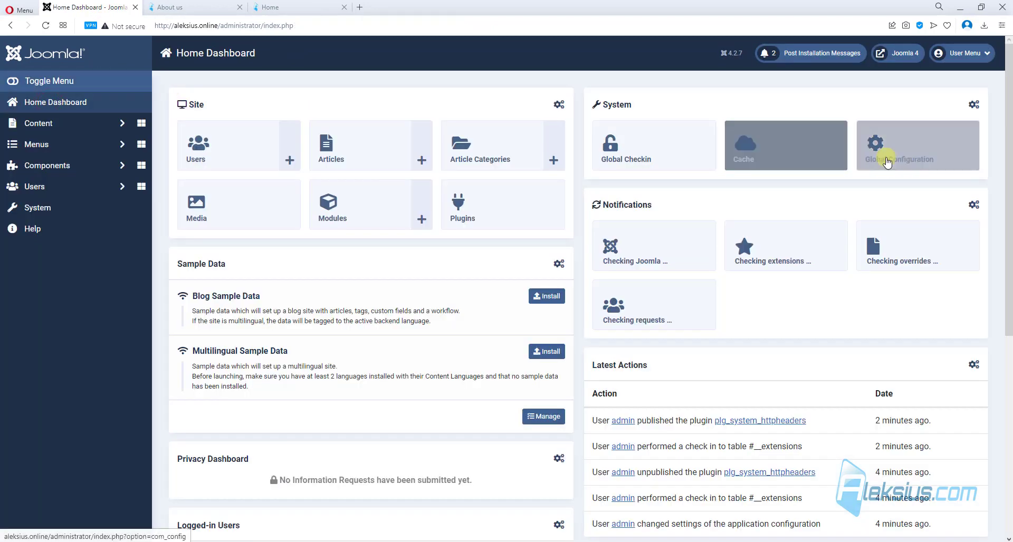
Set Force HTTPS to Entire Site in Global Configuration and save and close.
click(912, 160)
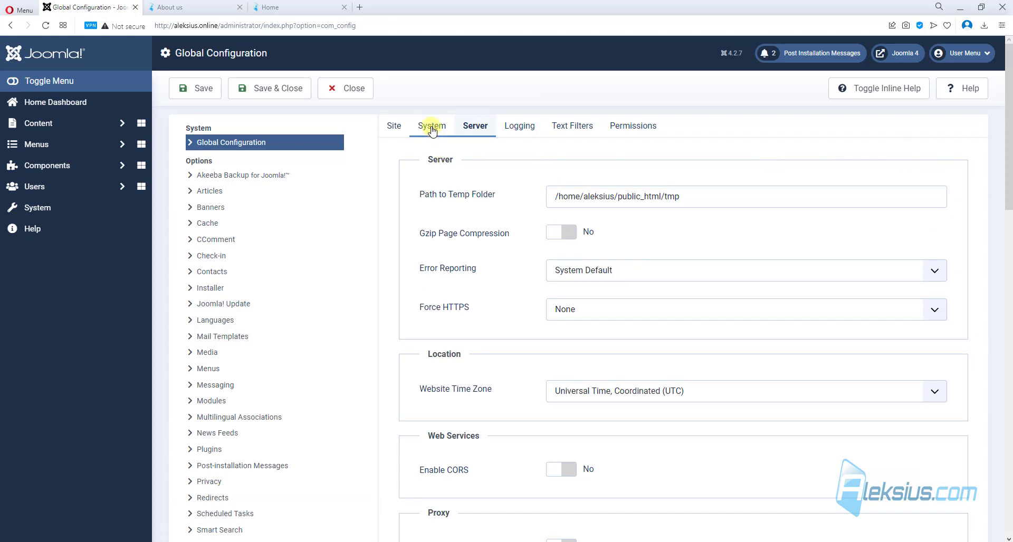
click(580, 310)
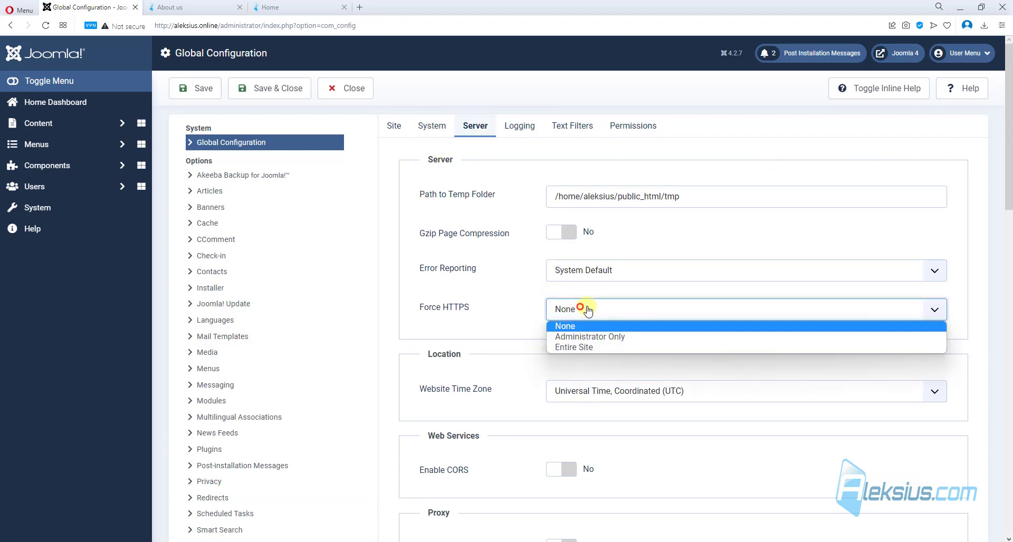
click(577, 348)
click(289, 89)
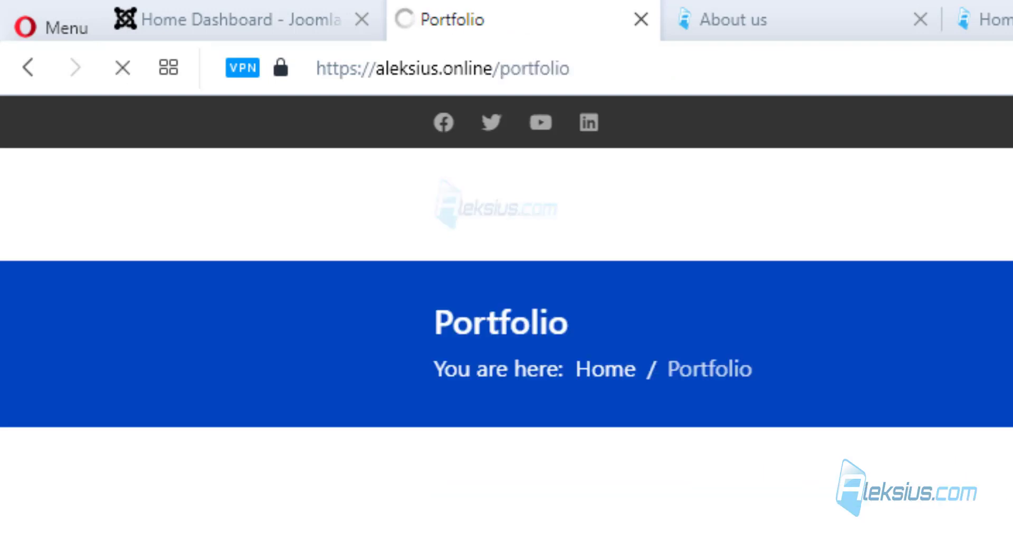
Check the site's Contact page, then paste the domain mailbox address into Global Configuration's From Email.
click(805, 80)
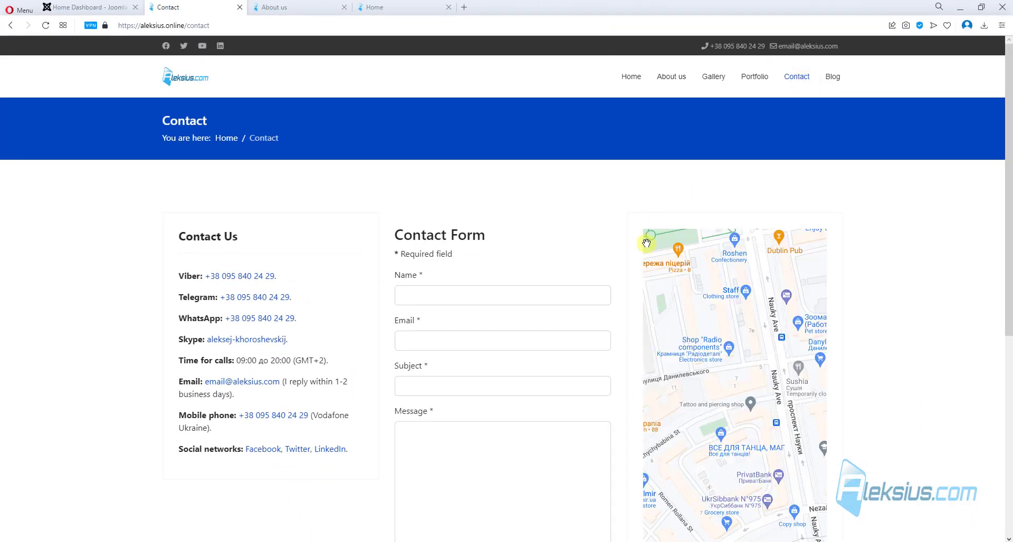
scroll(538, 222, down, 4)
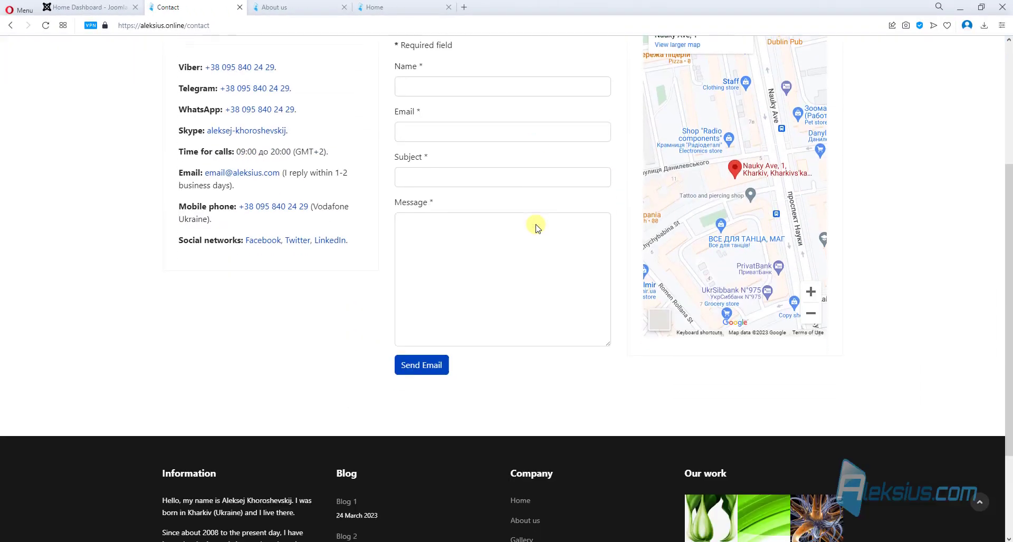
click(74, 7)
click(877, 175)
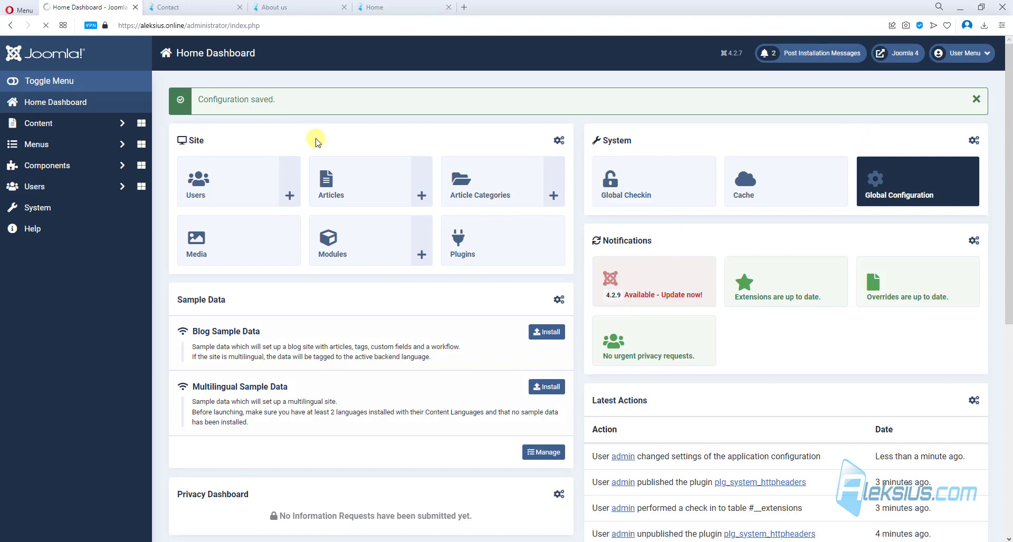
click(475, 126)
scroll(475, 132, down, 10)
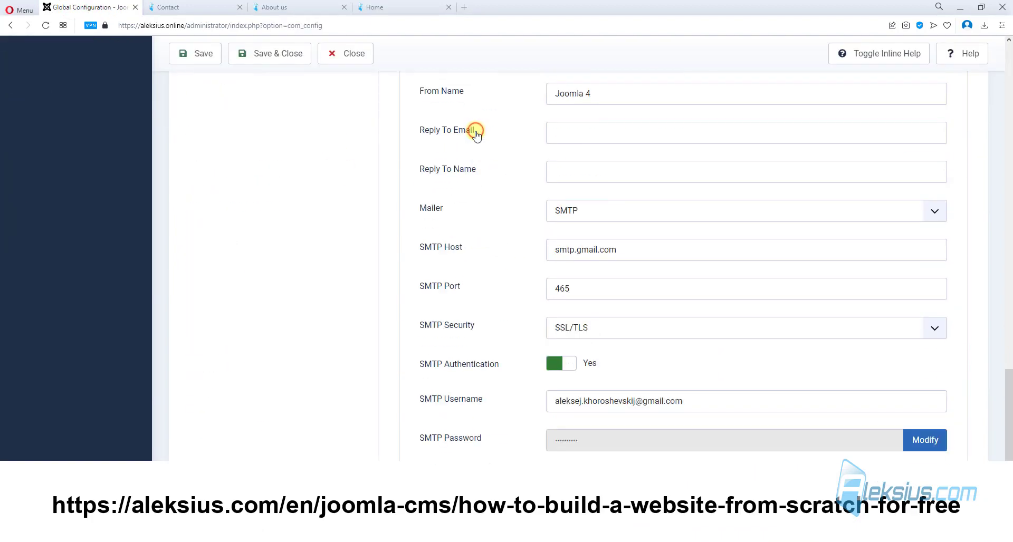
scroll(667, 288, up, 1)
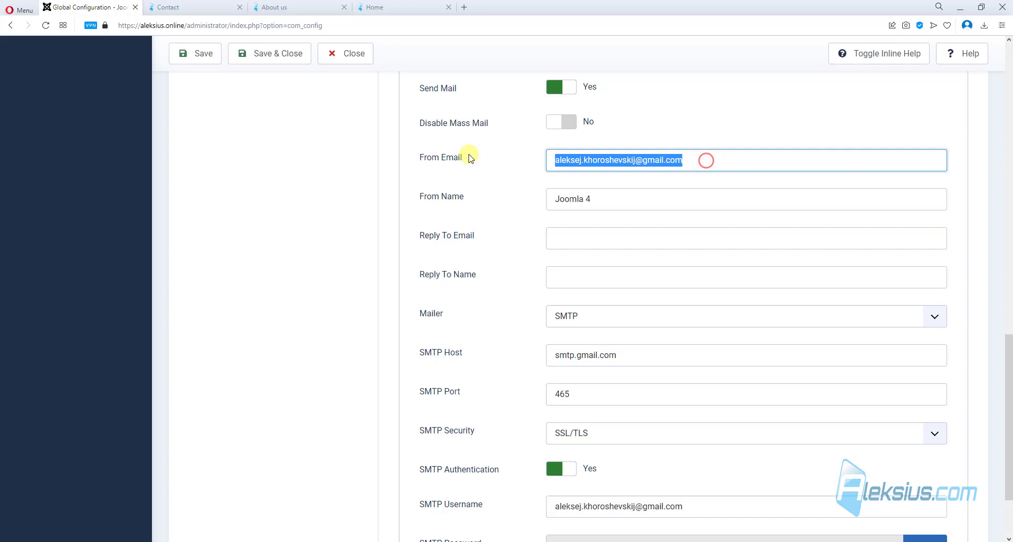
key(ctrl+v)
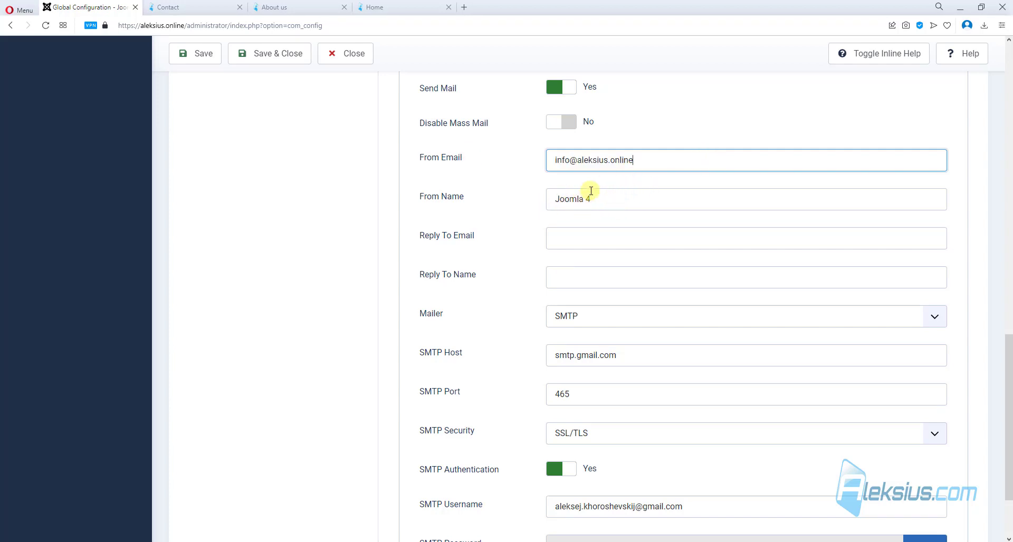
scroll(594, 202, down, 2)
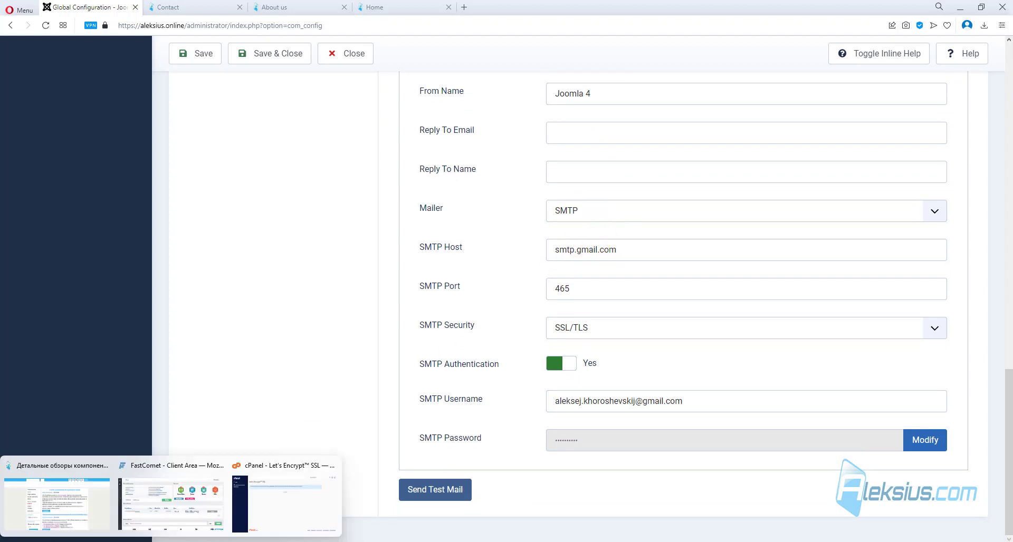
Open the info mailbox's webmail from cPanel and select am1.fcomet.com in the configuration message.
click(191, 518)
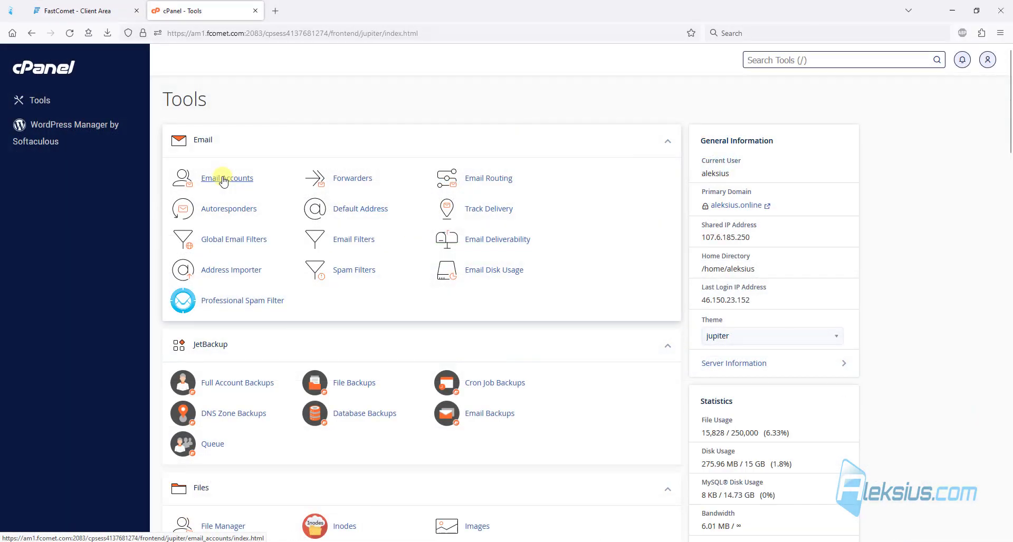
click(226, 180)
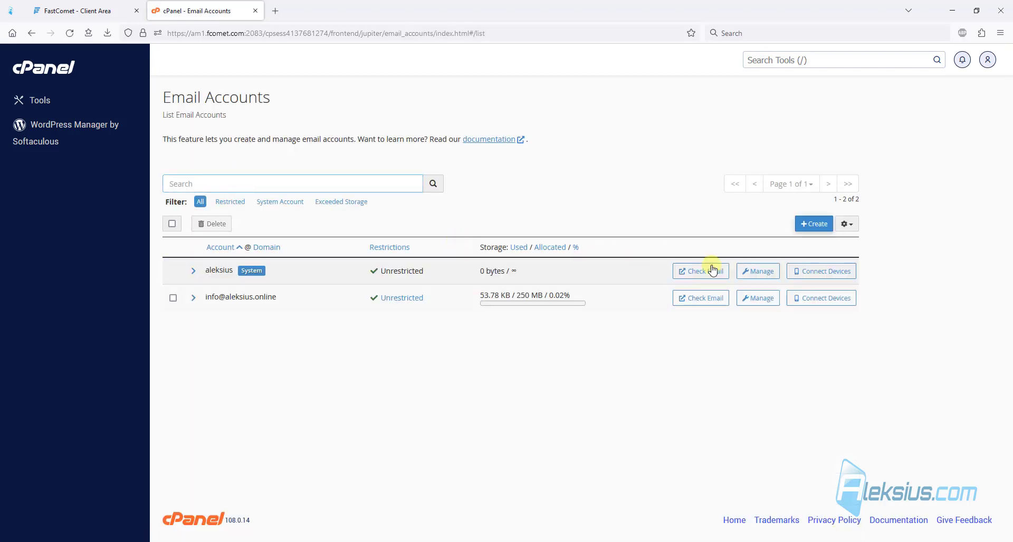
click(707, 298)
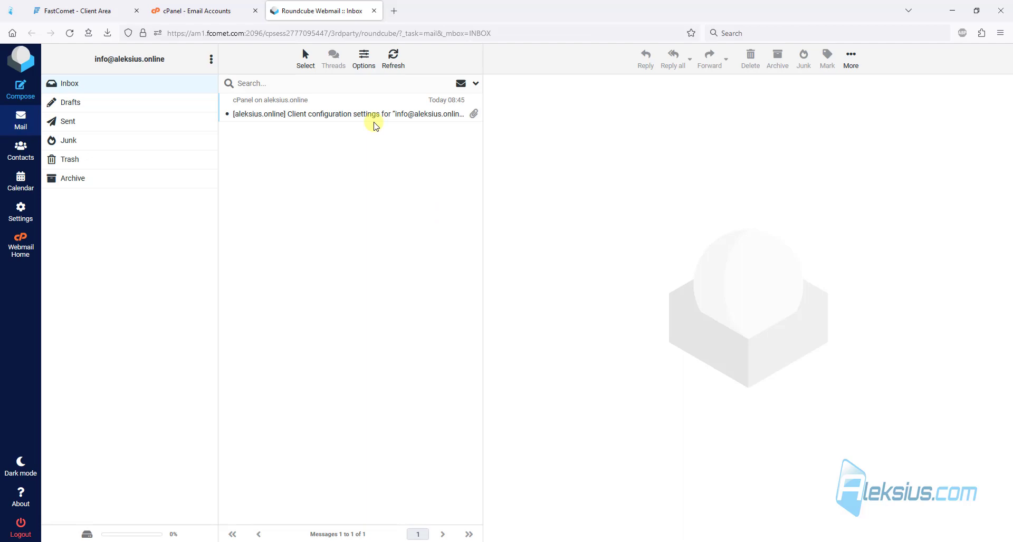
click(373, 115)
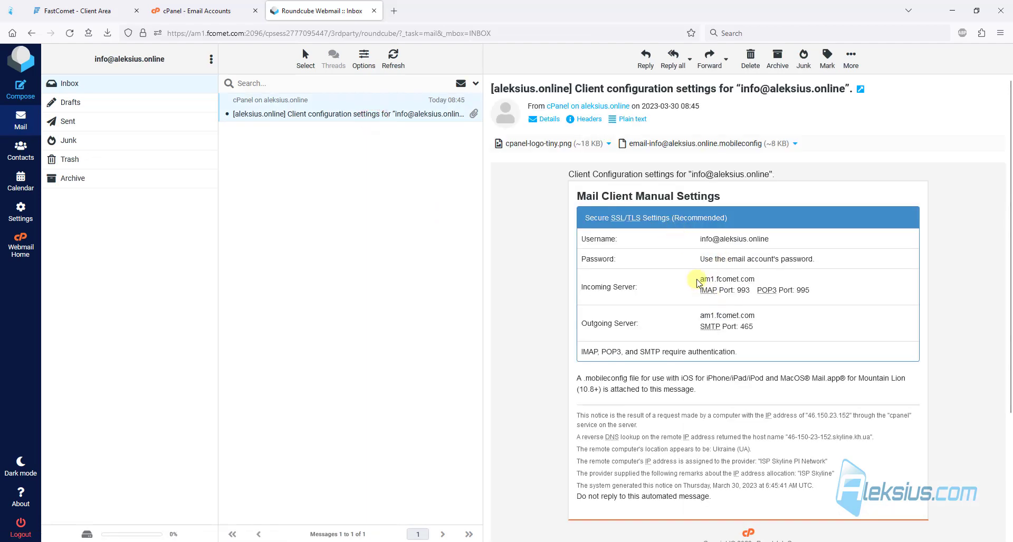
drag(702, 317, 755, 317)
key(ctrl+c)
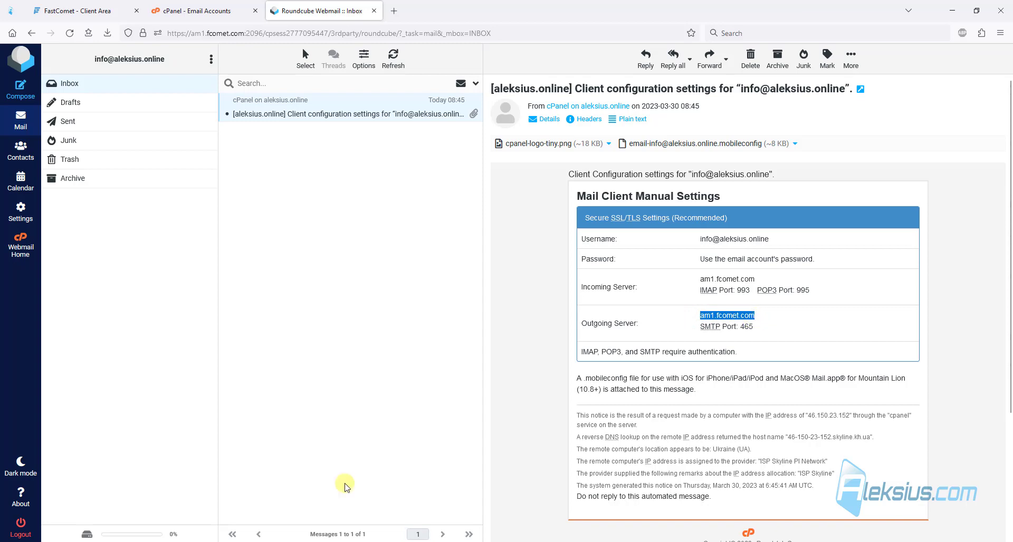
Replace the SMTP Host with am1.fcomet.com.
click(261, 541)
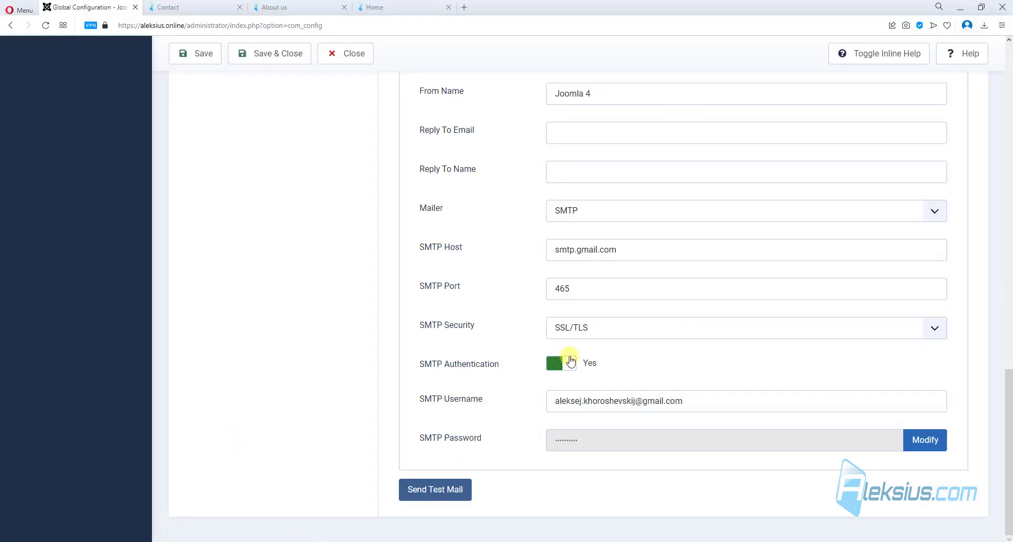
triple_click(678, 253)
key(ctrl+v)
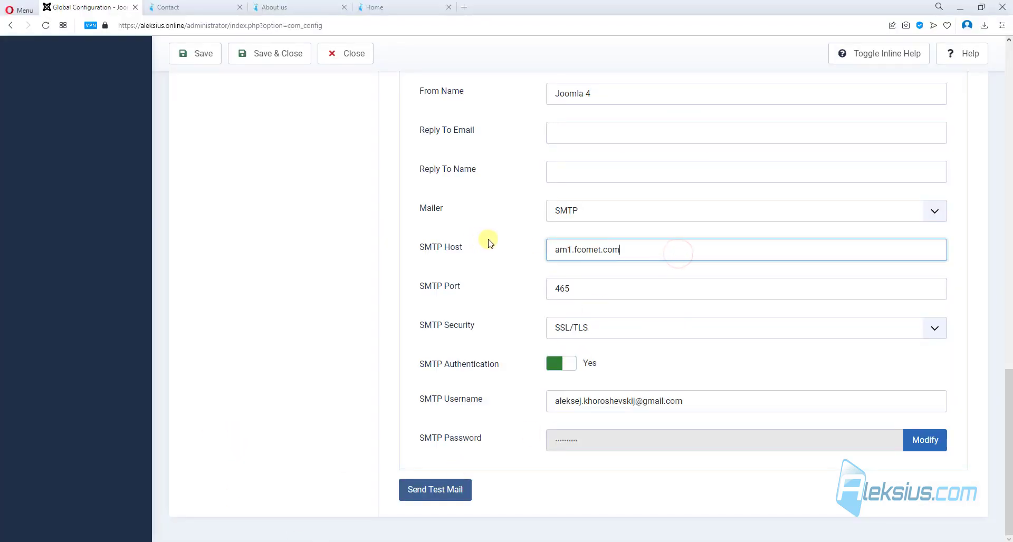
scroll(636, 195, up, 1)
Set the SMTP Username to the domain mailbox address and enter the mailbox password.
click(651, 108)
key(ctrl+a)
key(ctrl+c)
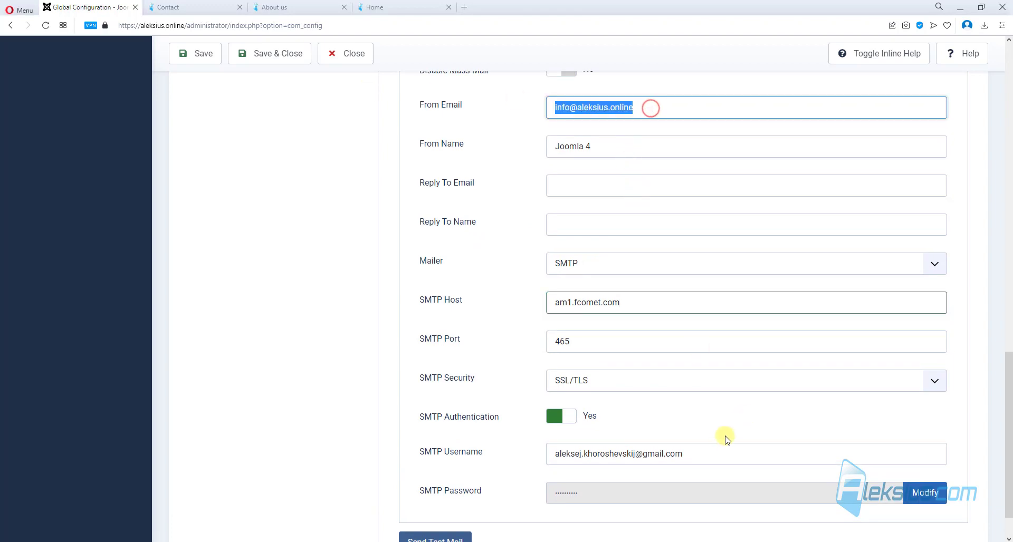
triple_click(715, 453)
key(ctrl+v)
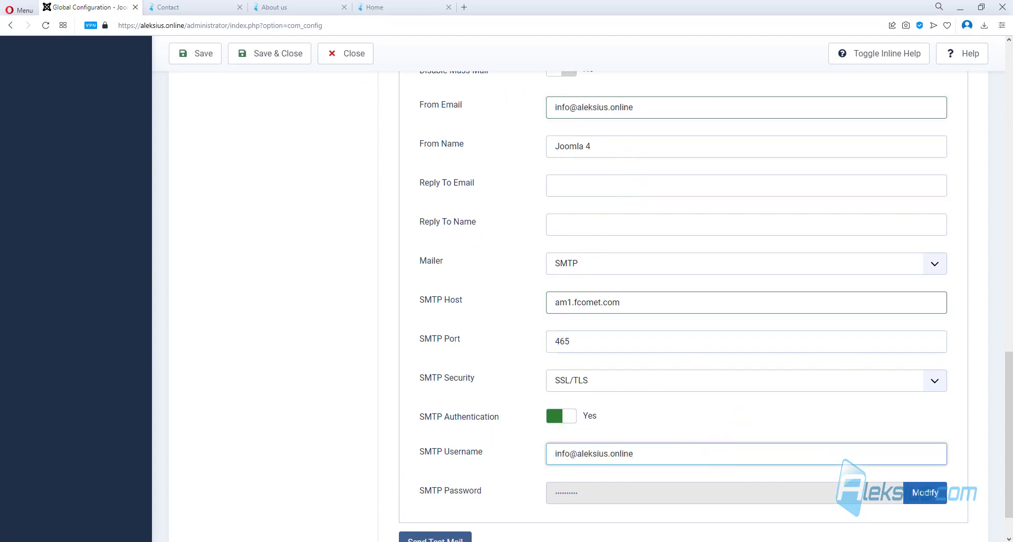
key(Tab)
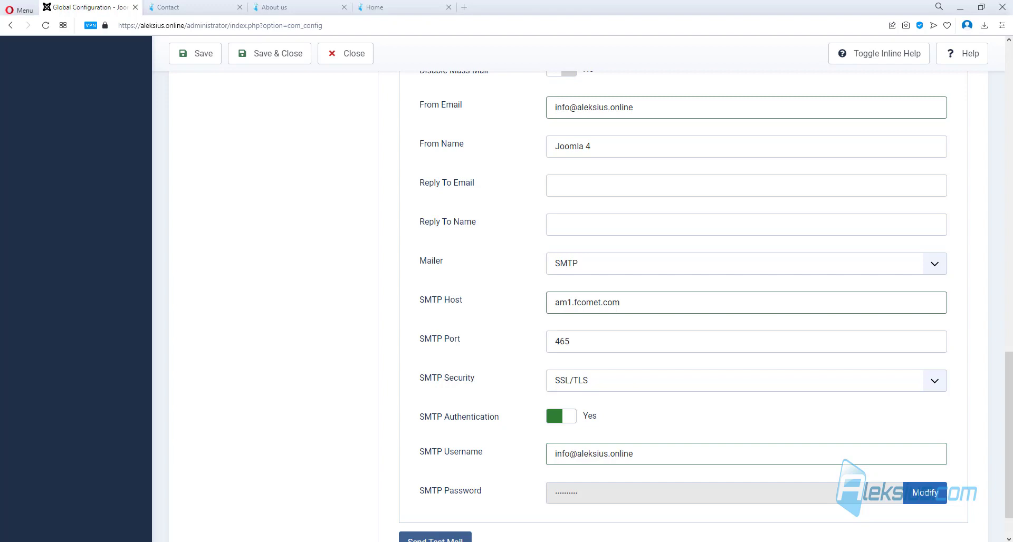
click(921, 493)
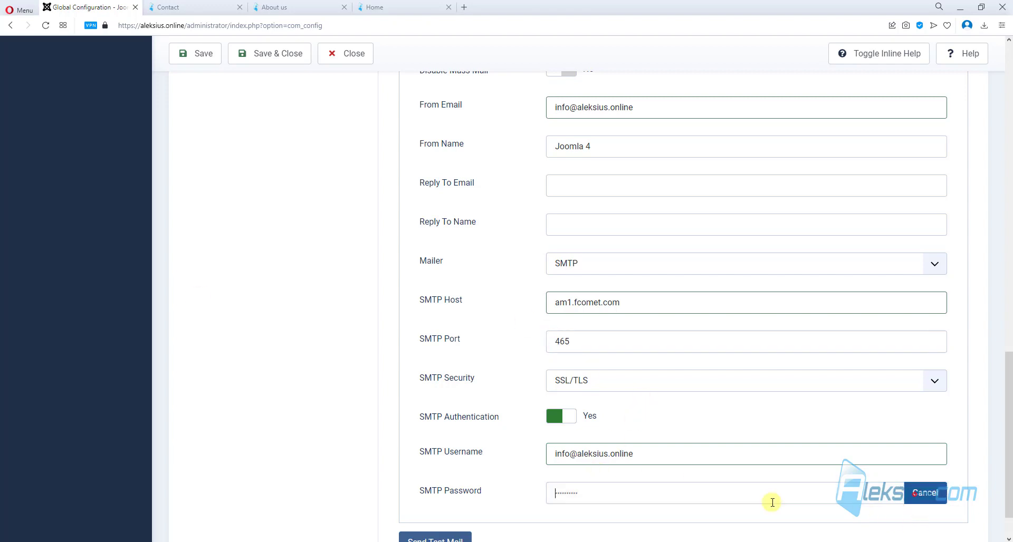
click(680, 496)
key(ctrl+v)
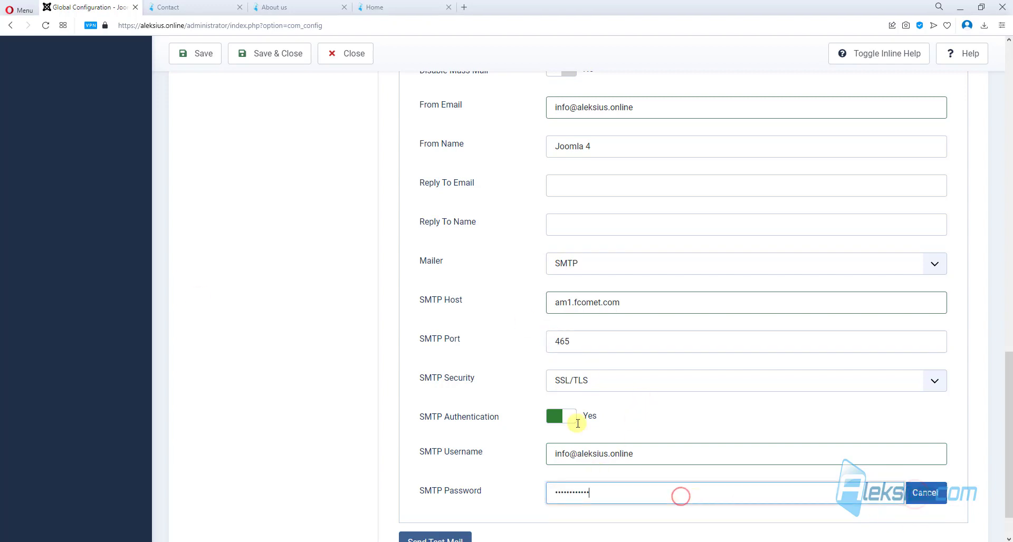
Save the mail configuration and send a test e-mail.
click(208, 57)
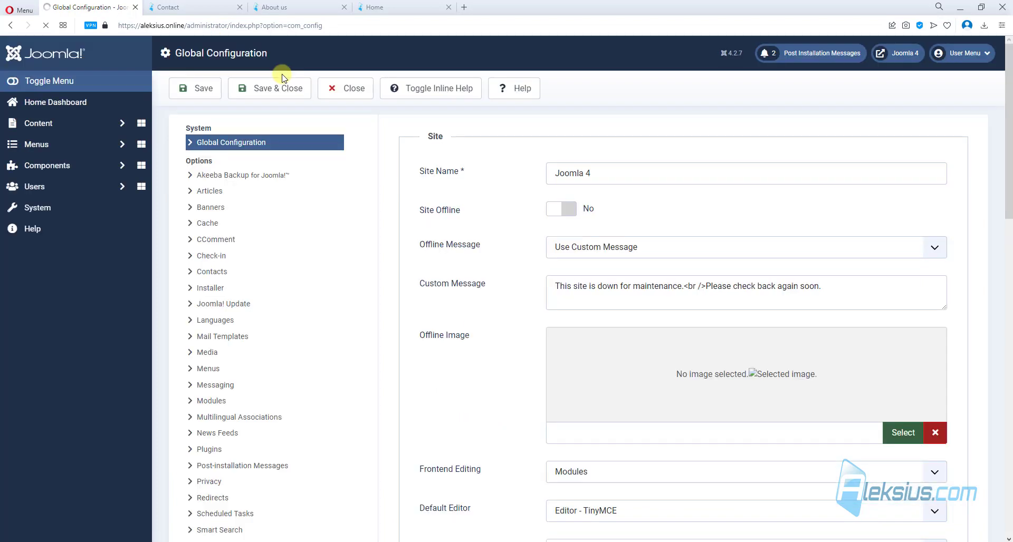
click(975, 126)
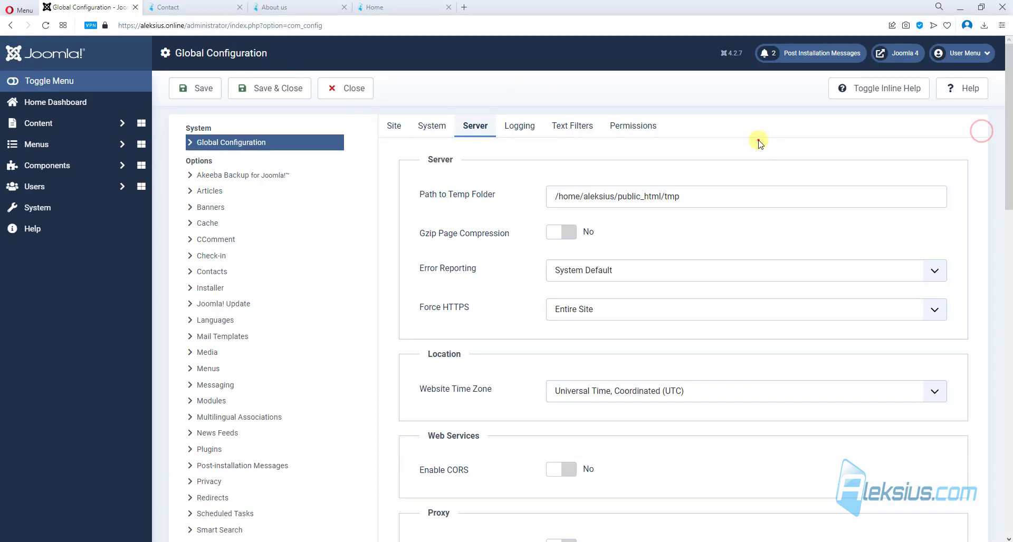
scroll(757, 142, down, 15)
click(435, 490)
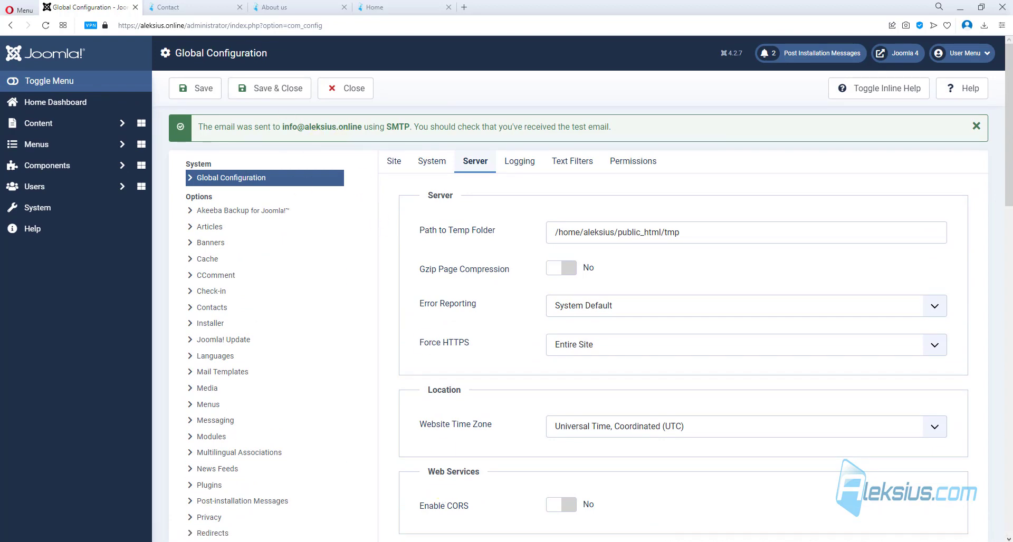
Confirm the 'Test mail from Joomla 4' message arrived in the webmail inbox.
mouse_move(226, 538)
click(416, 486)
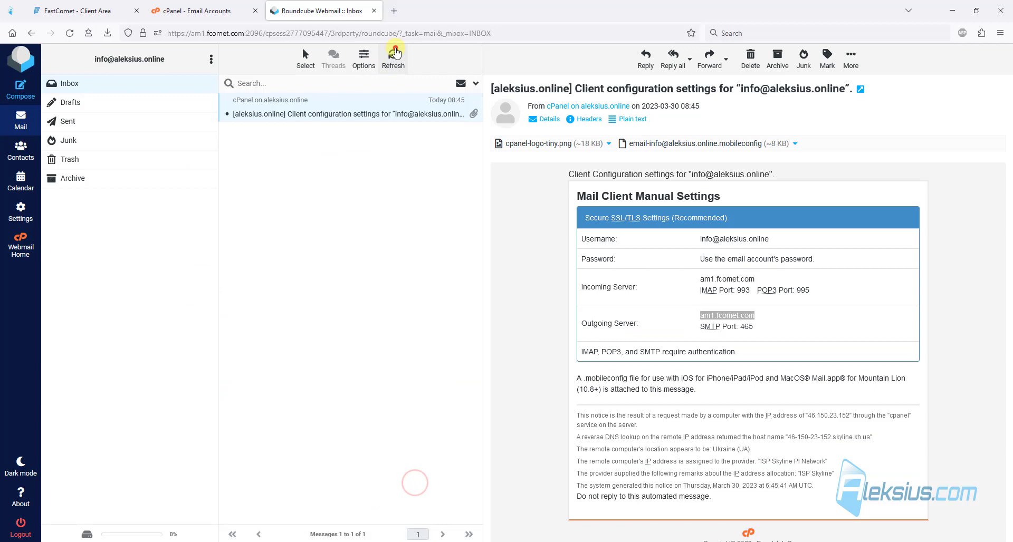
click(393, 56)
click(132, 84)
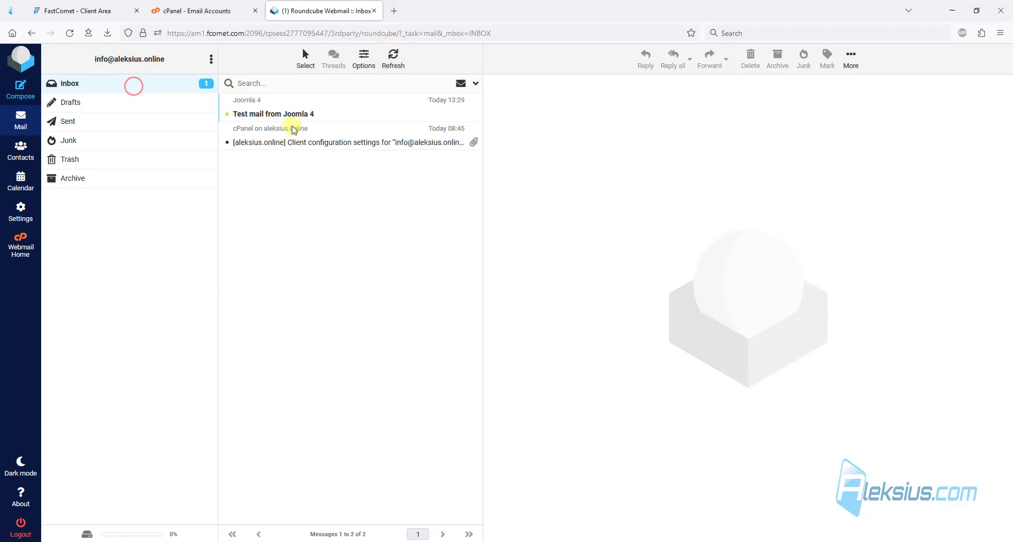
click(296, 111)
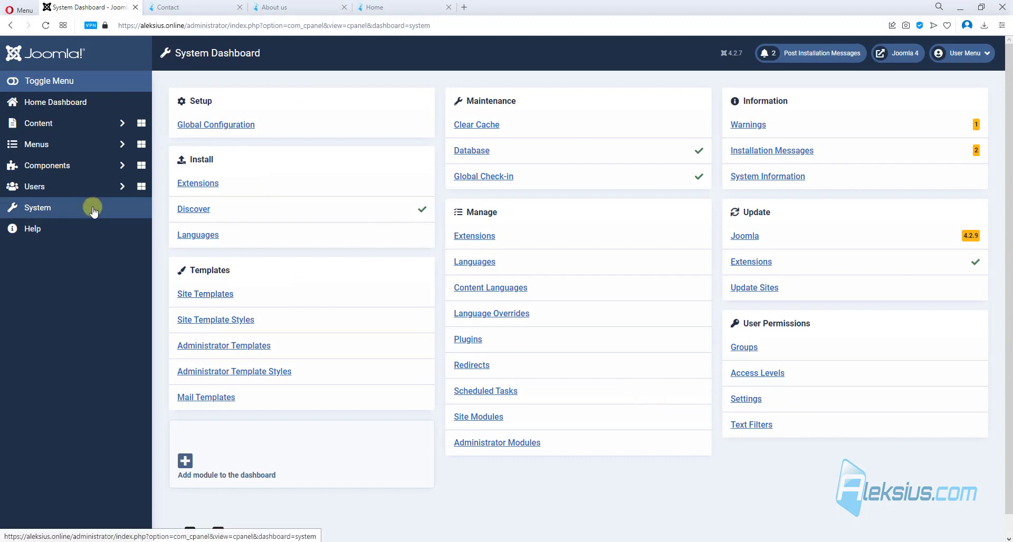
click(88, 164)
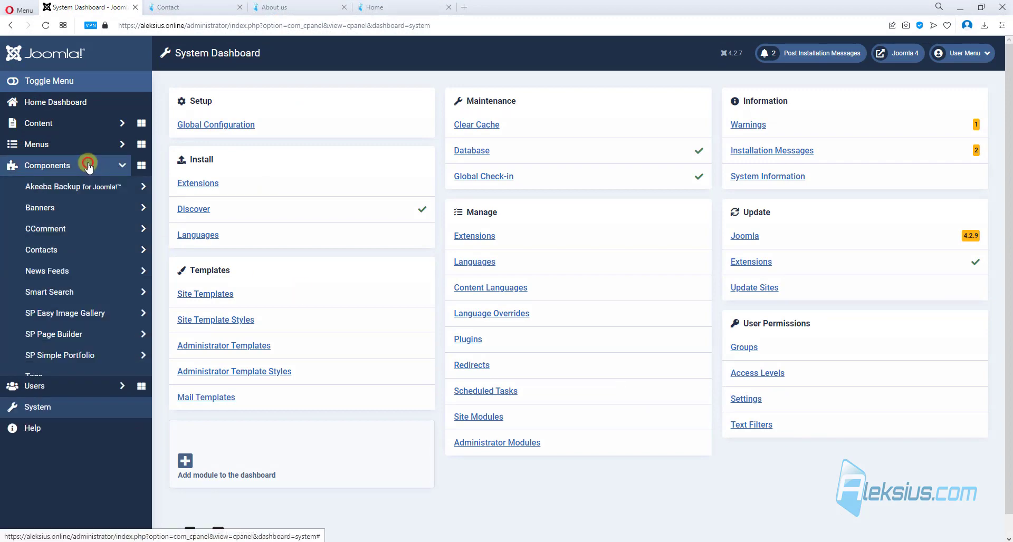
click(77, 190)
click(72, 210)
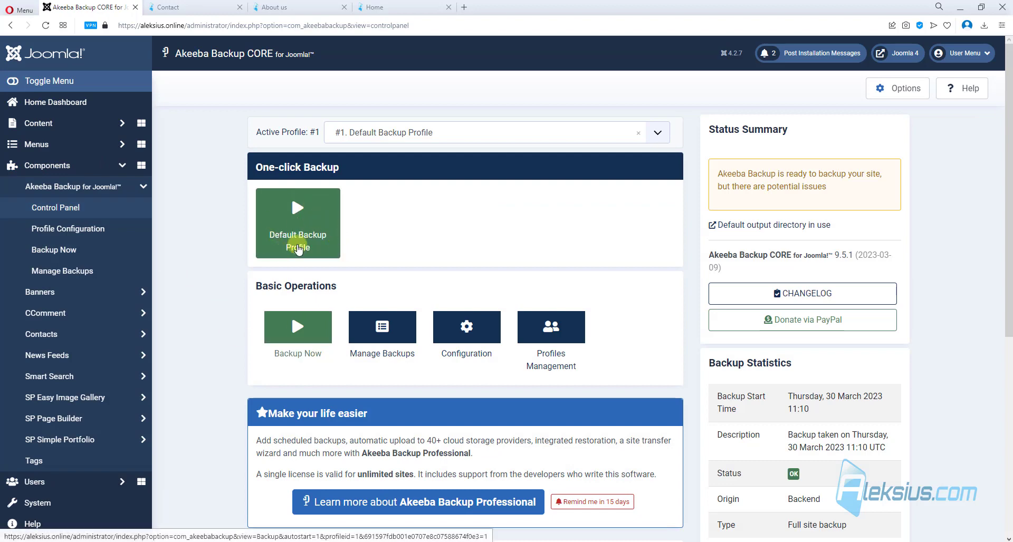
click(284, 211)
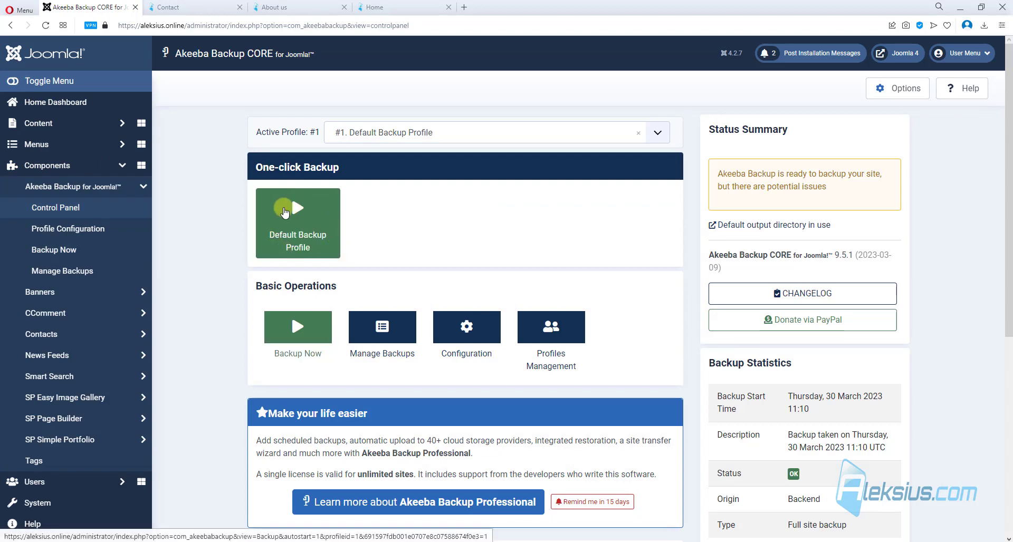
scroll(170, 245, down, 2)
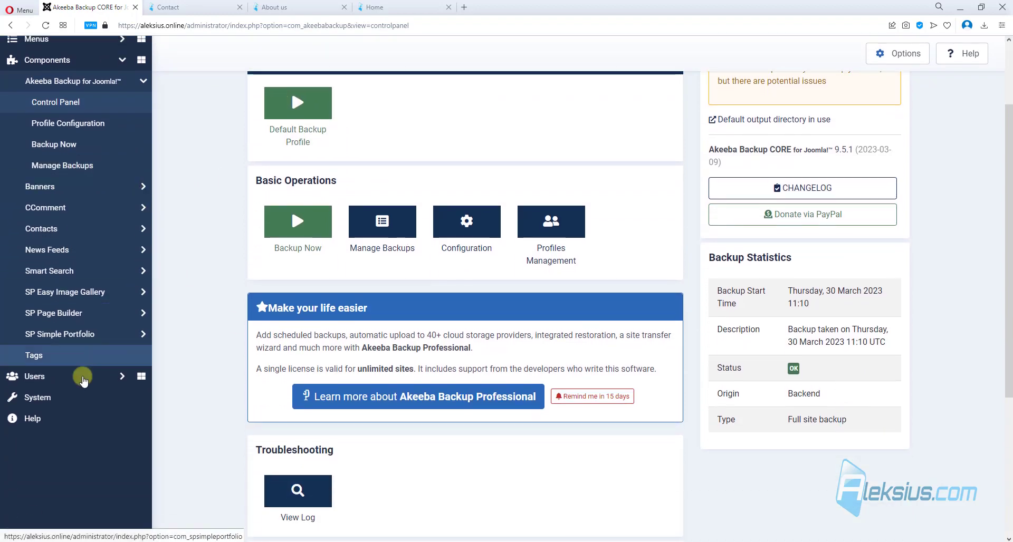
click(75, 399)
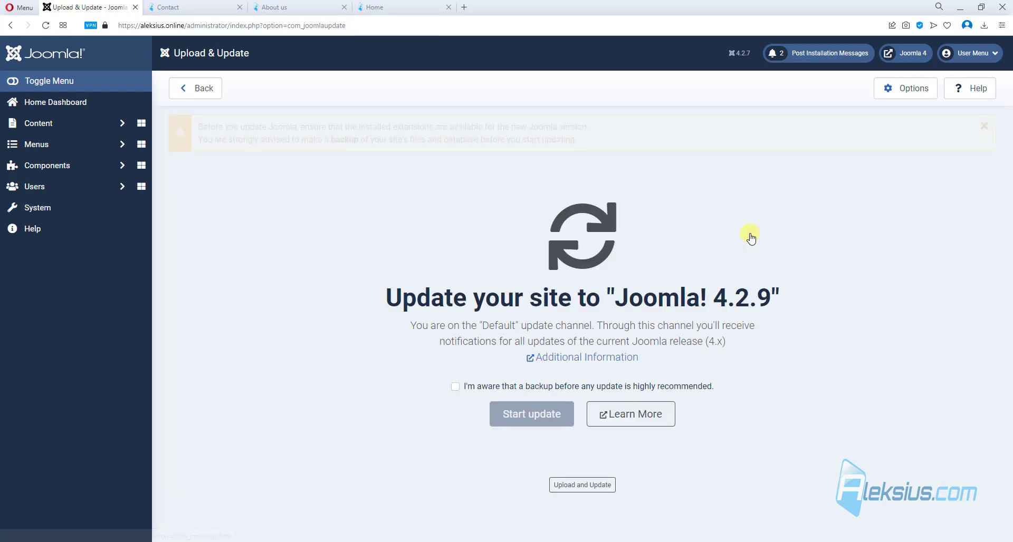
Acknowledge the backup recommendation and start the core update to Joomla 4.2.9.
click(505, 391)
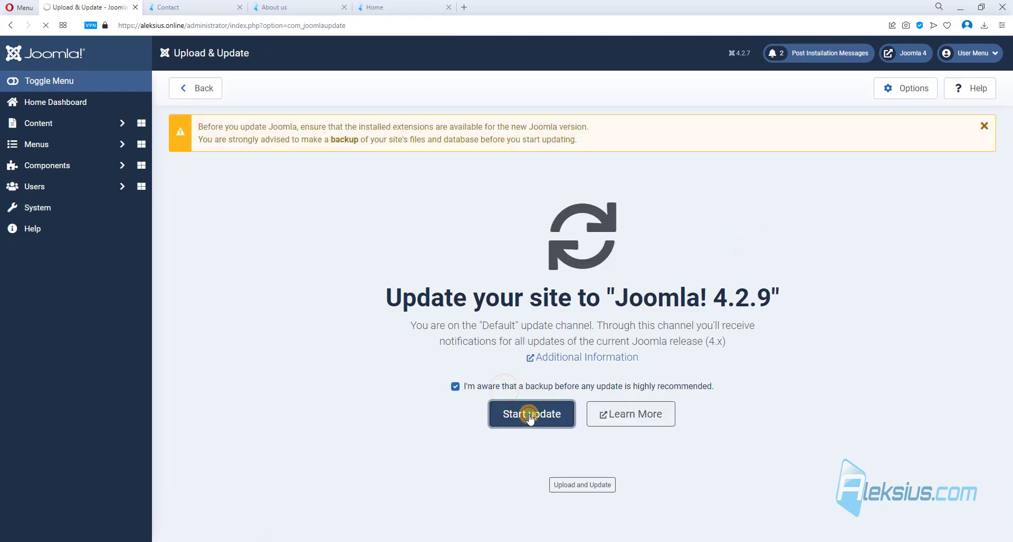
click(529, 415)
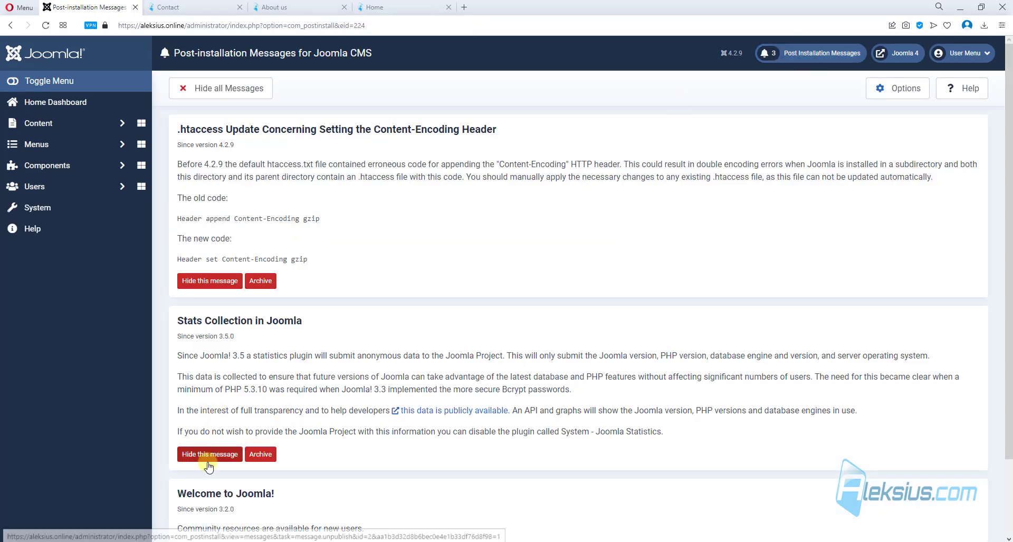
Hide the Stats Collection and Welcome messages, then select 'Content-Encoding gzip' in the old code line.
click(208, 455)
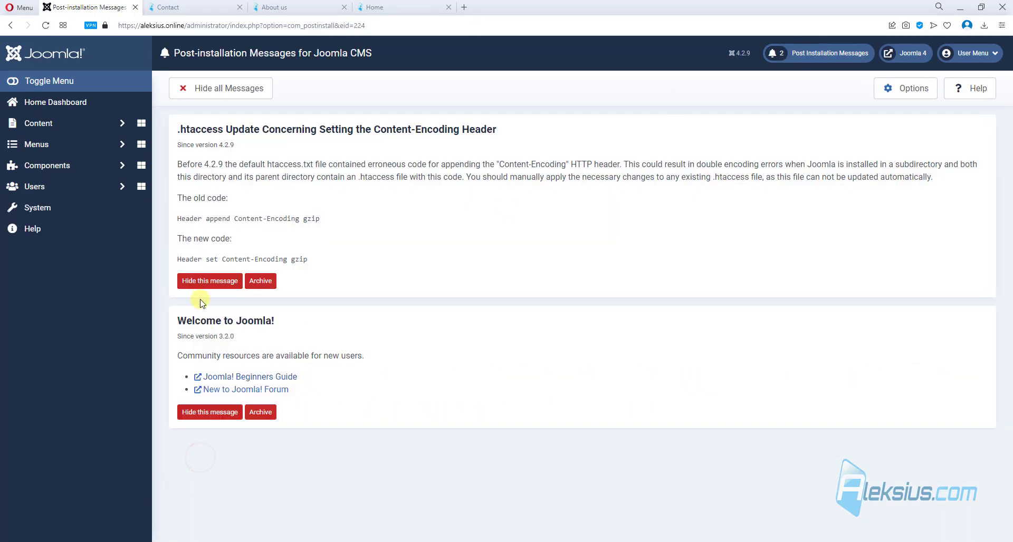
click(211, 414)
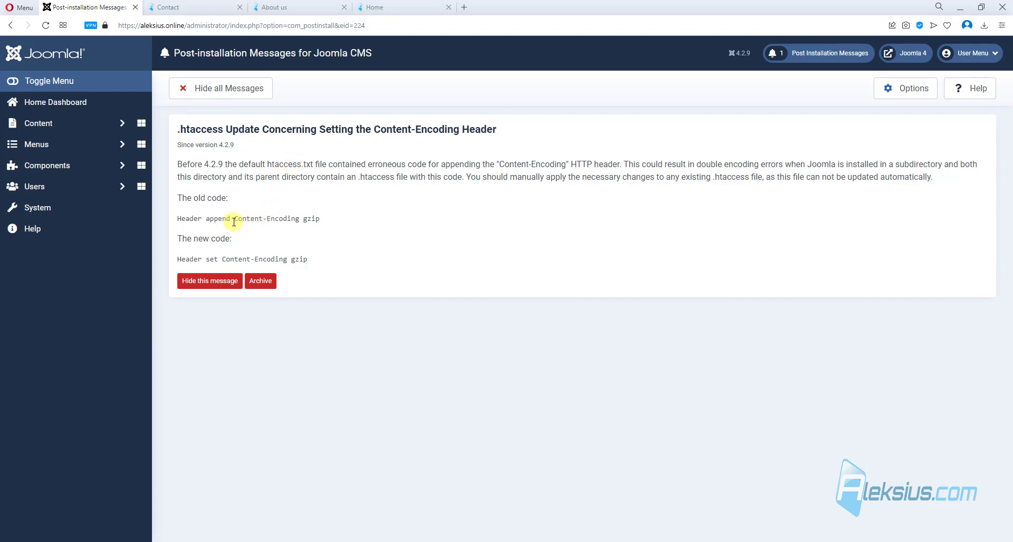
drag(236, 219, 318, 219)
key(ctrl+c)
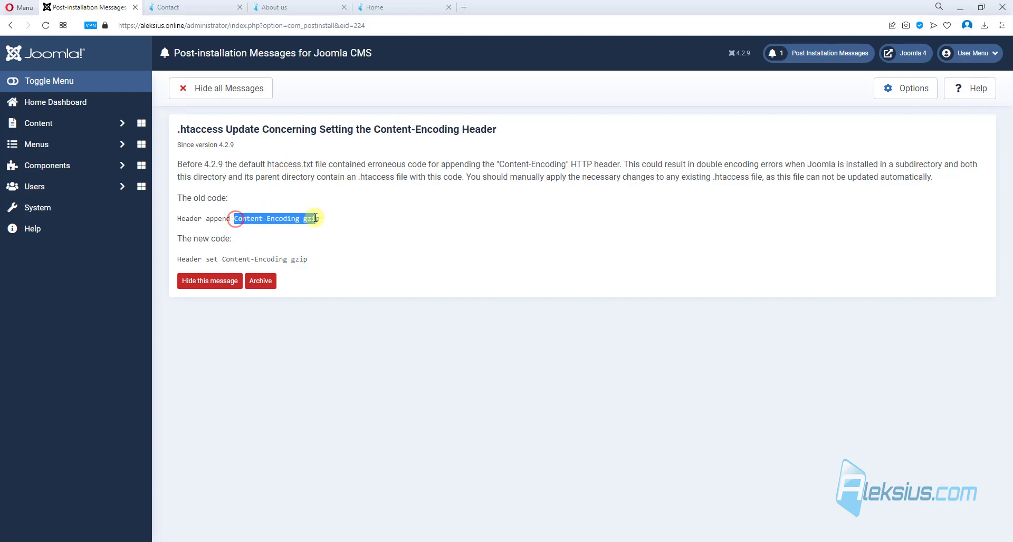
From cPanel Tools, open public_html/.htaccess in File Manager's code editor.
click(101, 539)
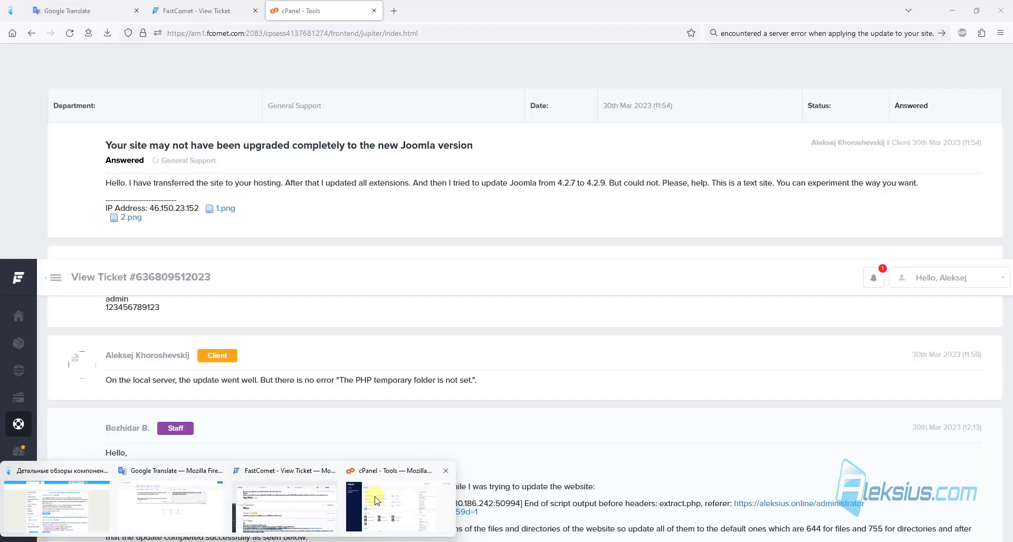
click(397, 504)
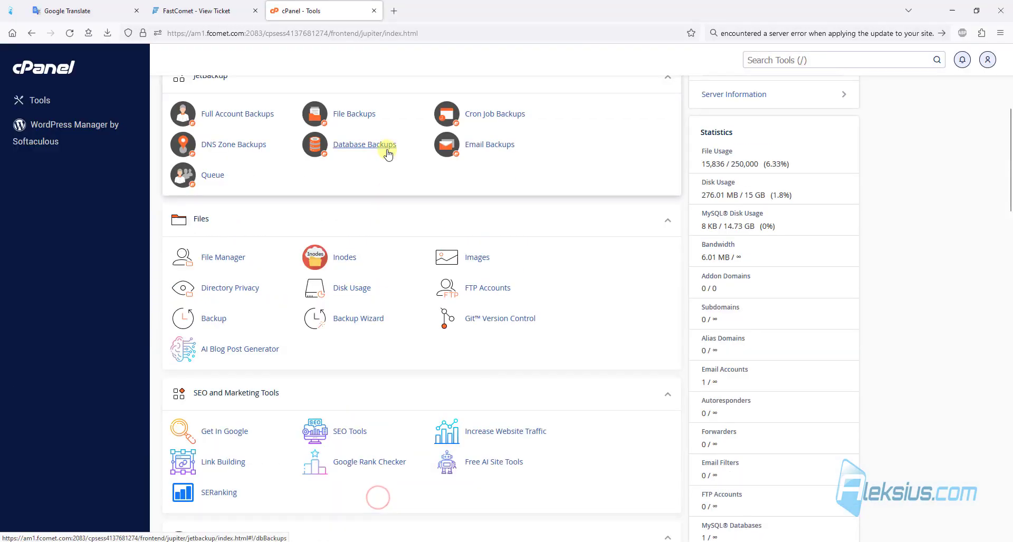
click(226, 260)
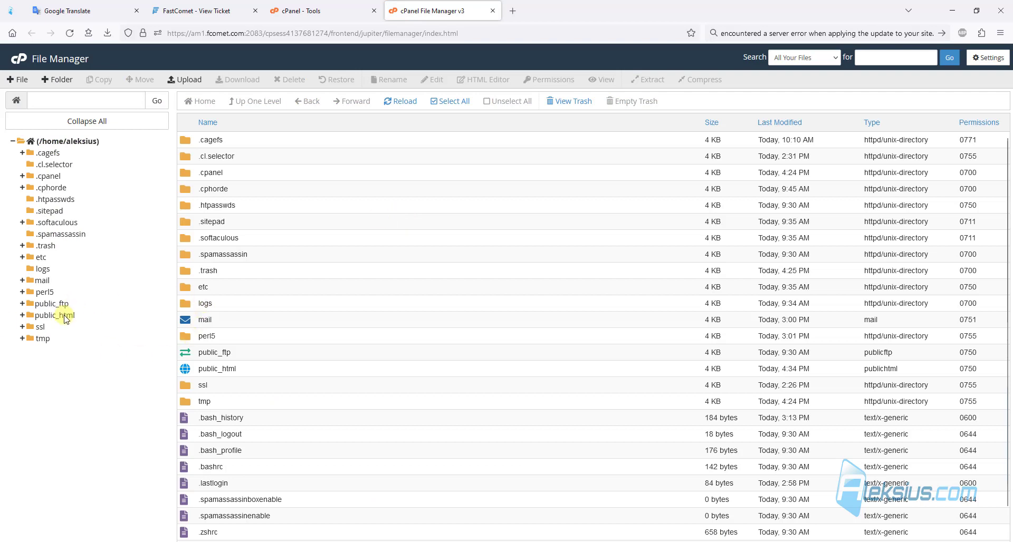
click(83, 315)
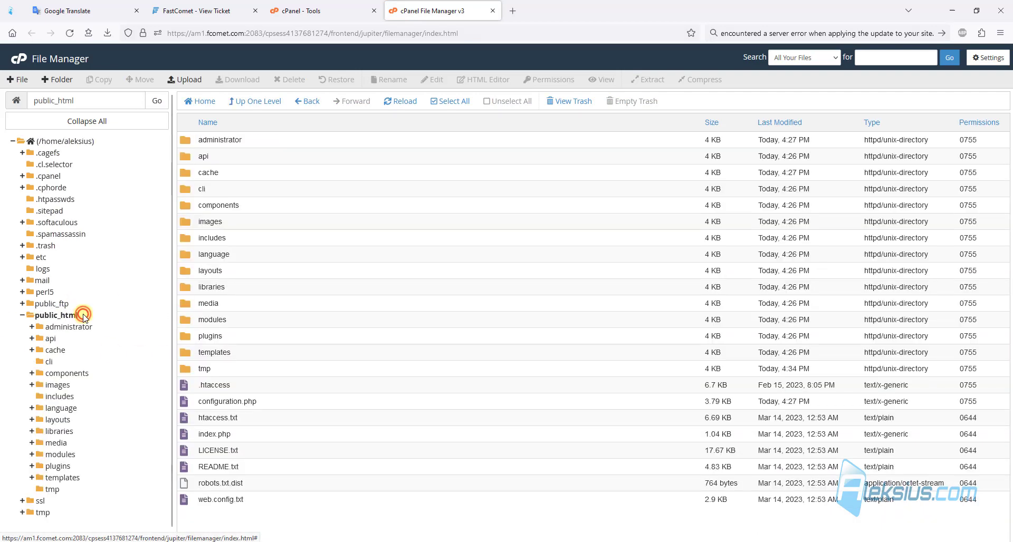
click(250, 388)
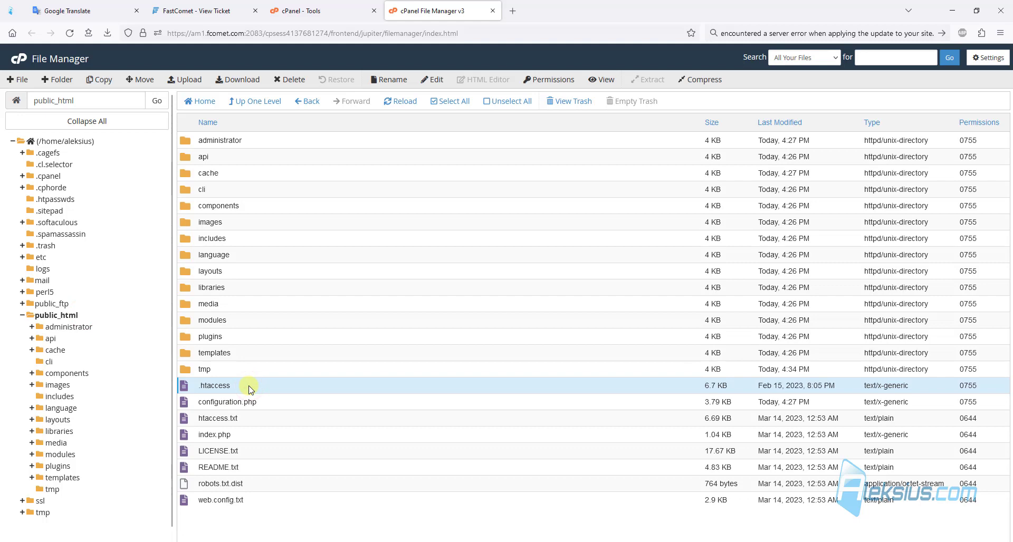
click(432, 79)
click(597, 375)
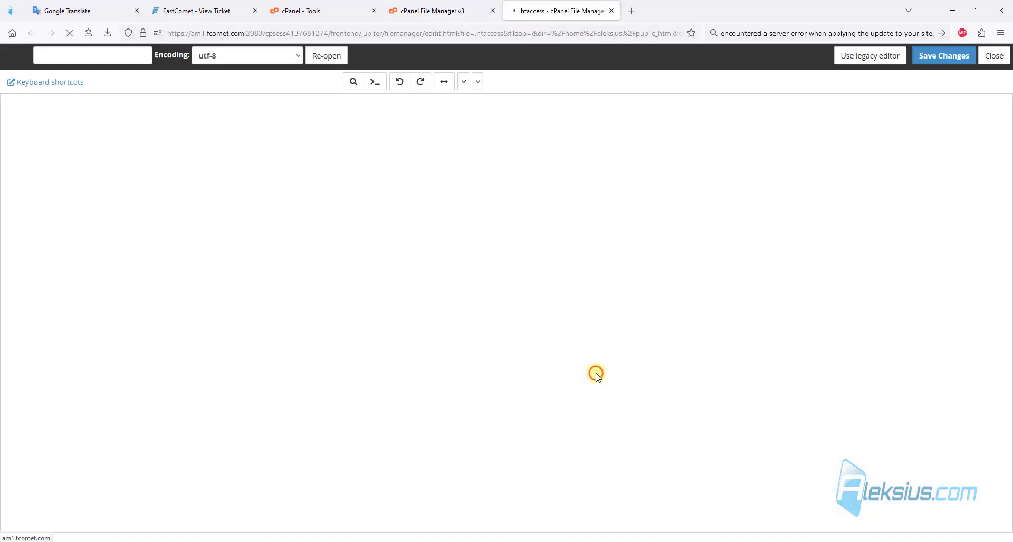
click(828, 159)
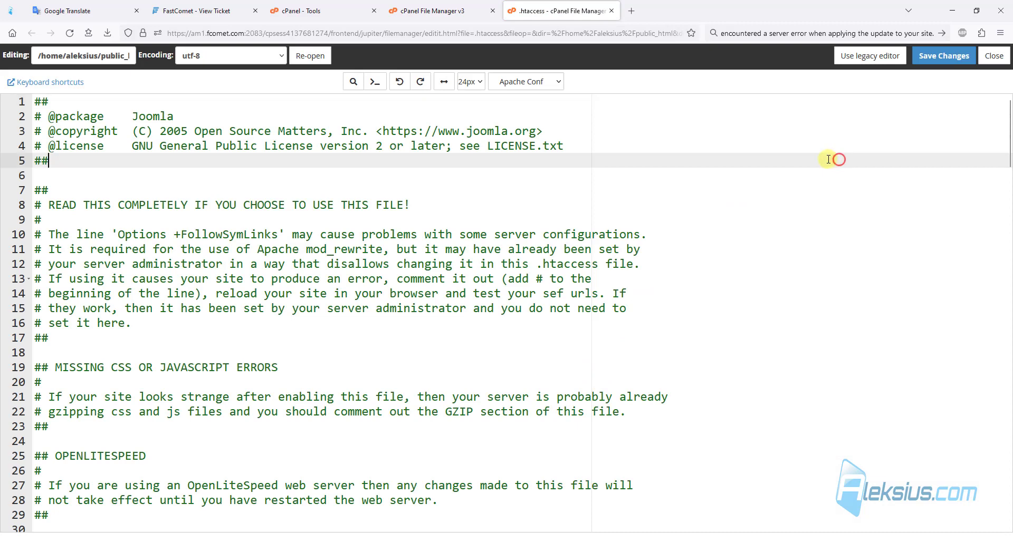
Search .htaccess for the copied 'Content-Encoding gzip' to locate line 166.
click(706, 146)
click(351, 81)
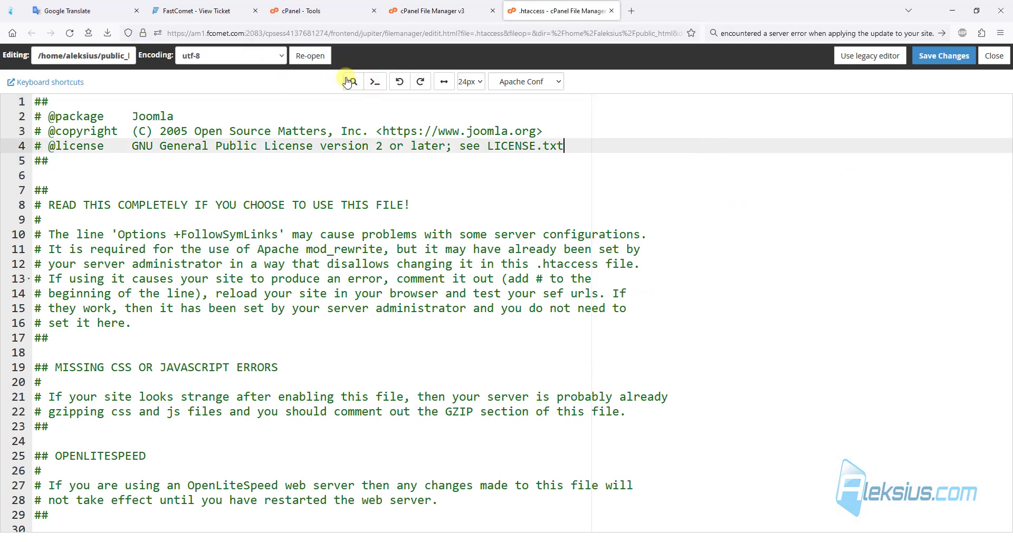
key(ctrl+v)
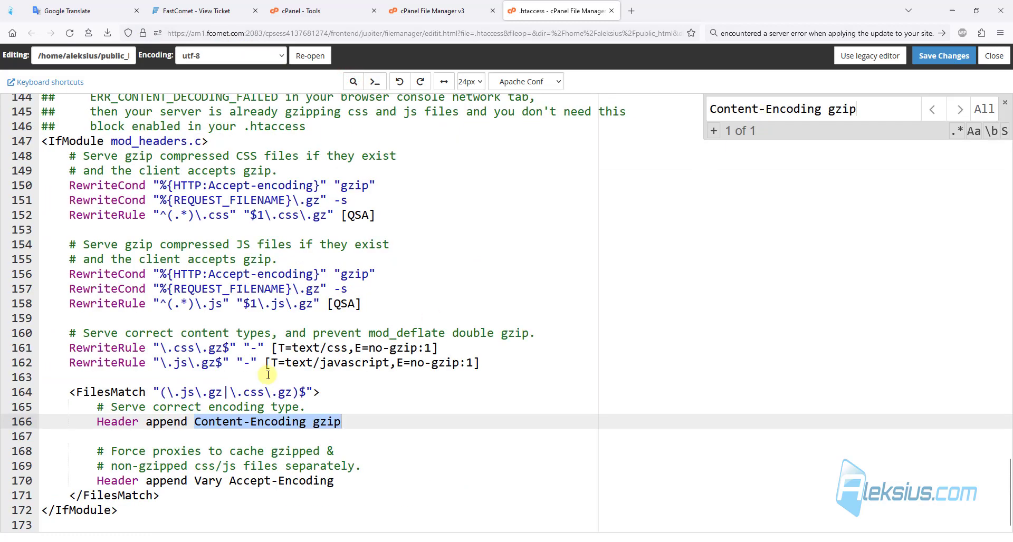
click(343, 421)
Replace line 166 with 'Header set Content-Encoding gzip' copied from Joomla, and save the file.
click(286, 537)
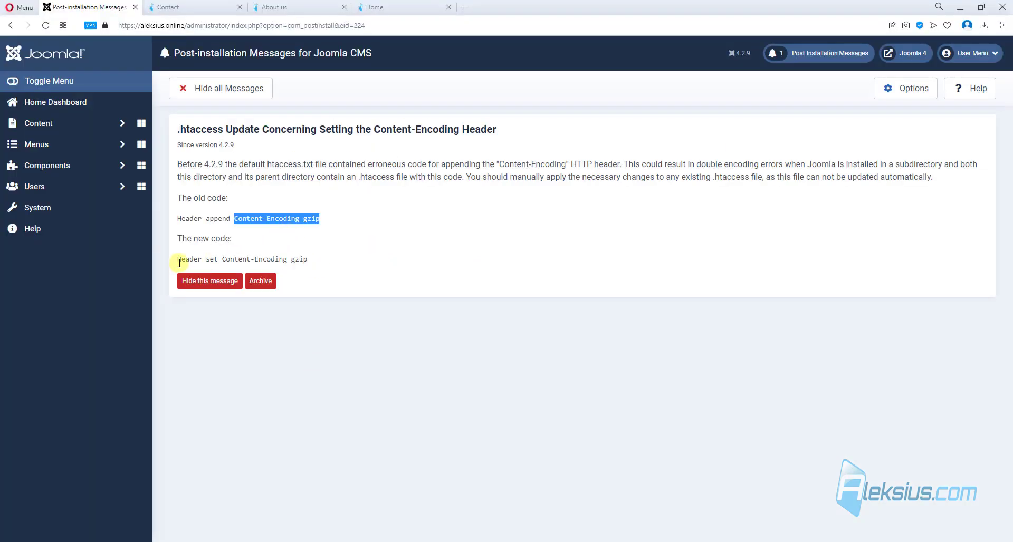
drag(178, 261, 306, 262)
key(ctrl+c)
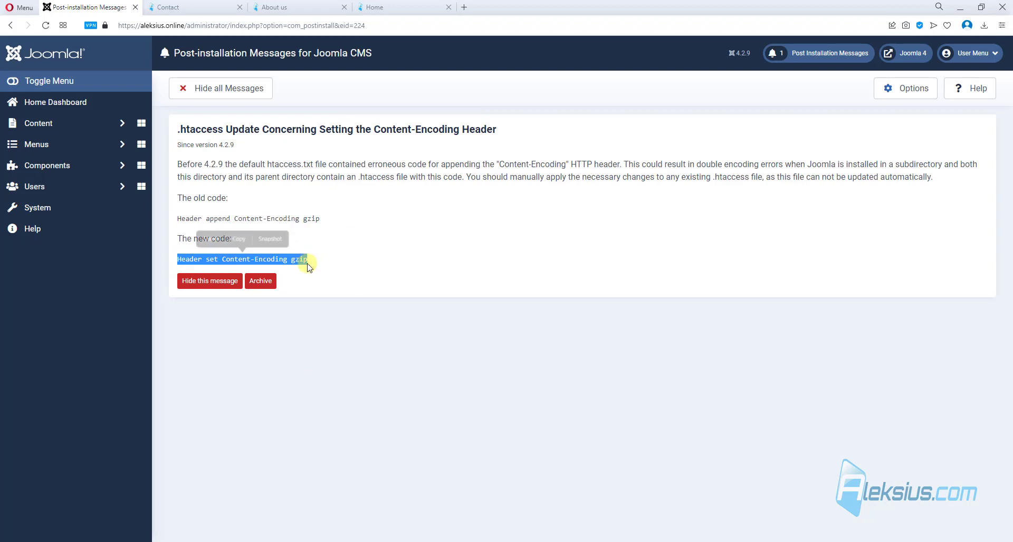
mouse_move(494, 516)
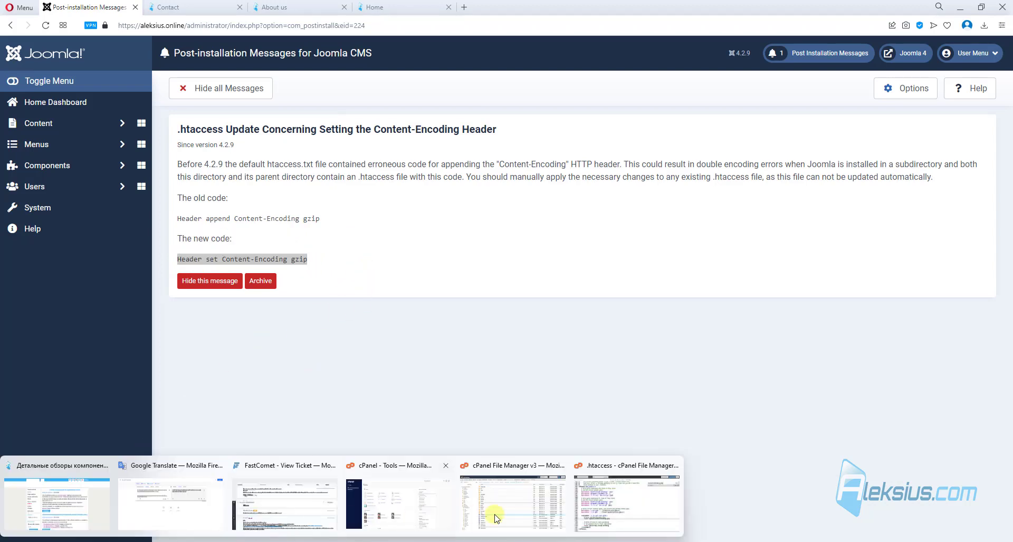
click(599, 503)
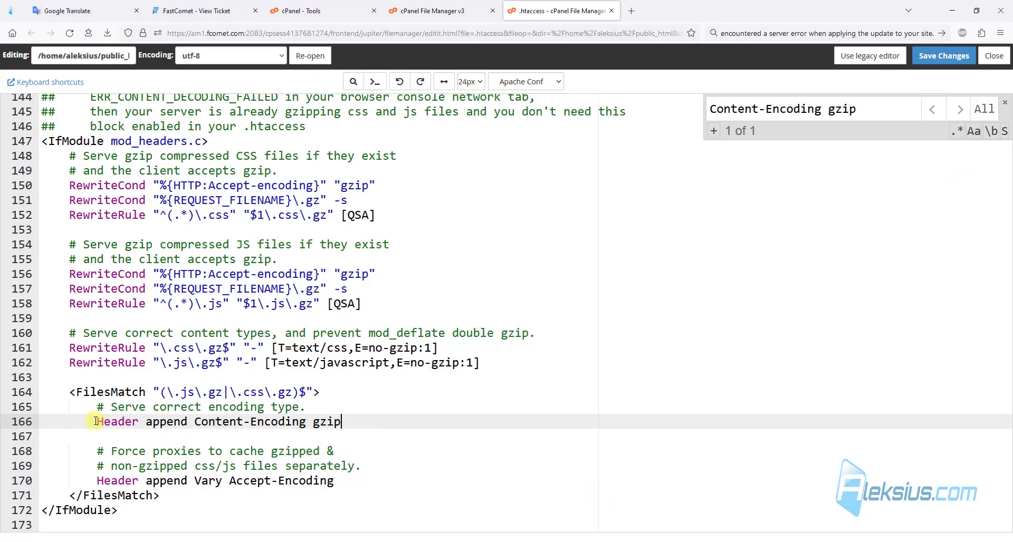
drag(98, 421, 342, 422)
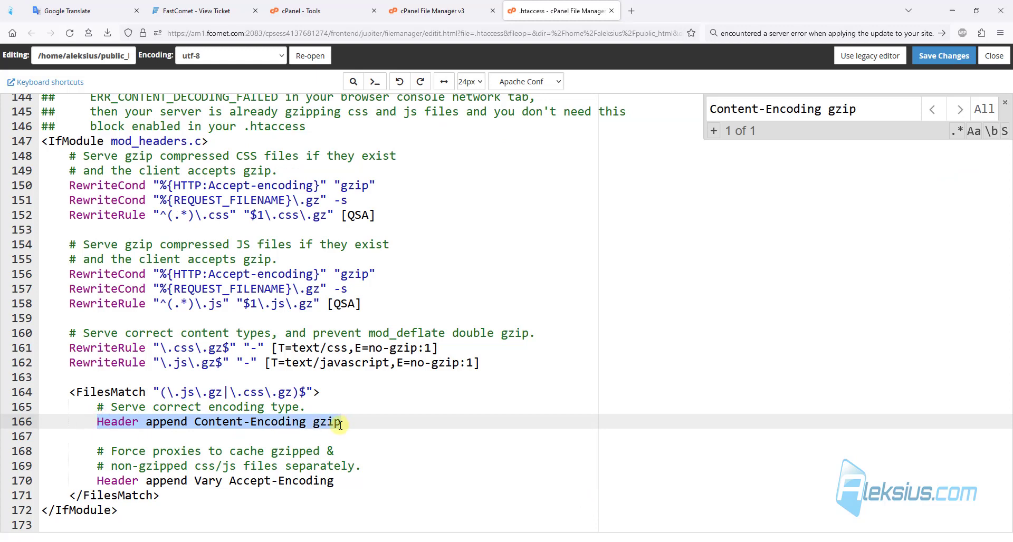
key(ctrl+v)
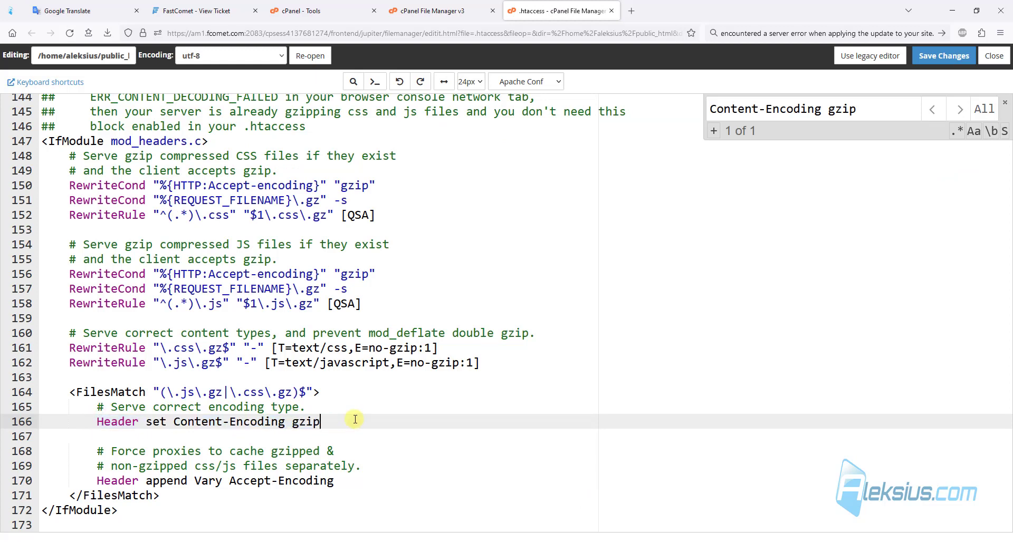
click(943, 56)
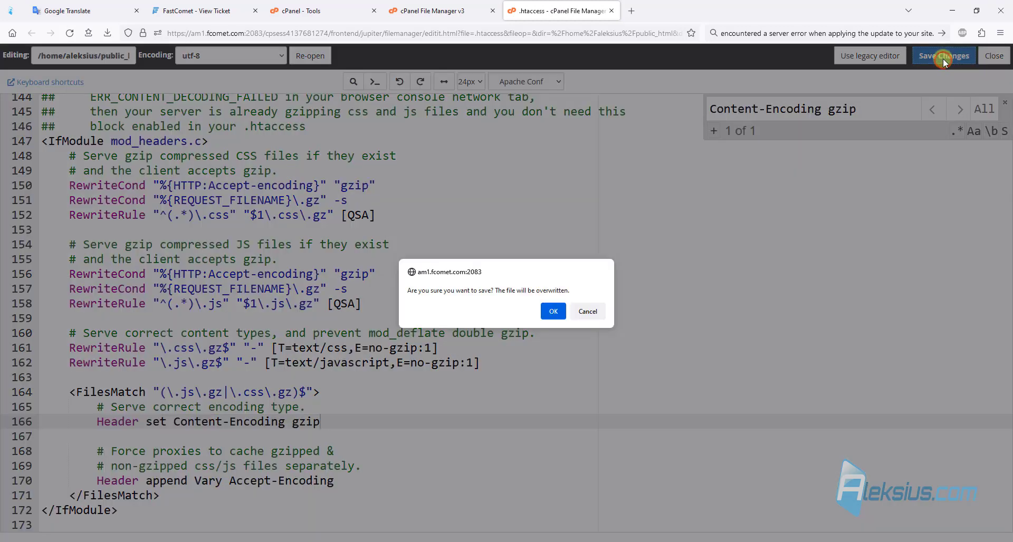
click(553, 311)
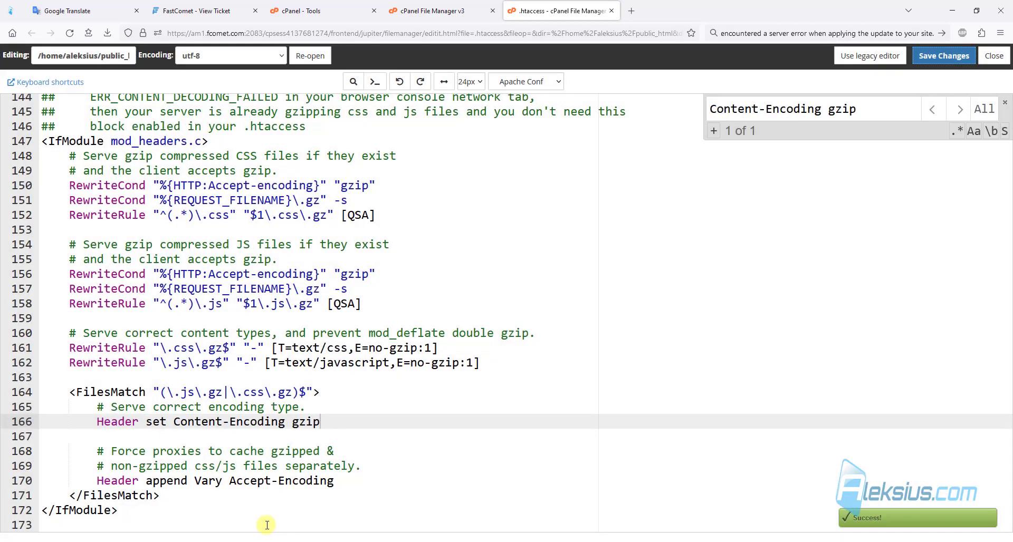
Hide Joomla's .htaccess post-installation message and return to the Home Dashboard.
click(271, 531)
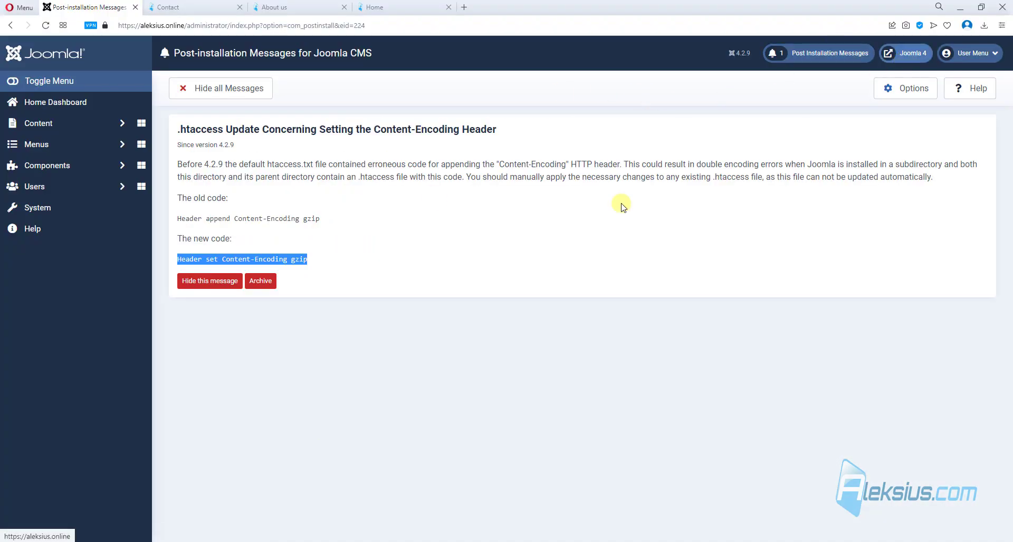
click(215, 285)
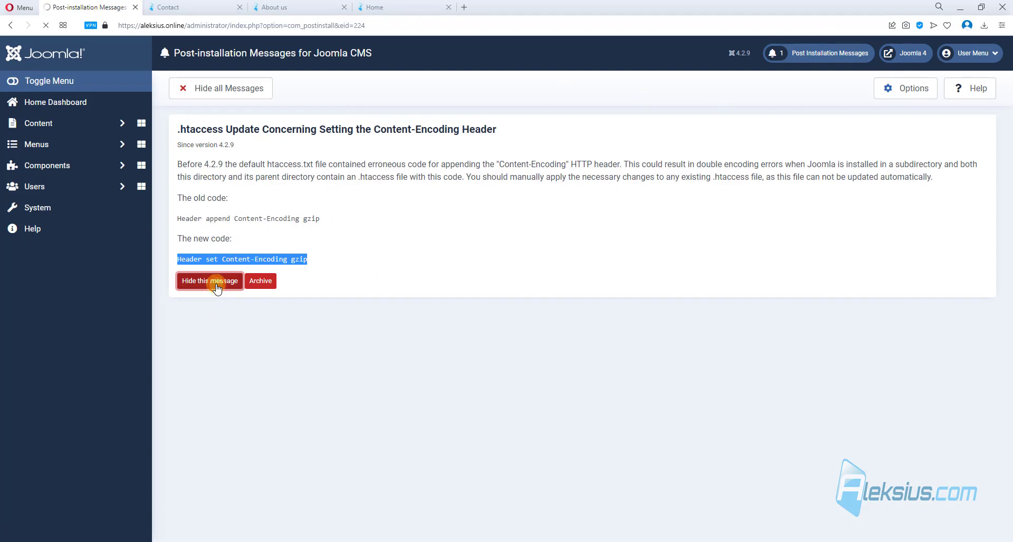
click(42, 100)
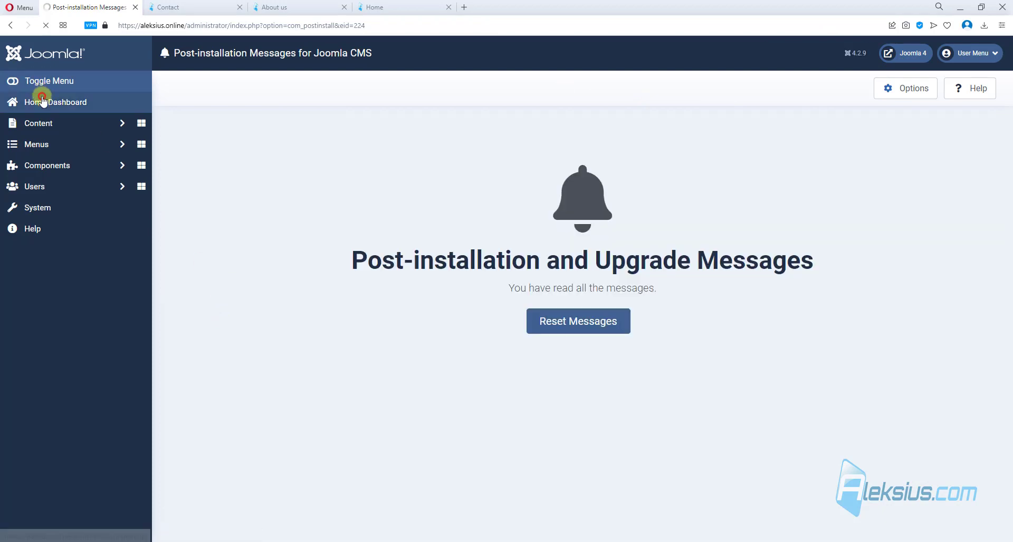
Open the live Joomla 4 site and visit its About us, Gallery and Portfolio pages.
click(904, 53)
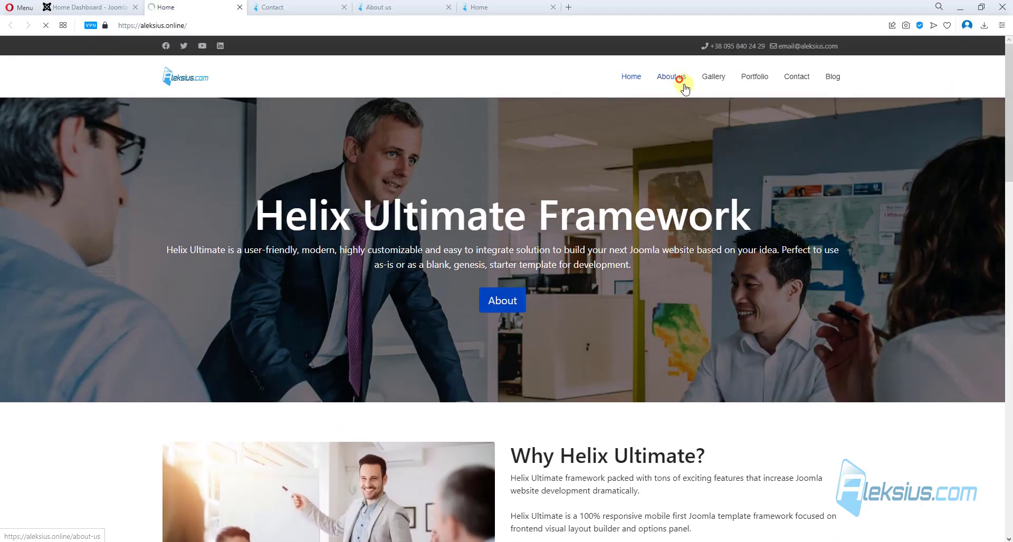
click(671, 76)
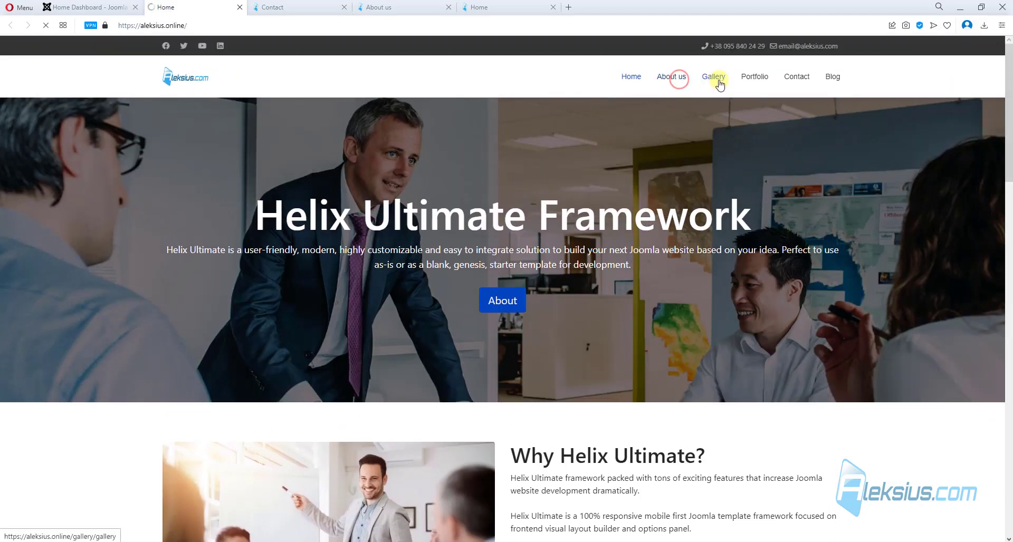
click(718, 80)
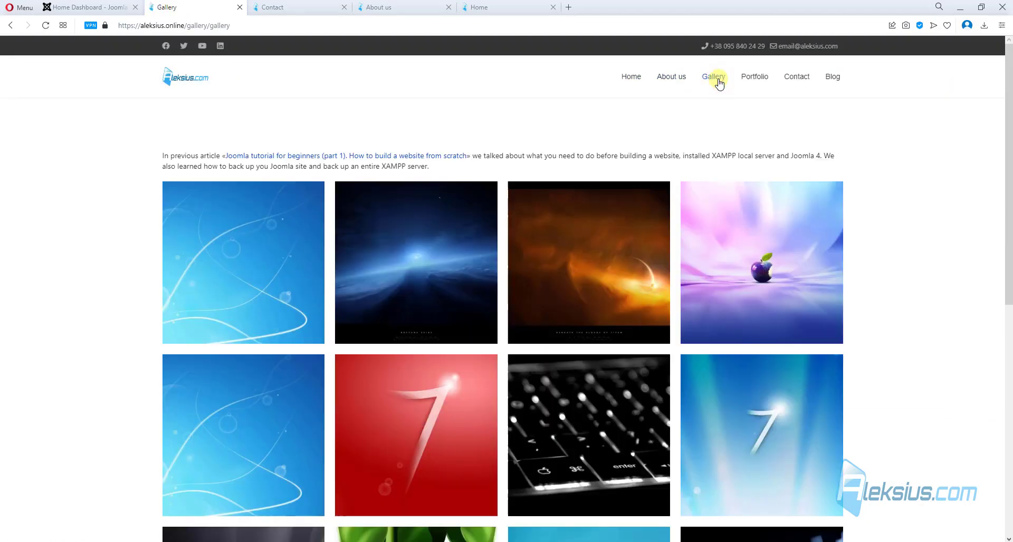
click(756, 77)
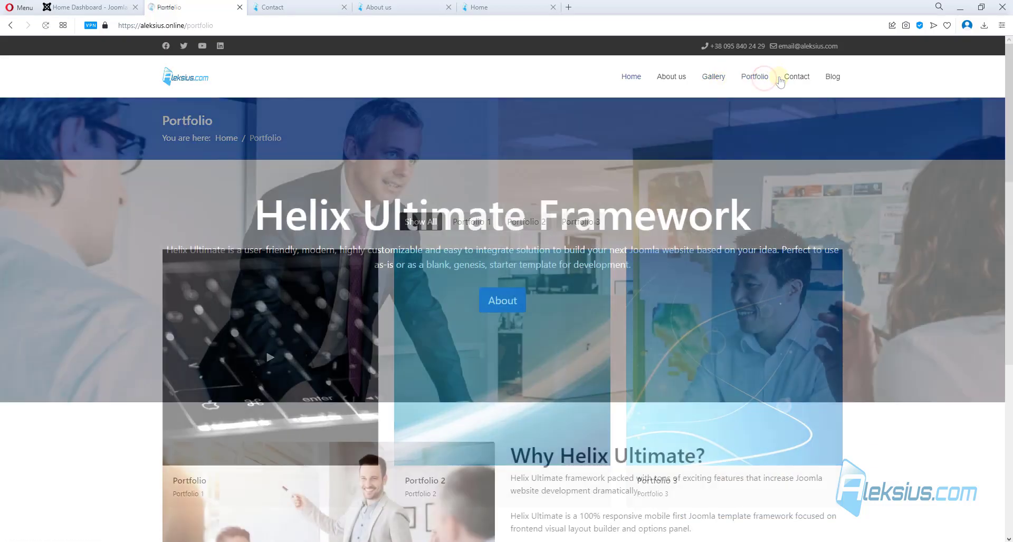